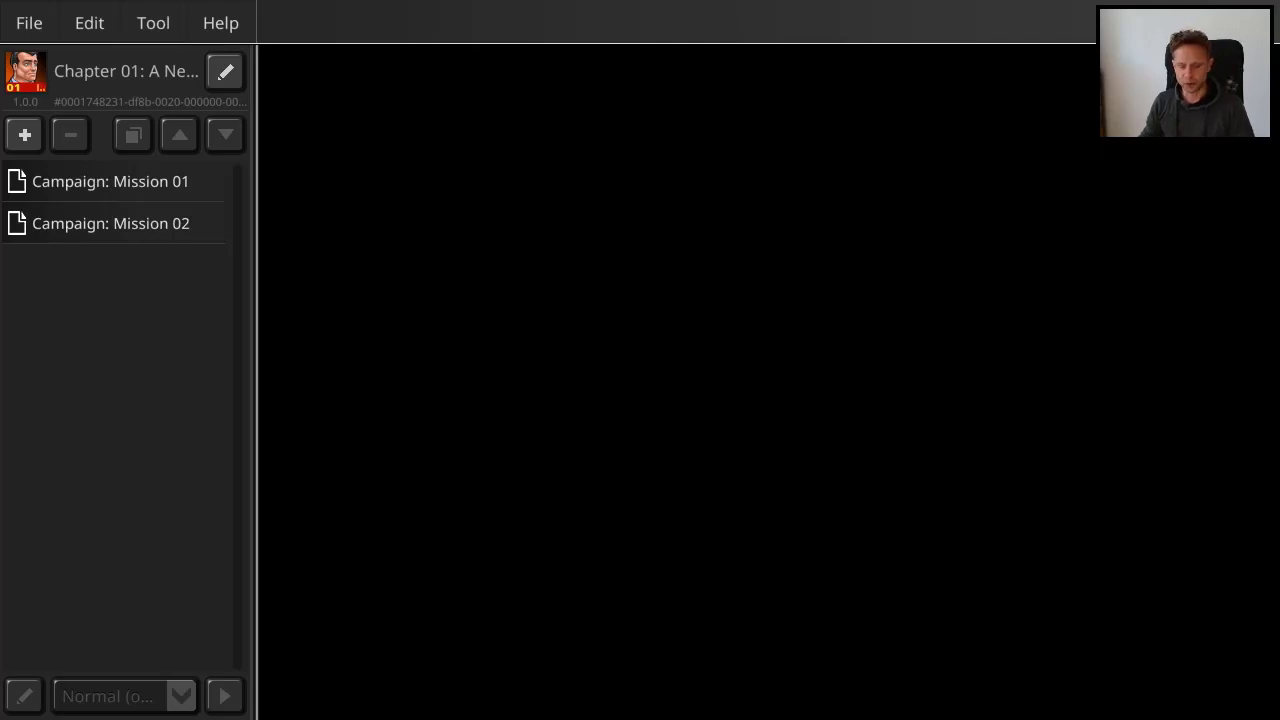
Step: Open the Campaign: Mission 01 map in the editor
left_click(110, 181)
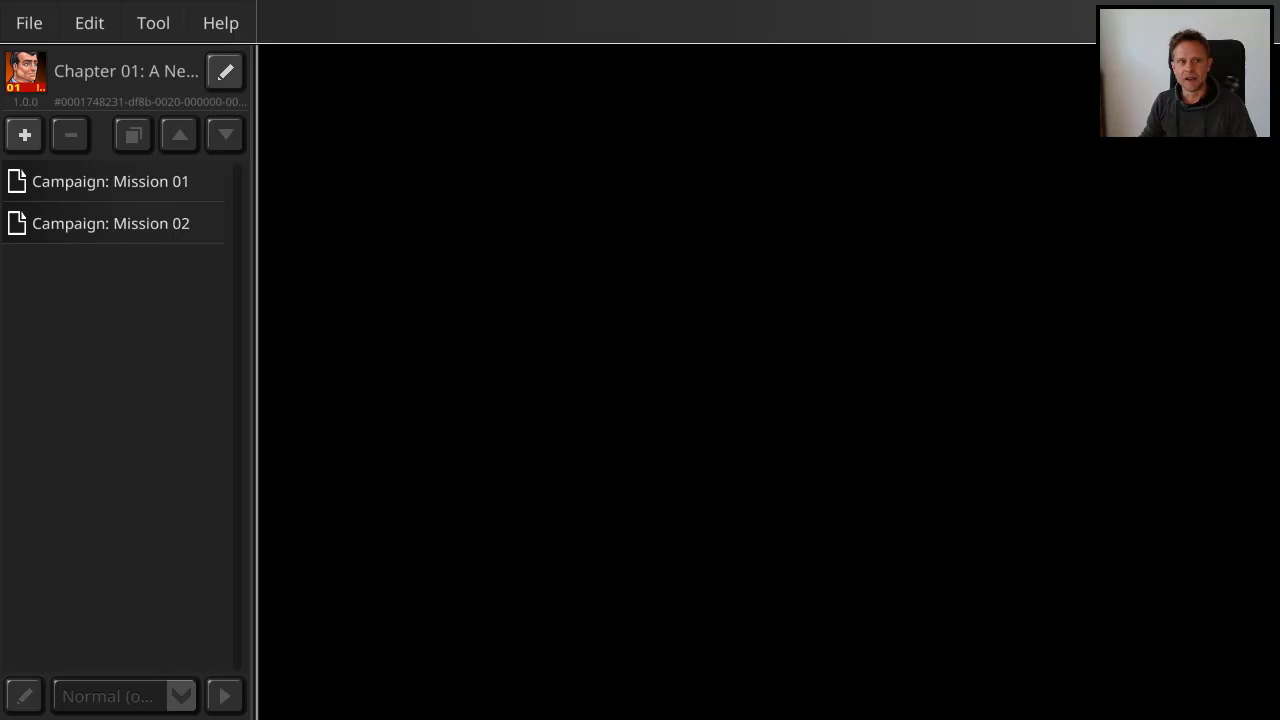
left_click(110, 181)
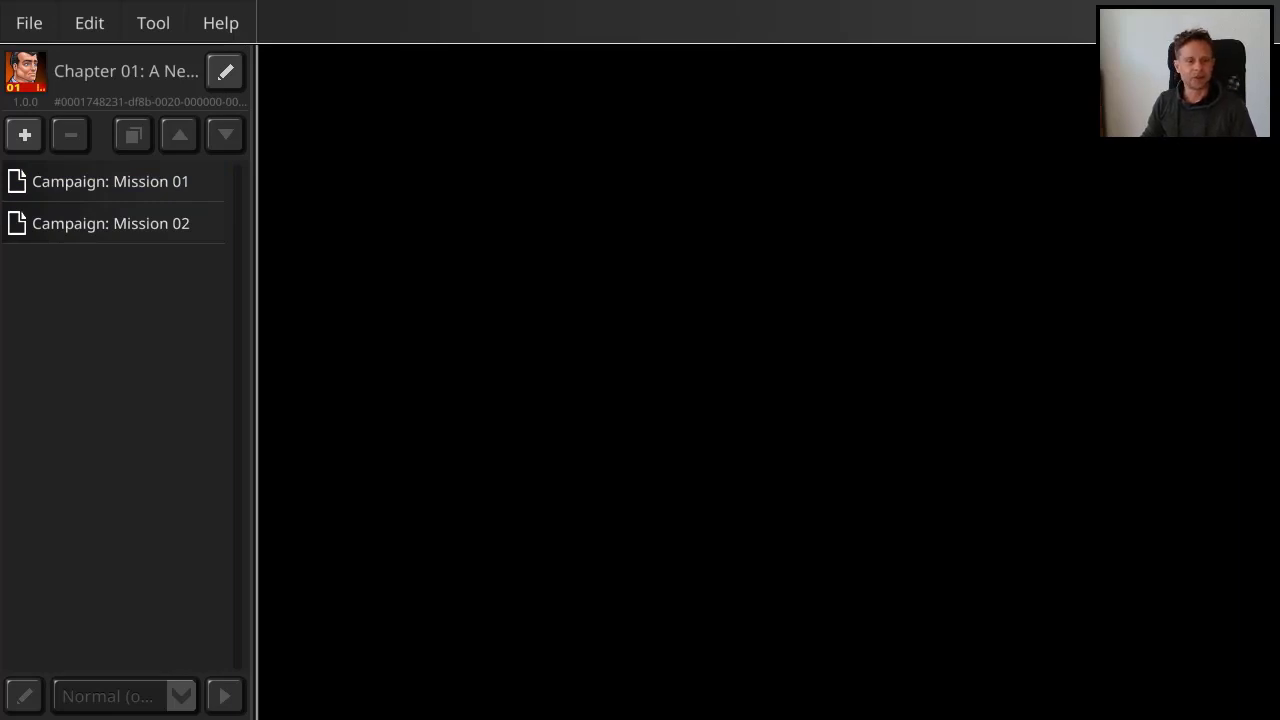
left_click(110, 181)
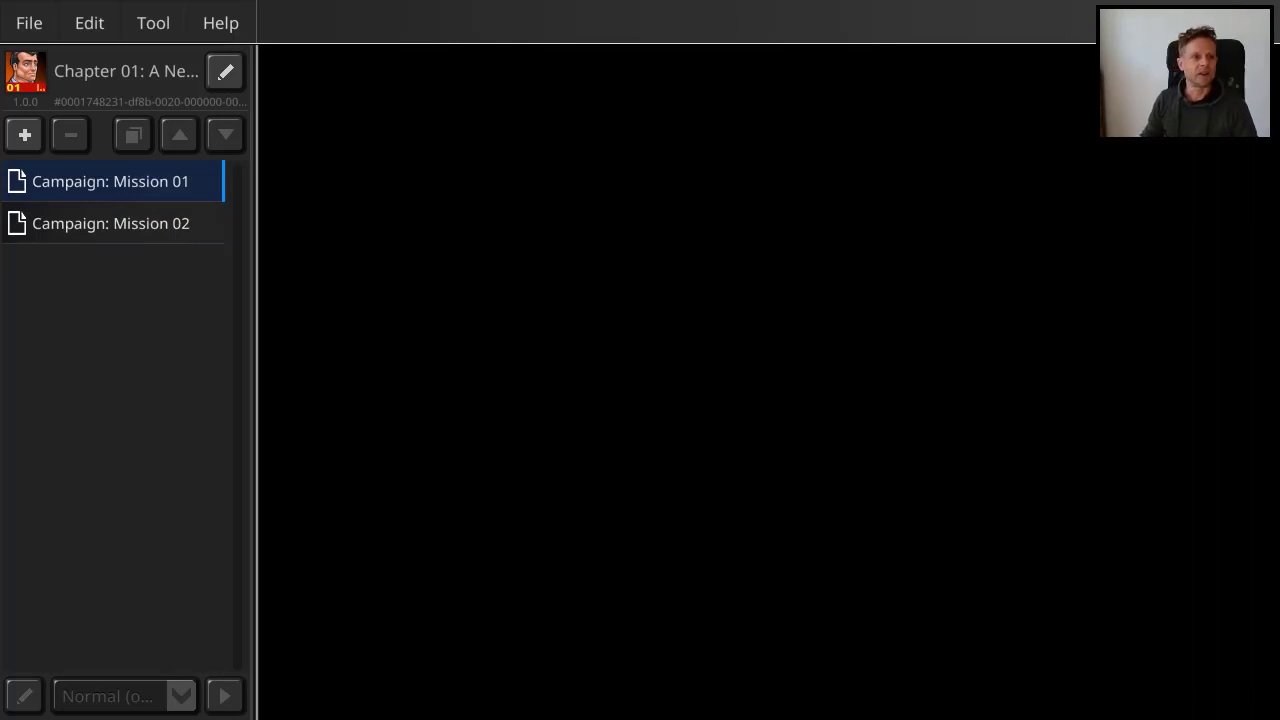
left_click(110, 223)
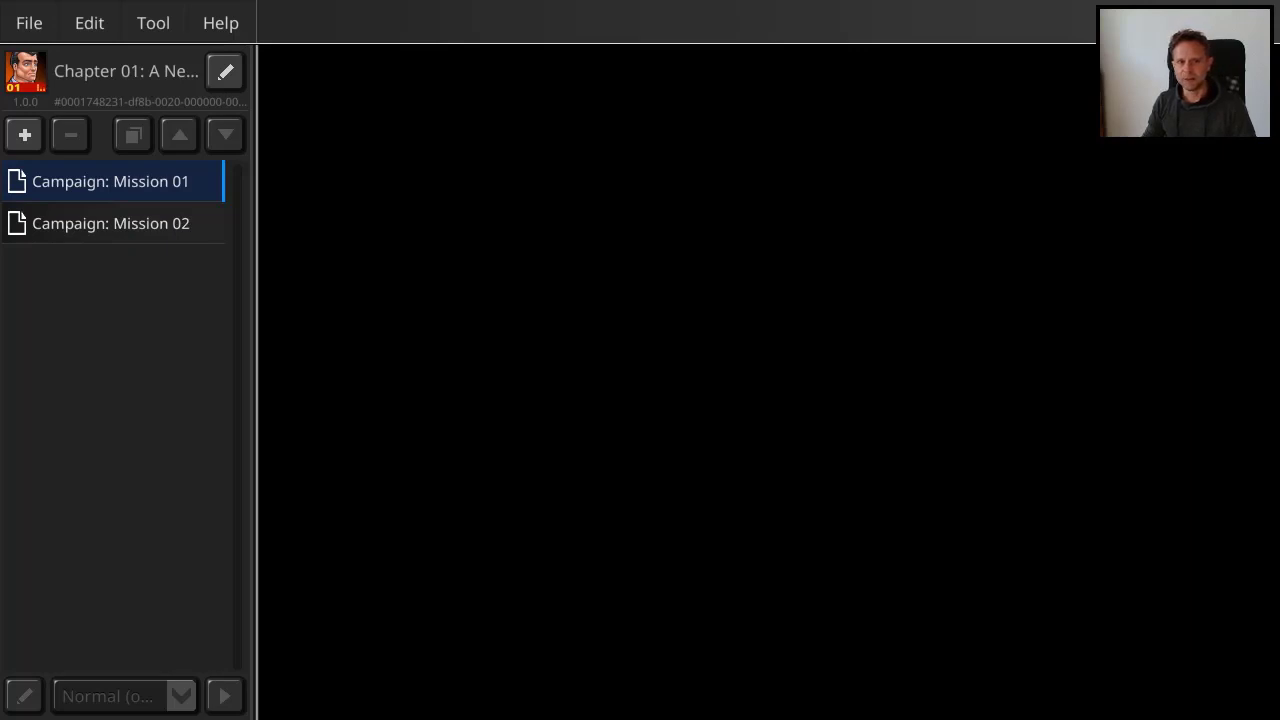
double_click(149, 180)
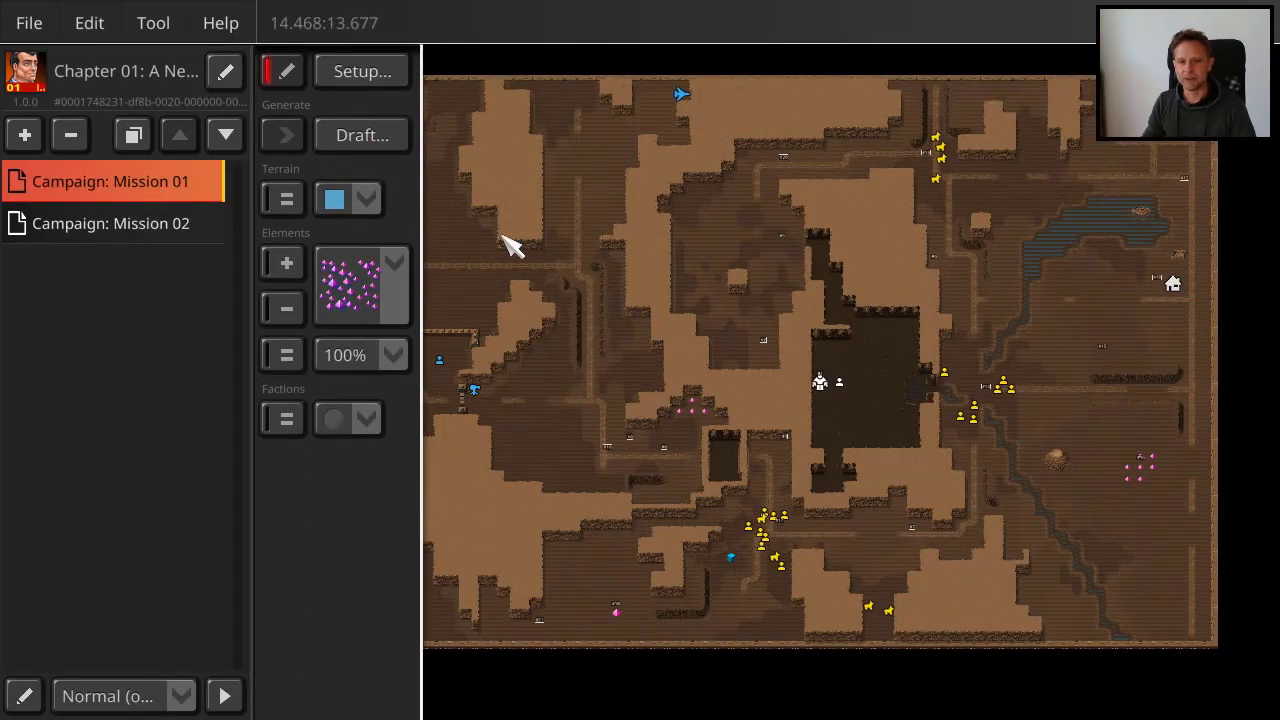
Step: Zoom into the Mission 01 map and pan to the Board the Robot area
mouse_move(510, 245)
middle_mouse_down()
mouse_move(560, 223)
mouse_move(580, 246)
mouse_move(591, 233)
mouse_move(535, 240)
middle_mouse_up()
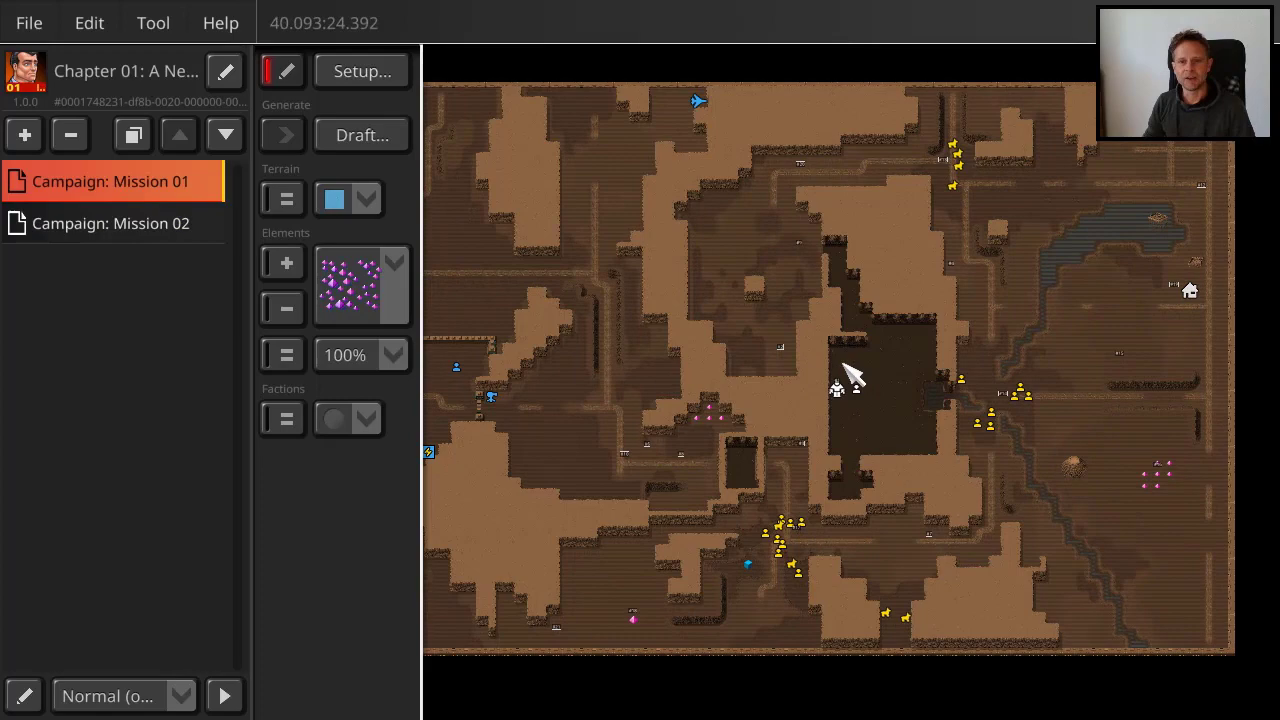
scroll(762, 350, "up", 3)
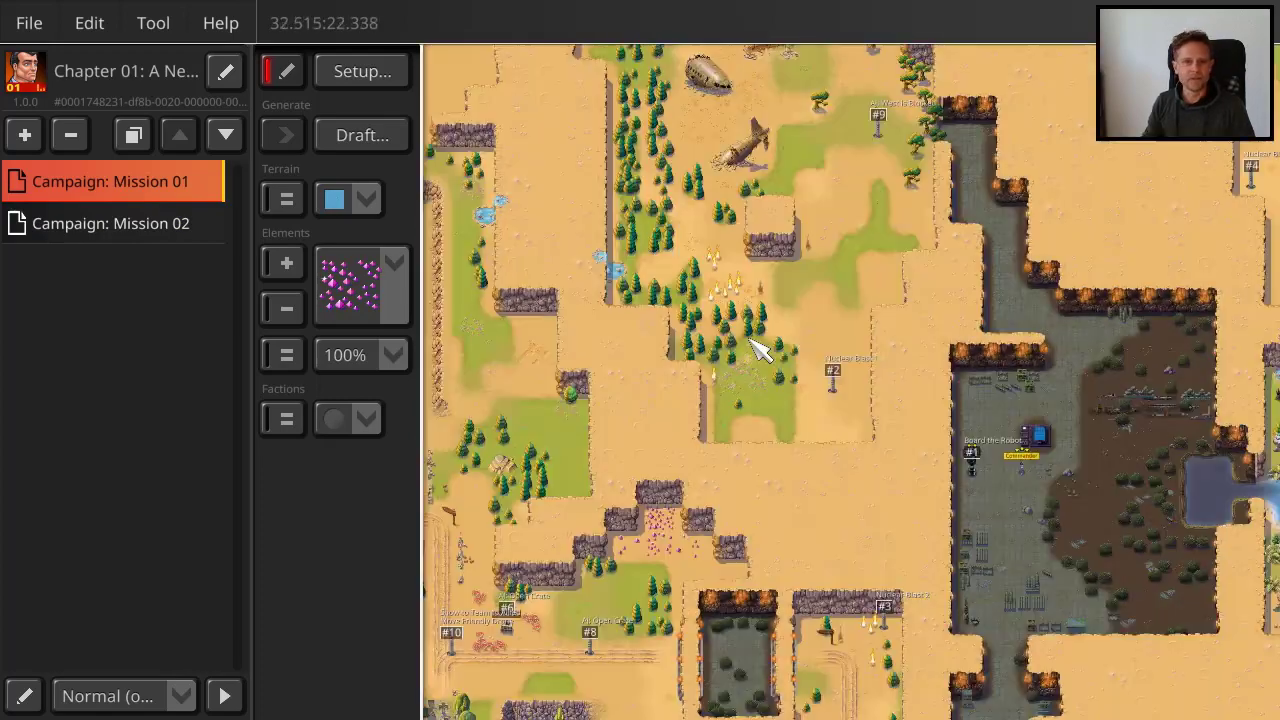
scroll(762, 350, "up", 3)
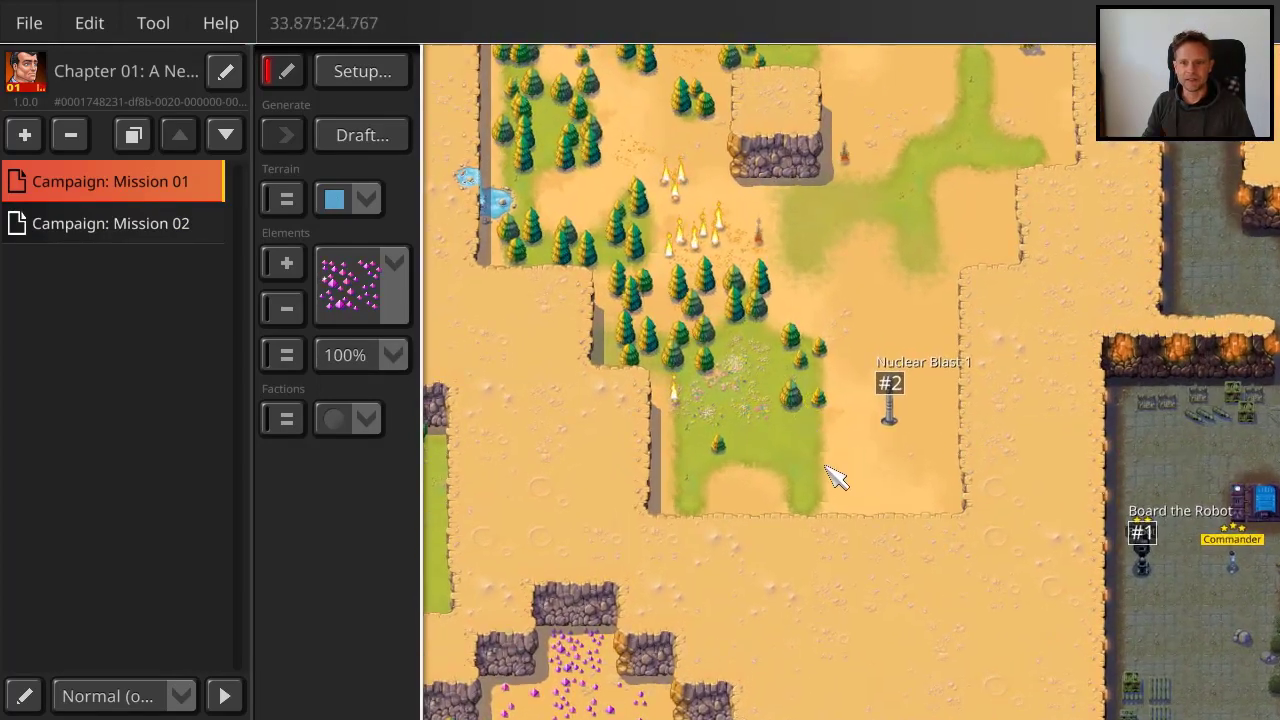
middle_click_drag(836, 478, 572, 238)
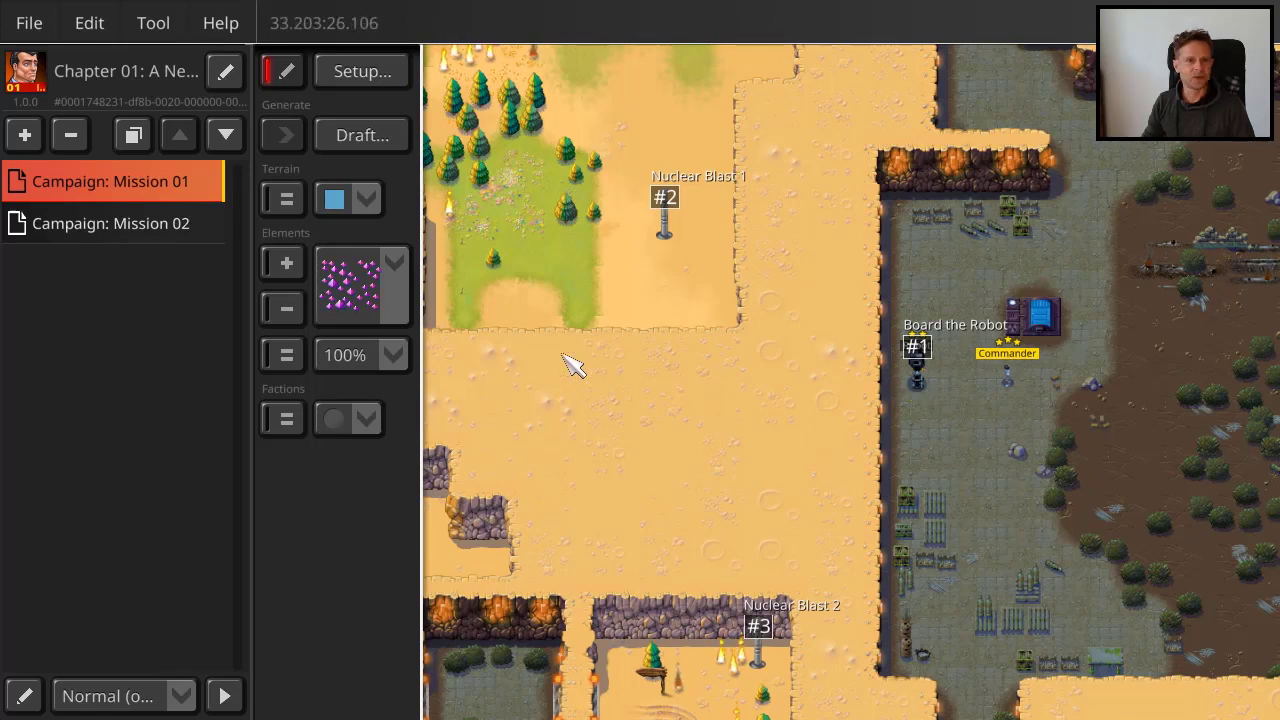
Step: Compare with the Mission 02 map, ending back on Mission 01
left_click(95, 228)
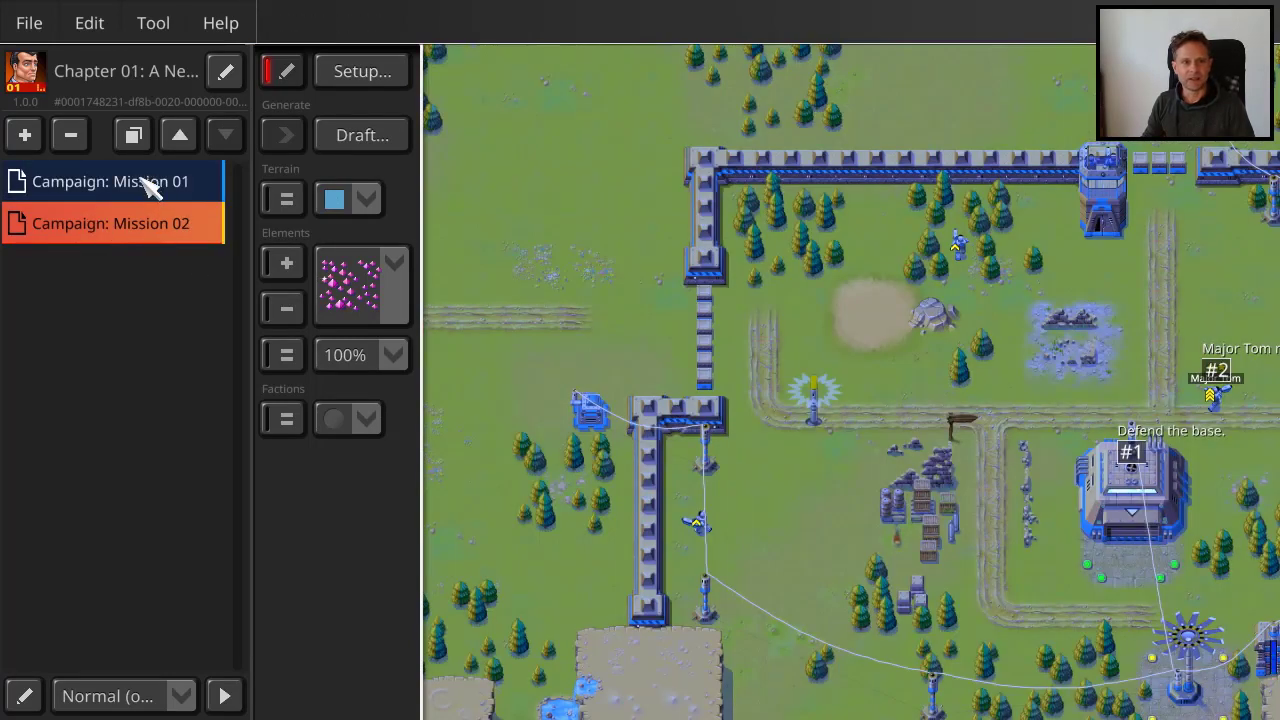
left_click(145, 190)
left_click(132, 224)
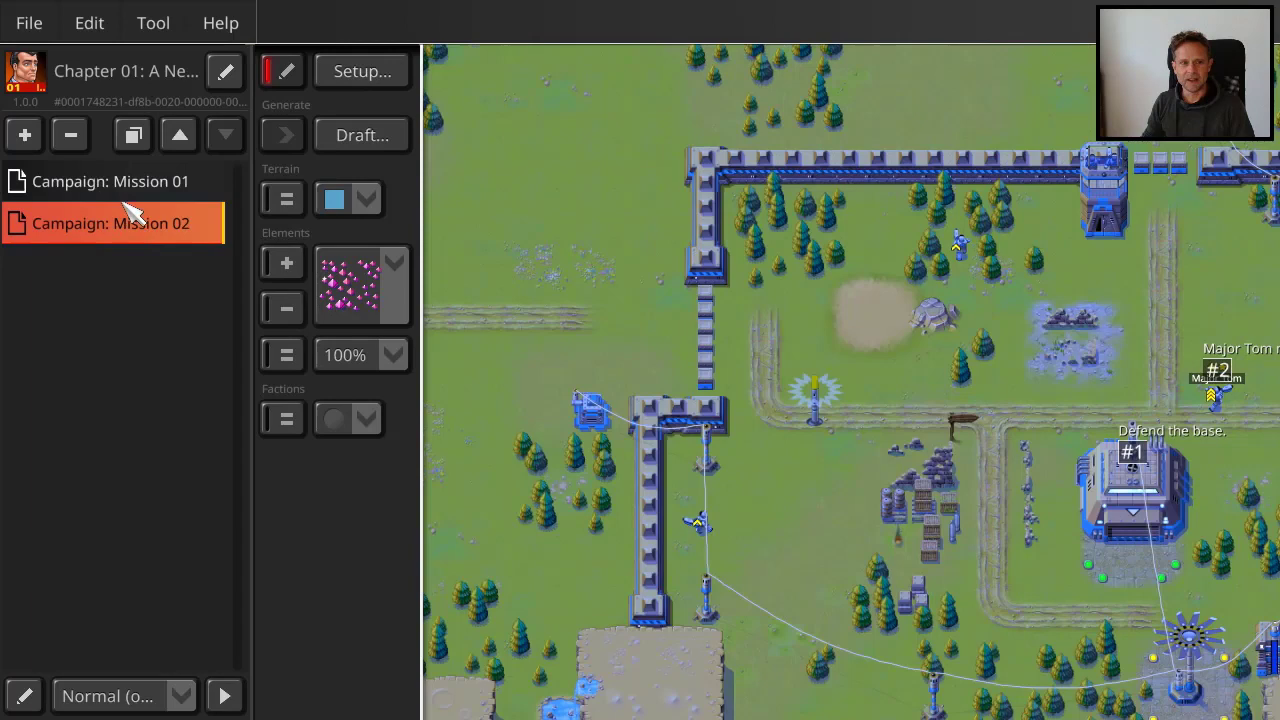
left_click(125, 193)
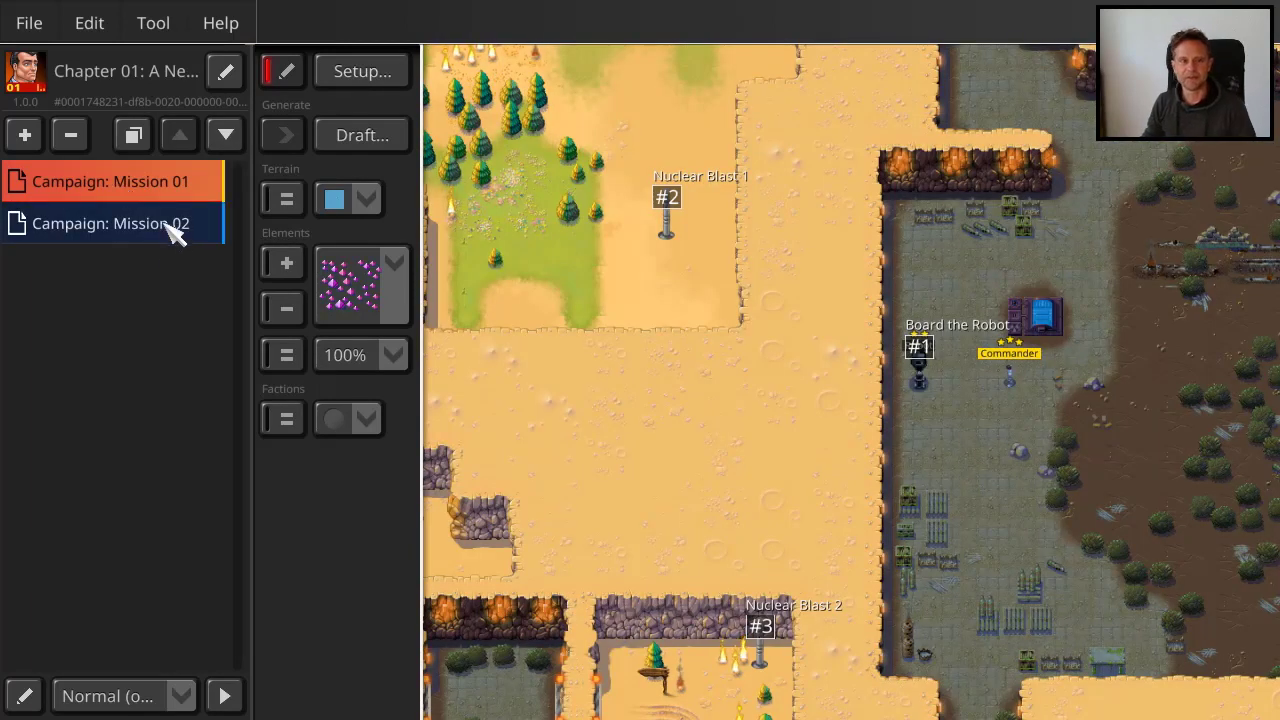
Step: Enable campaign mode under Edit > Campaign so a Campaign entry appears above the missions
left_click(95, 31)
mouse_move(105, 106)
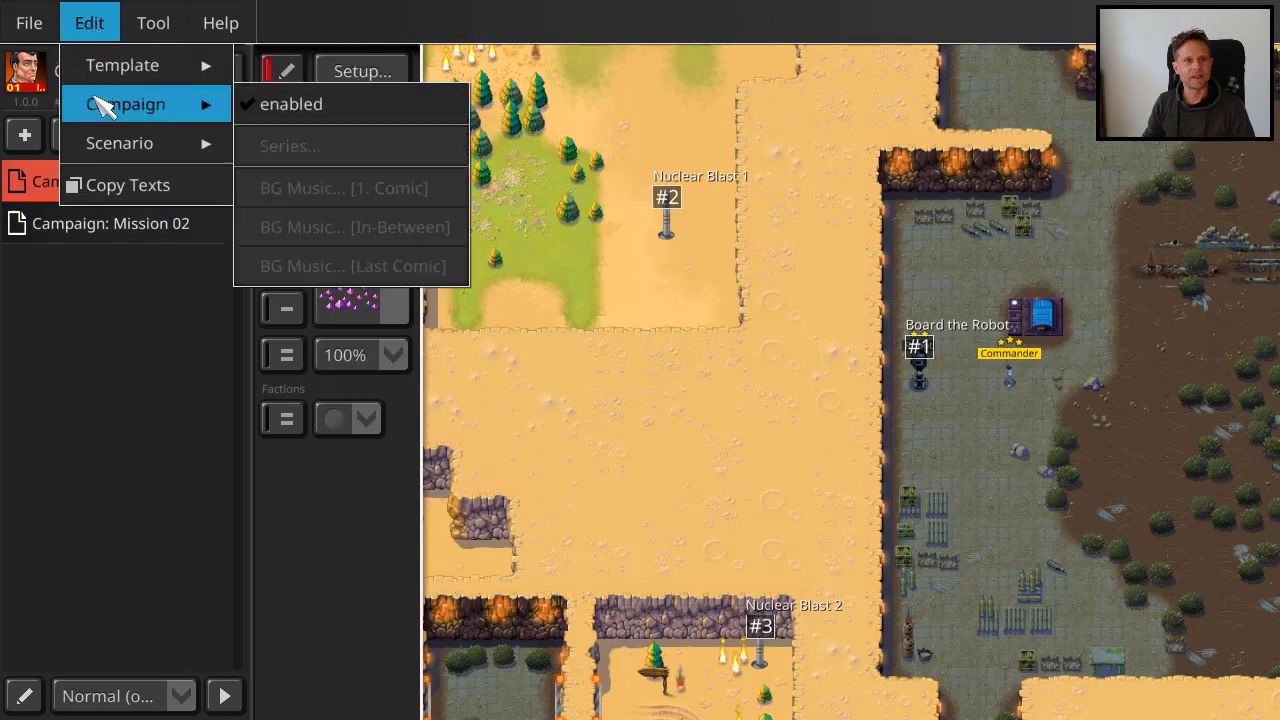
left_click(333, 110)
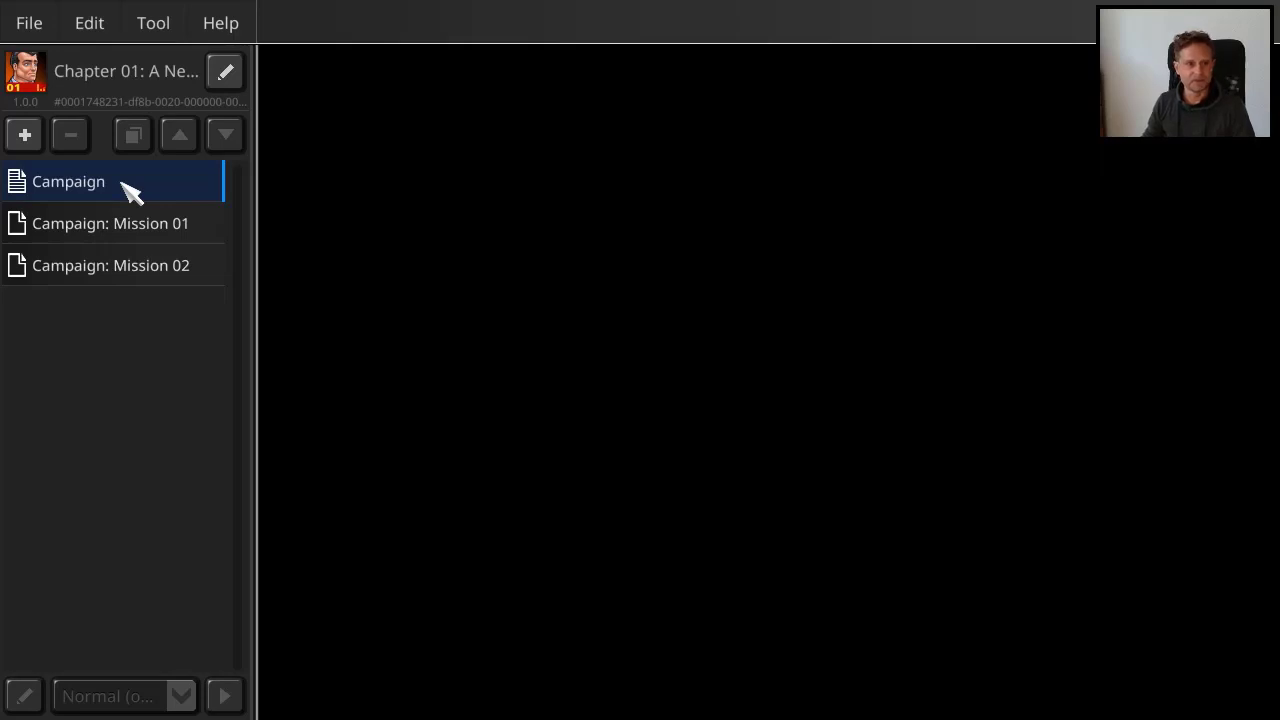
Step: Rename the campaign 'Chapter 01: Arthur's Story' with description 'This is the story of blabla'
left_click(130, 190)
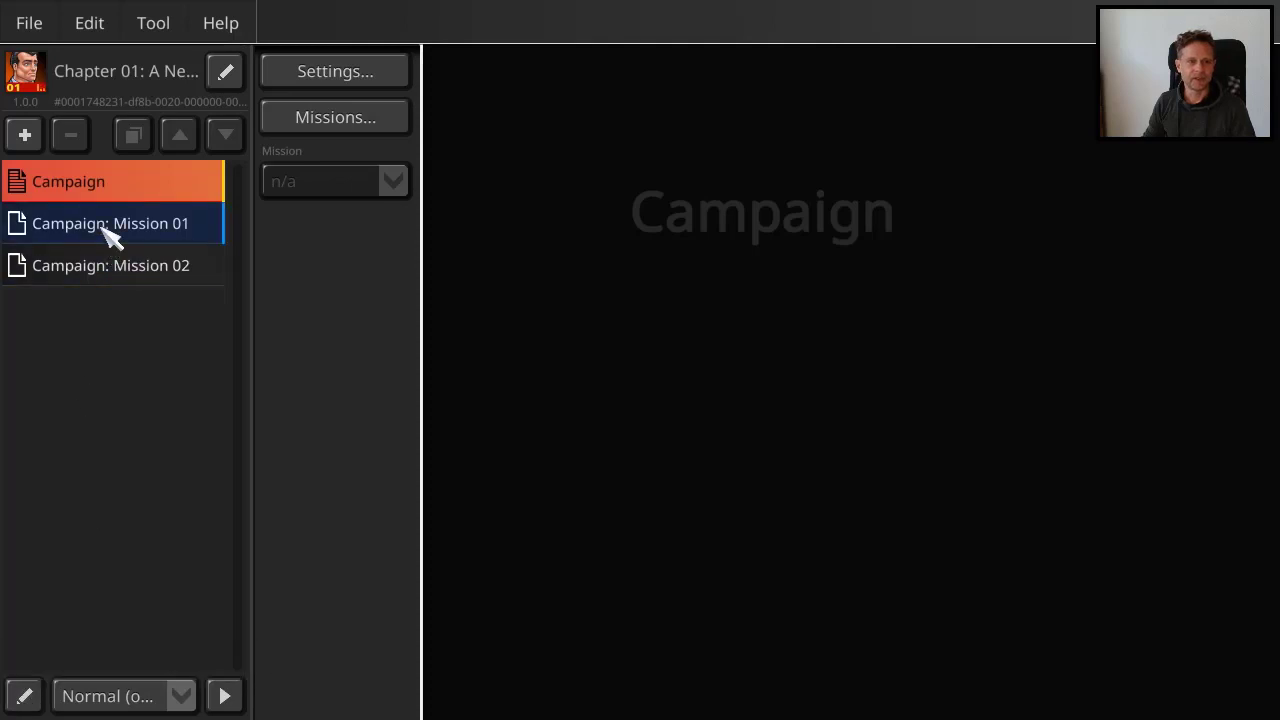
left_click(30, 700)
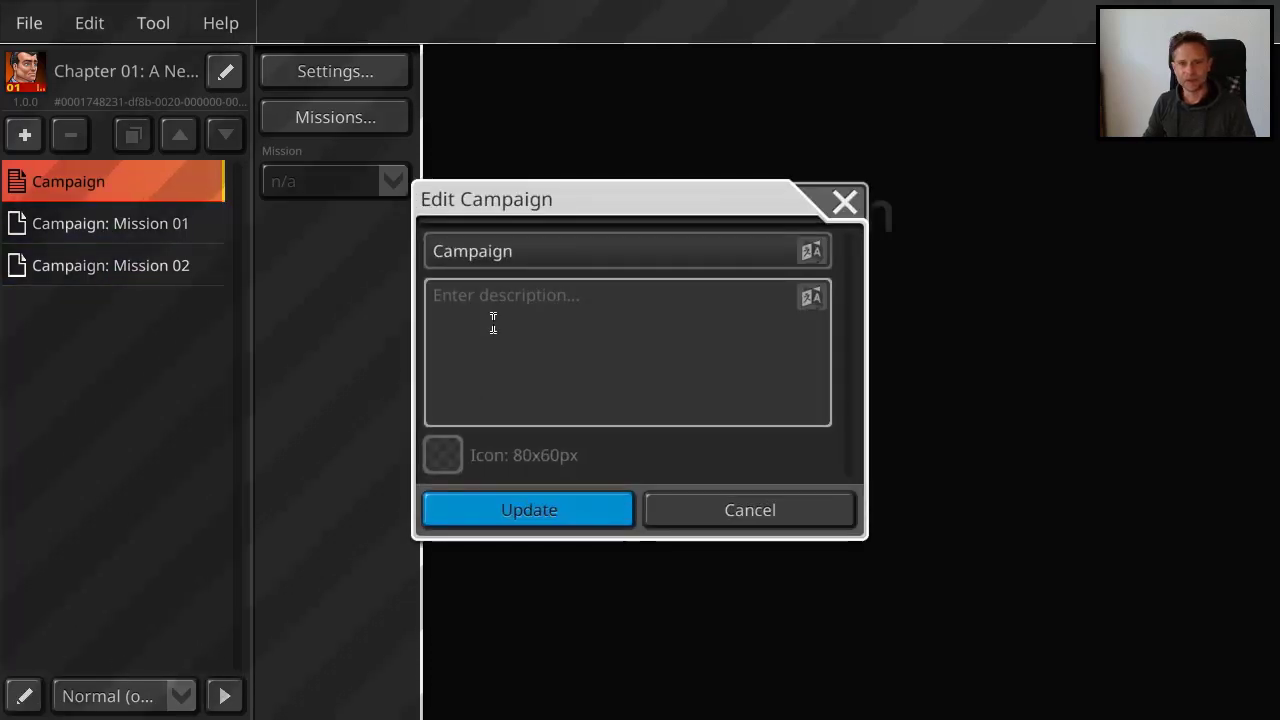
left_click(530, 252)
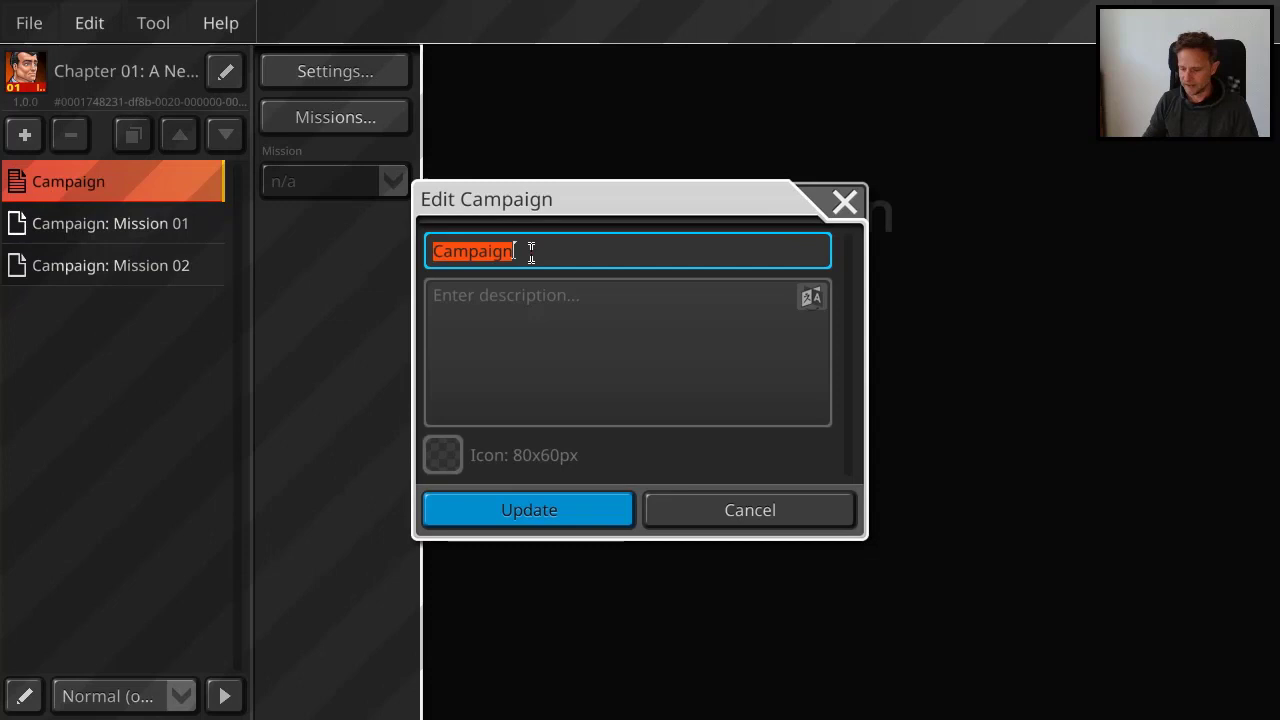
key("BackSpace")
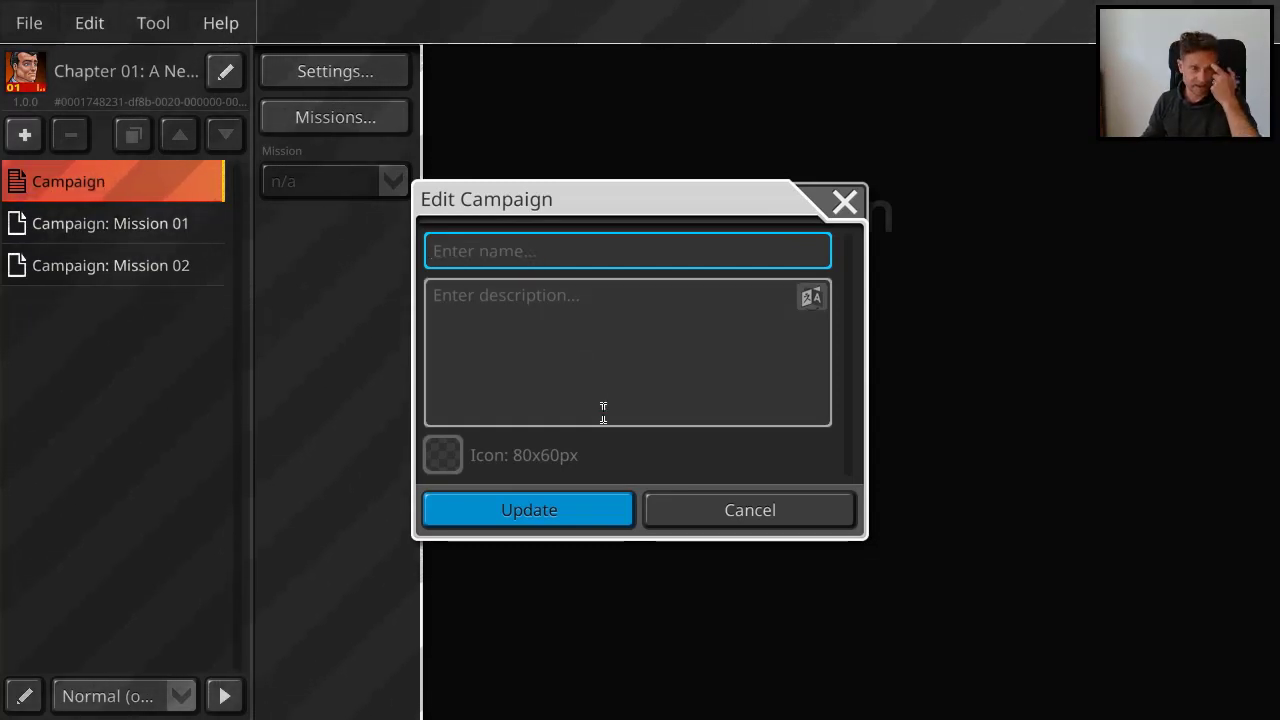
type("CH")
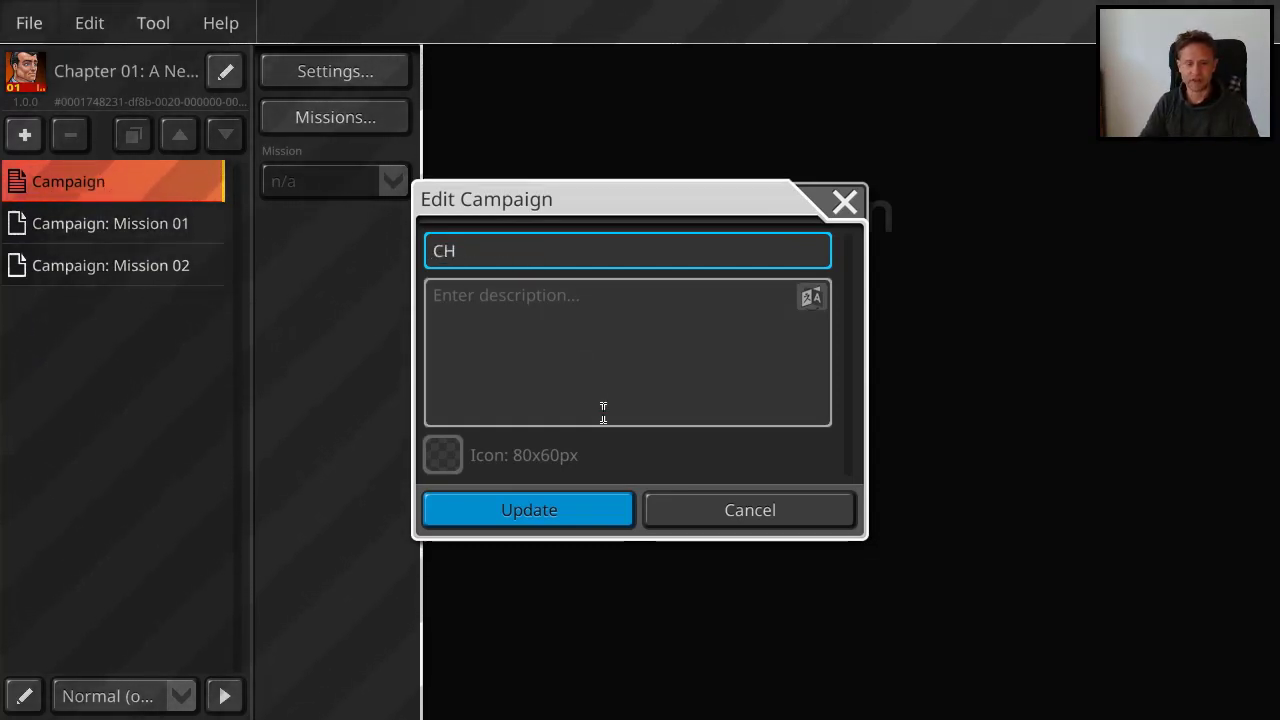
type("hapter 01: Arthur's M")
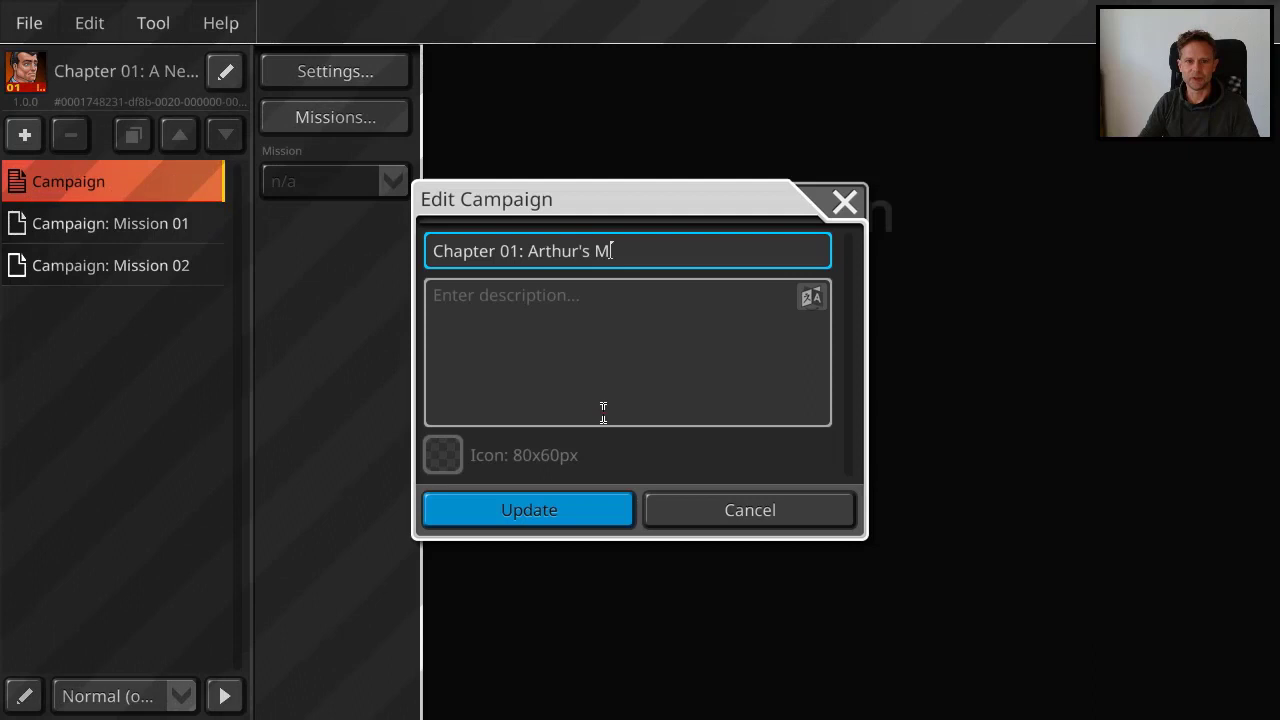
key("BackSpace")
type("Story")
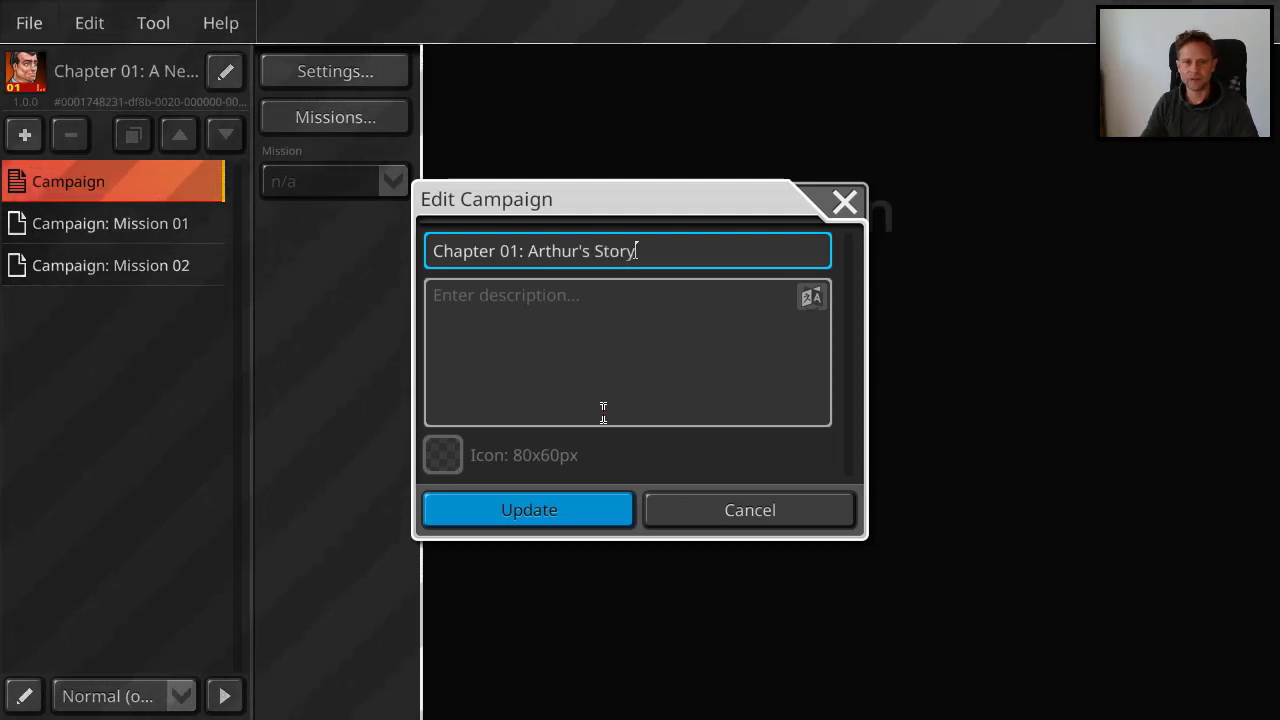
key("Tab")
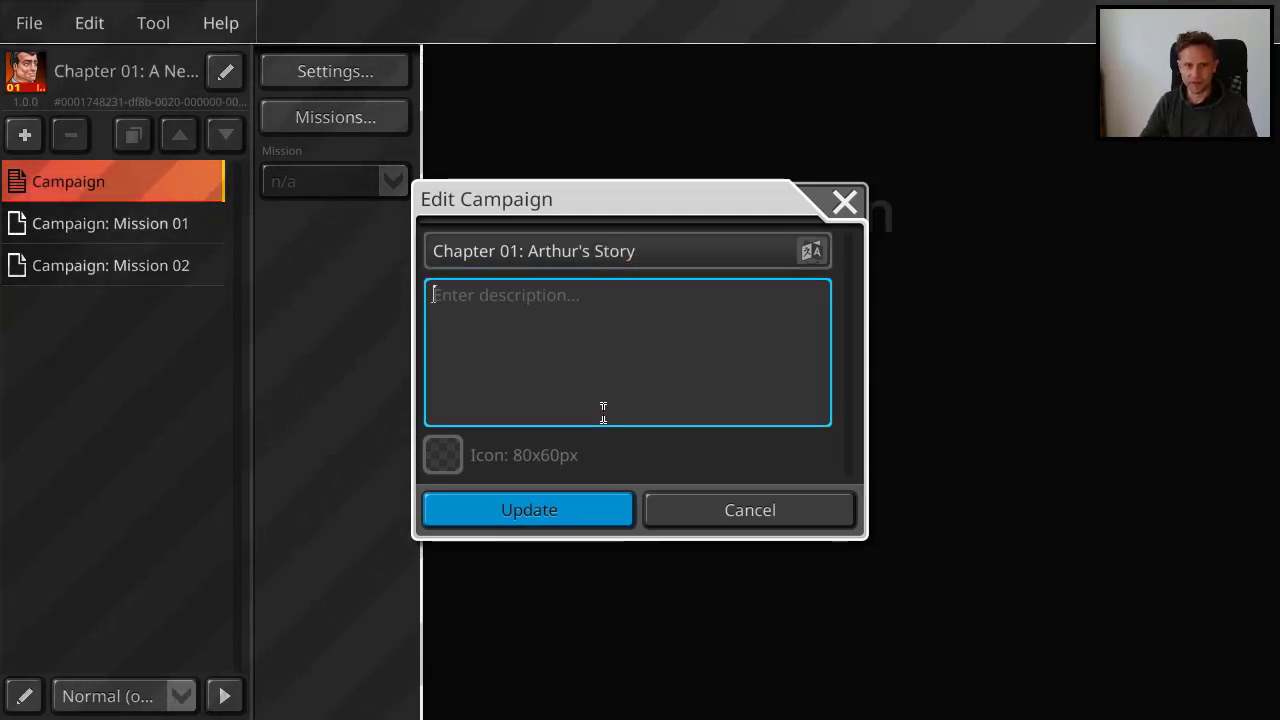
type("This is the st")
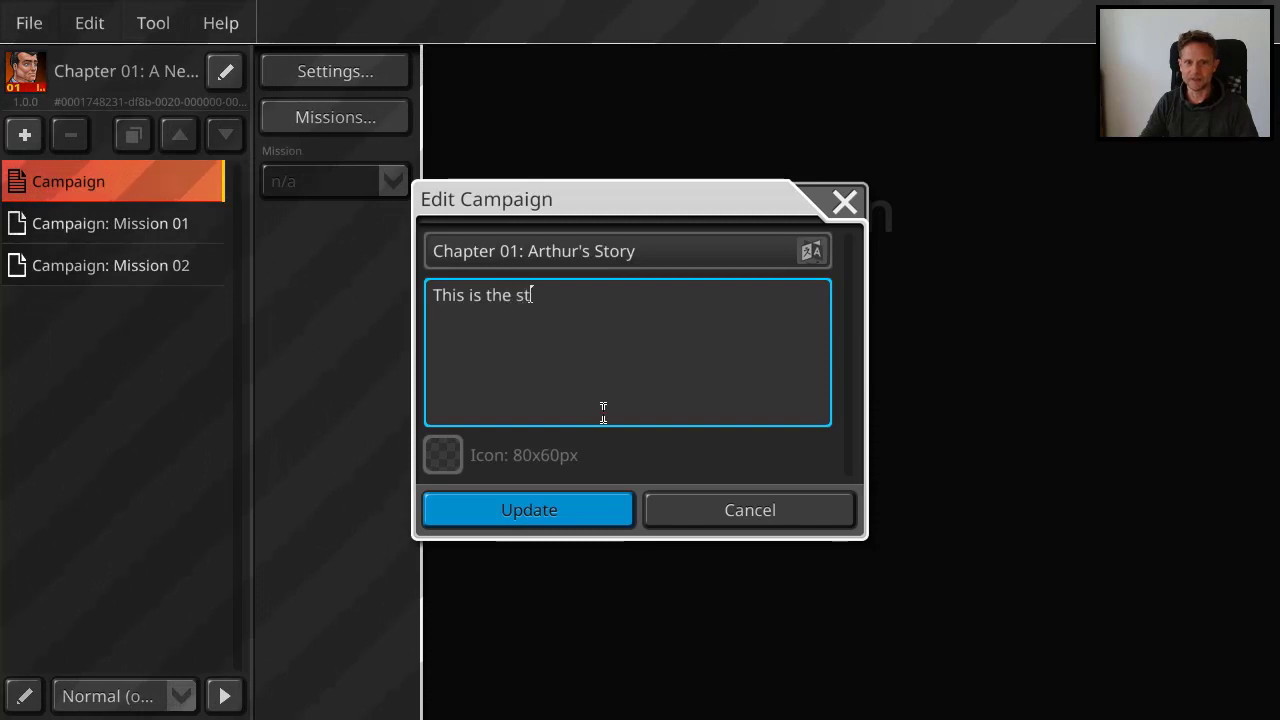
type("ory of blablab...")
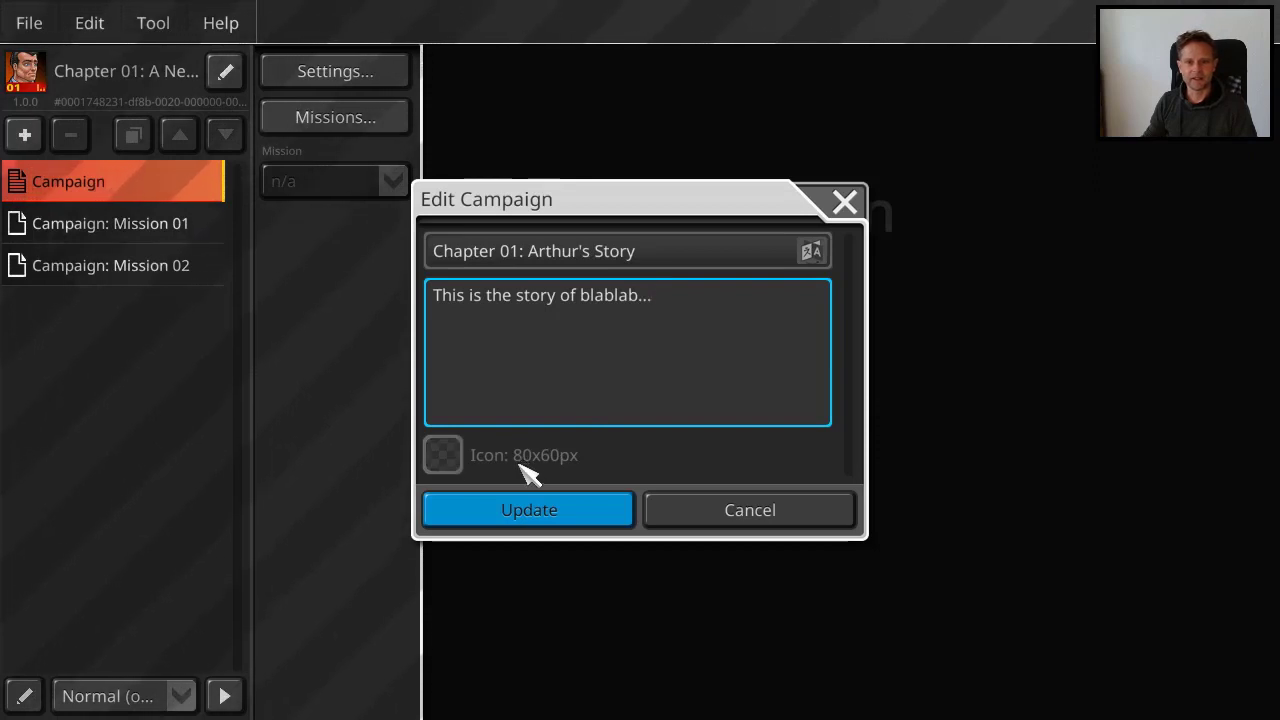
Step: Browse the campaign icon file selector to the vn/develop/modding_rco/bundles LIVE folder
left_click(447, 456)
double_click(505, 93)
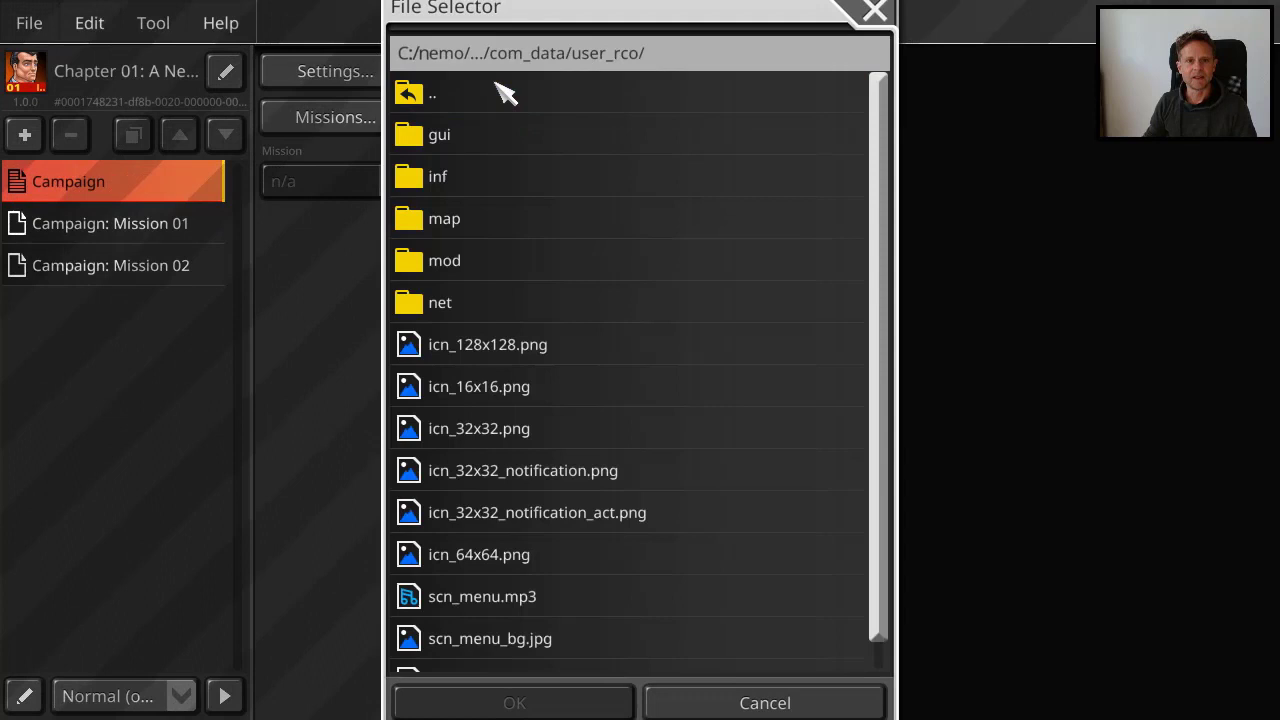
double_click(503, 91)
double_click(508, 93)
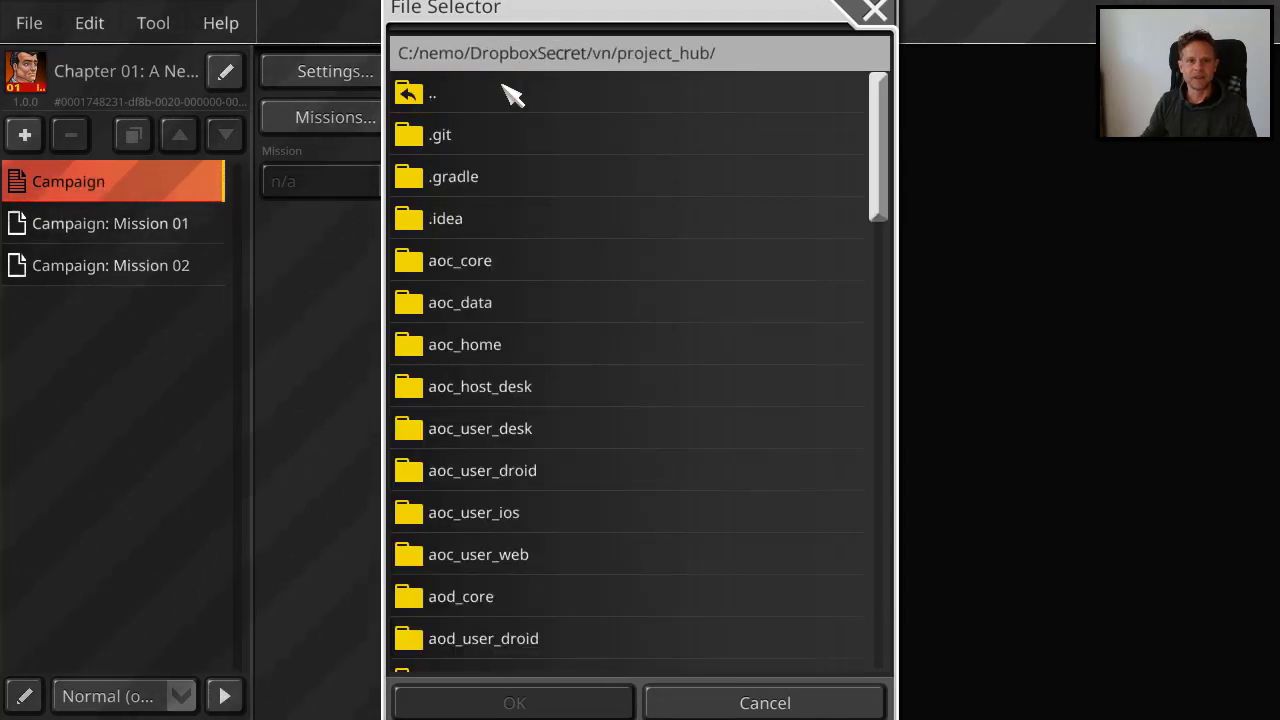
double_click(513, 94)
double_click(513, 94)
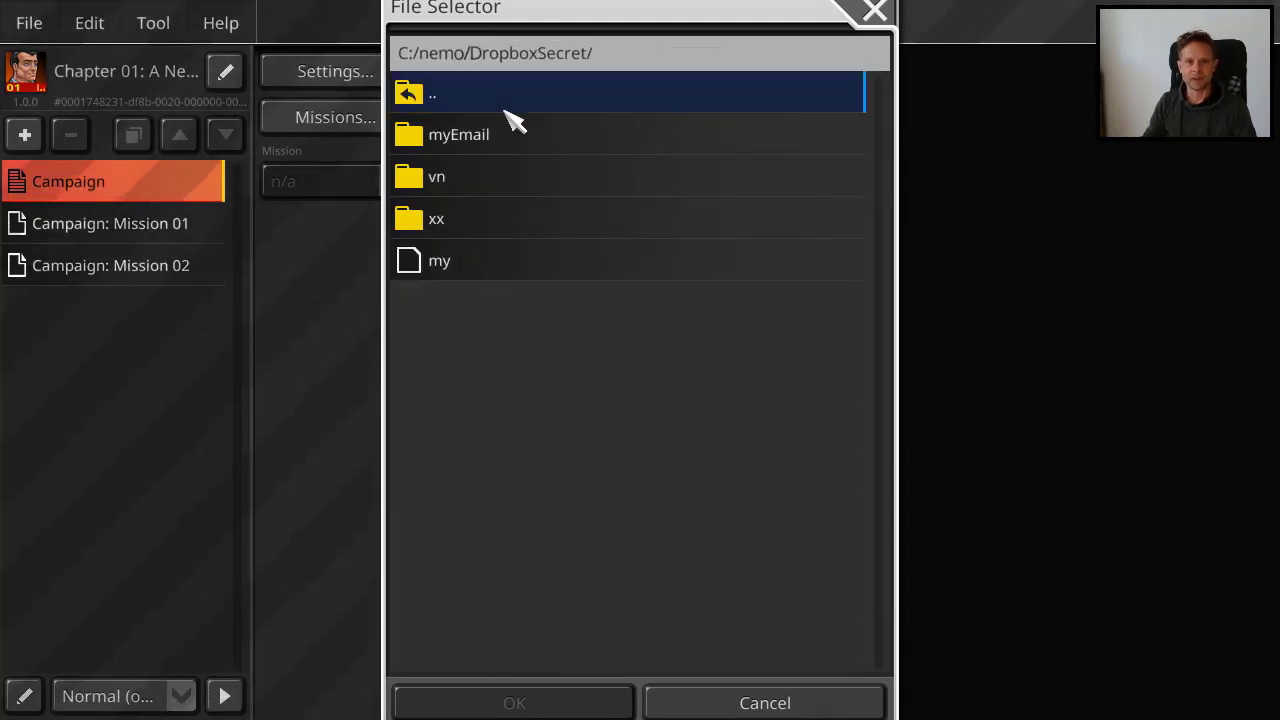
double_click(494, 182)
double_click(494, 190)
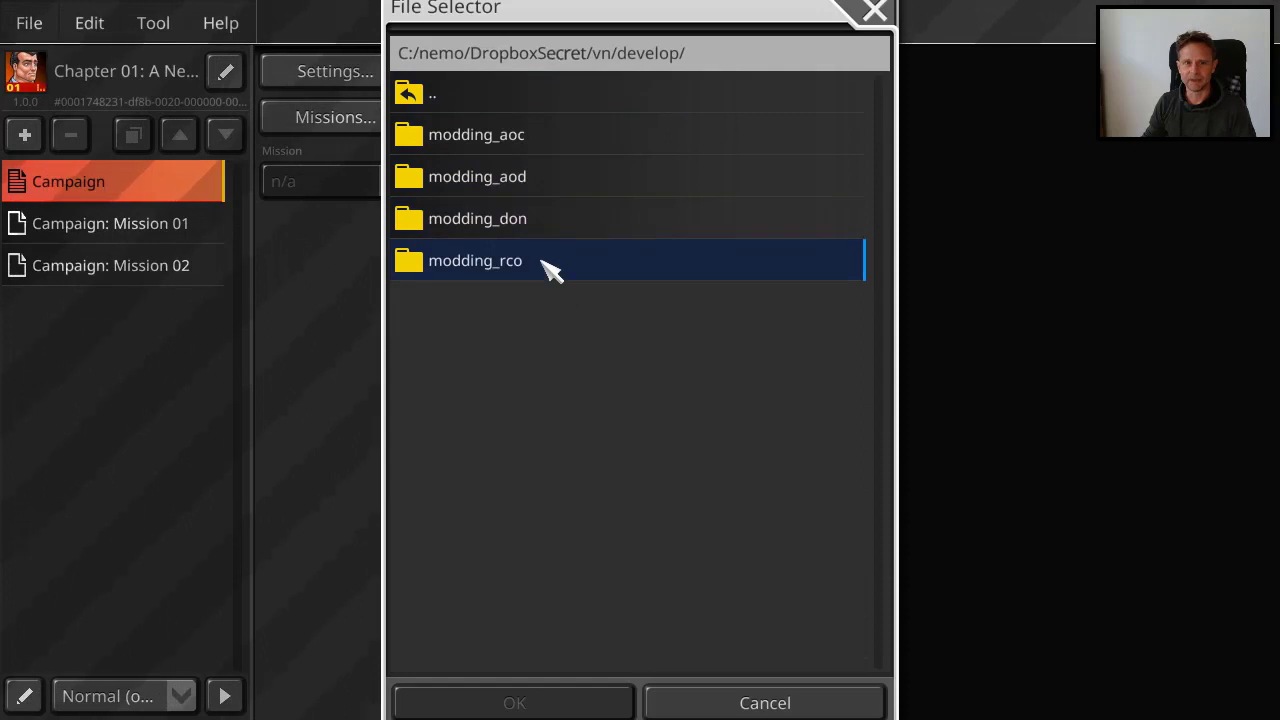
double_click(547, 262)
double_click(537, 340)
Step: Pick map_icon_campaign.png from Chapter 01 (Starter Bundle) as icon and update the campaign
scroll(540, 315, "down", 1)
scroll(535, 360, "down", 3)
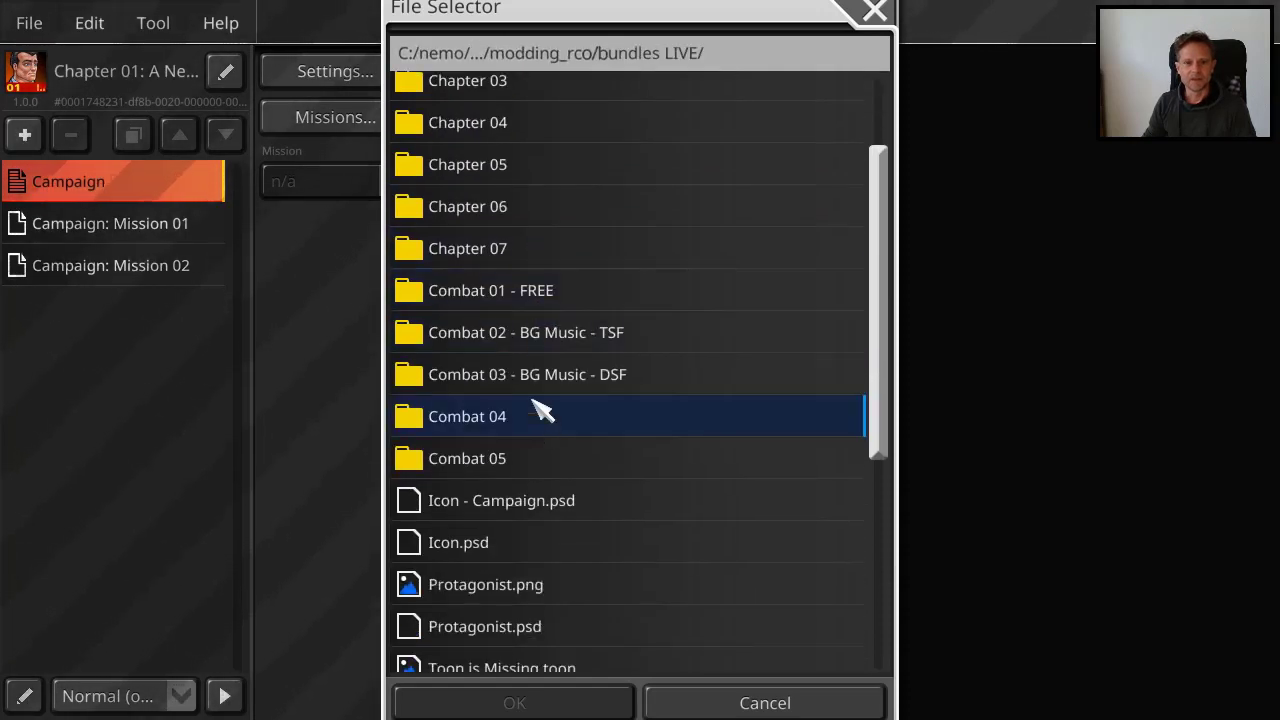
scroll(566, 251, "up", 2)
scroll(565, 185, "up", 1)
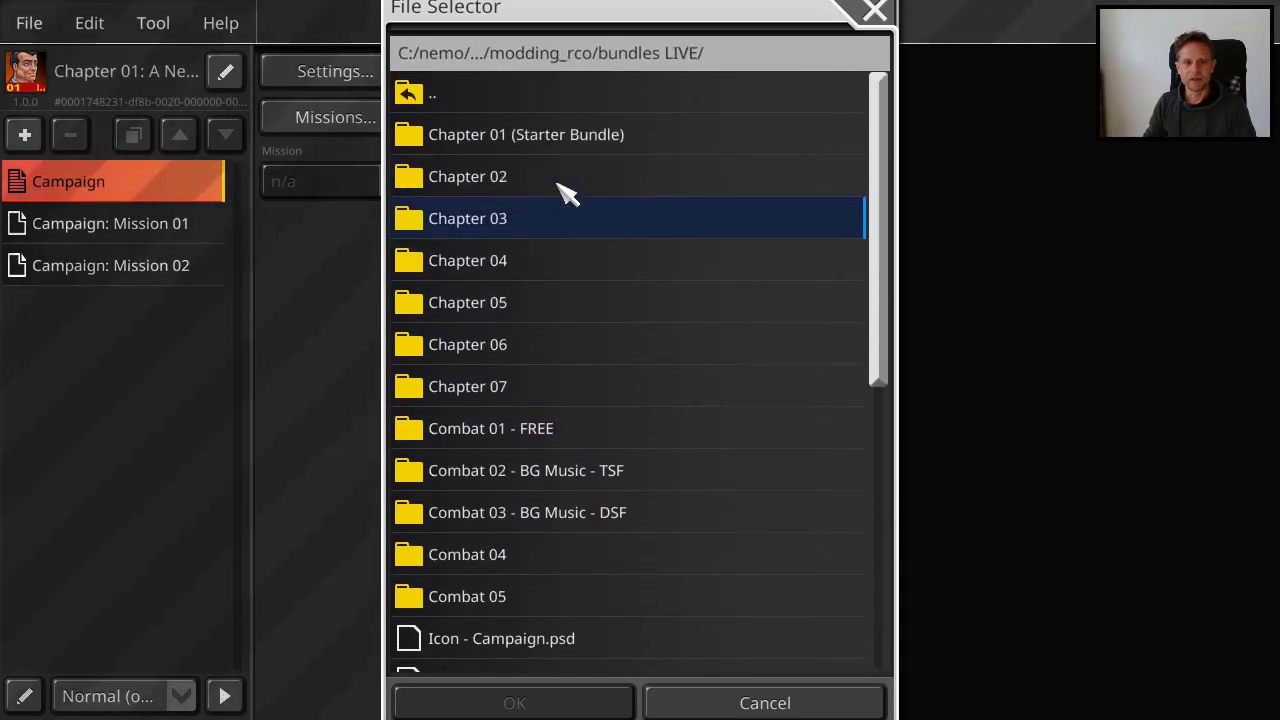
double_click(551, 134)
left_click(557, 362)
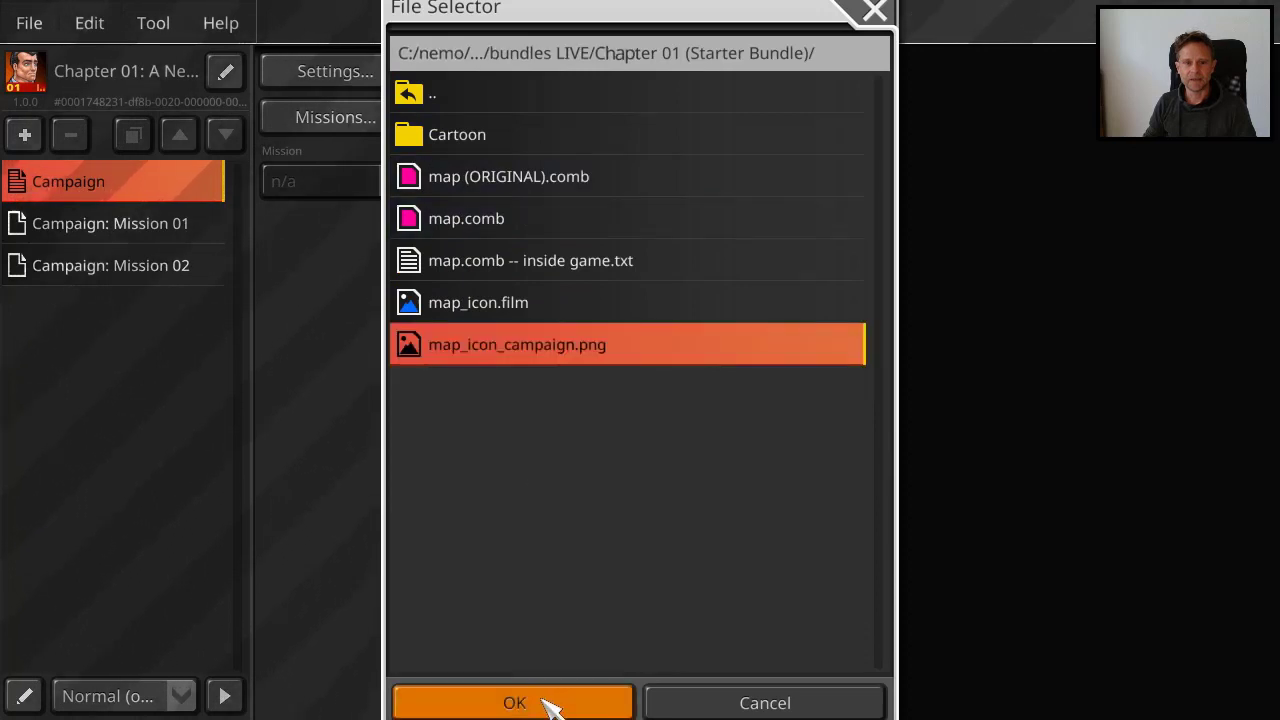
left_click(543, 703)
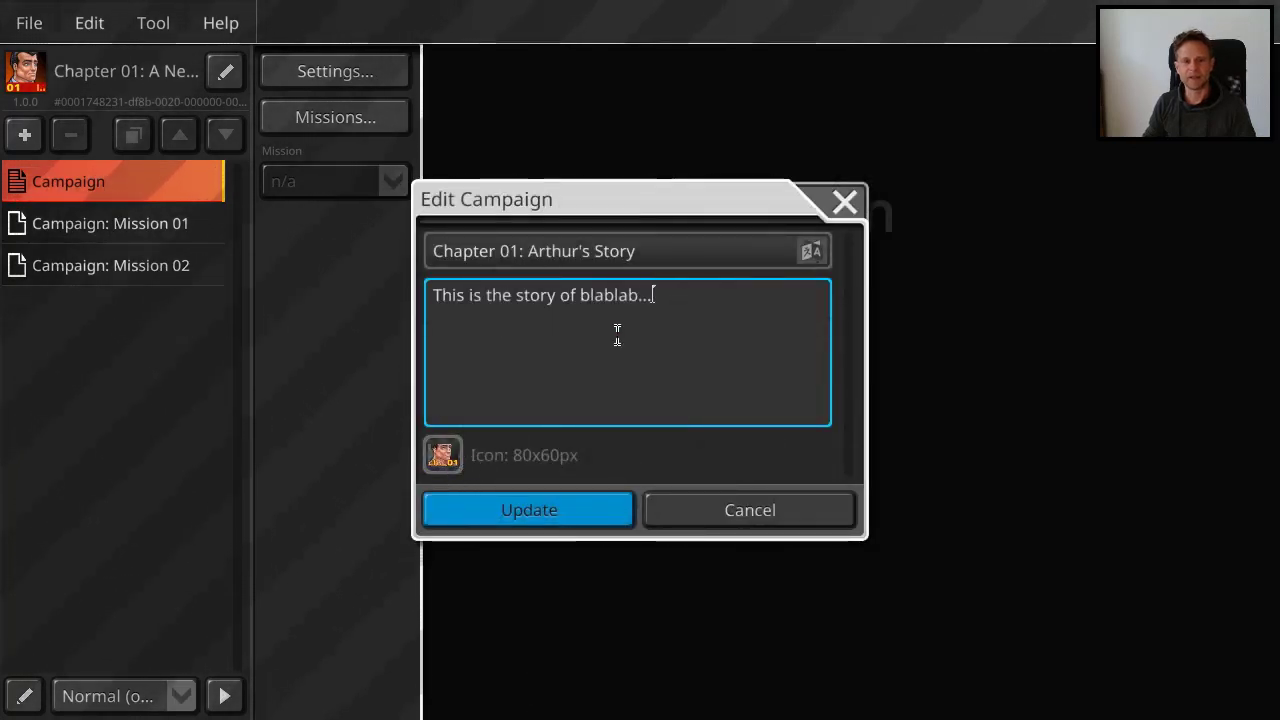
left_click(577, 518)
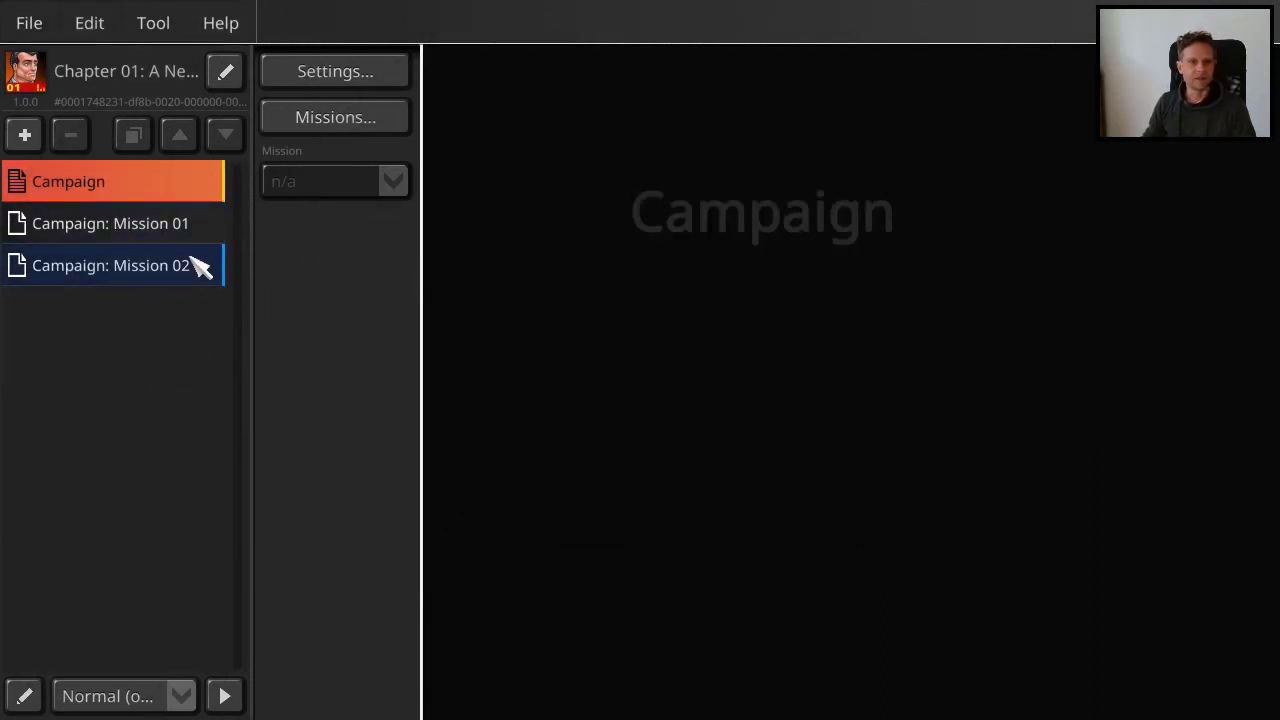
Step: Make Campaign: Mission 01 non-playable in its Edit Scenario dialog
left_click(135, 228)
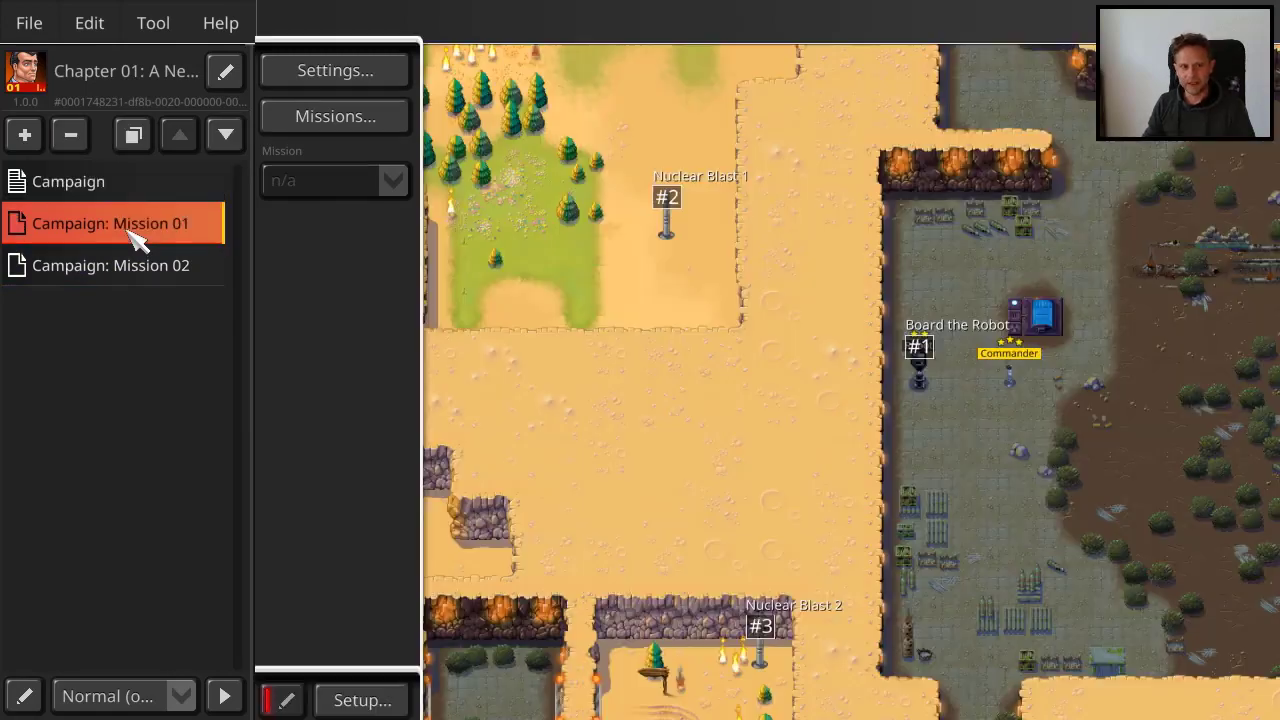
left_click(24, 695)
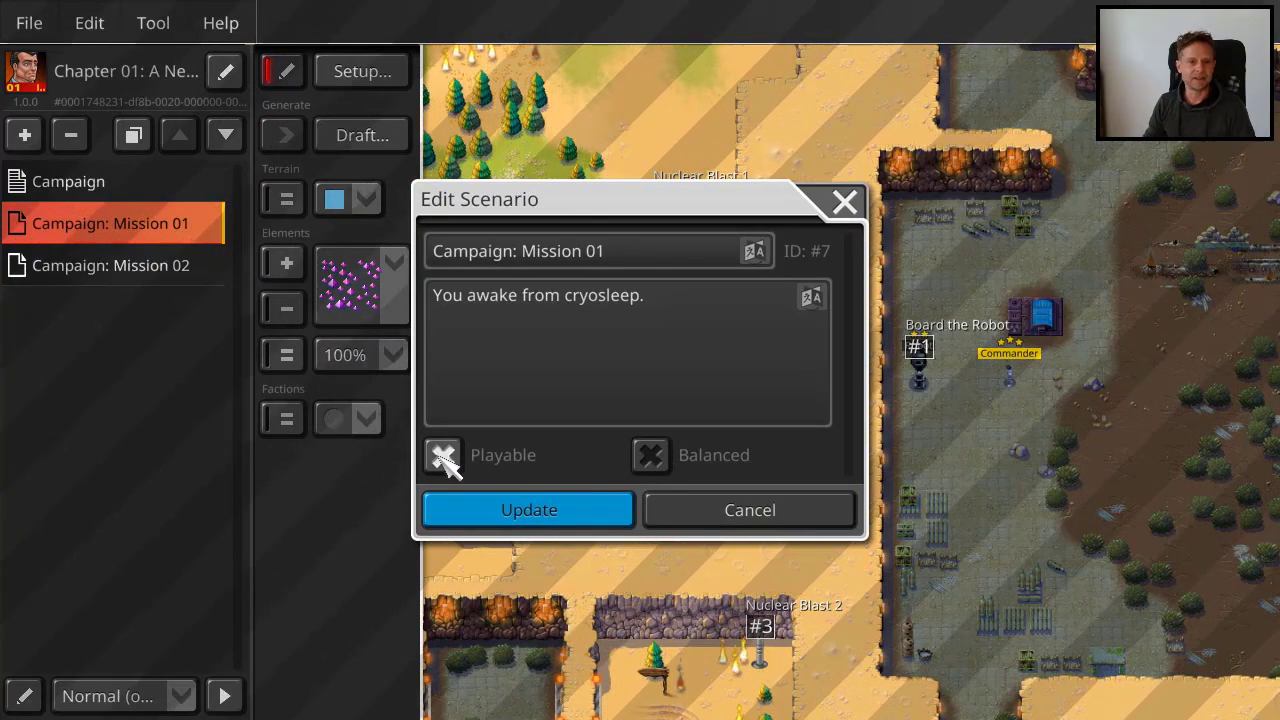
left_click(486, 518)
Step: Make Campaign: Mission 02 non-playable too, then select the Campaign entry
left_click(118, 284)
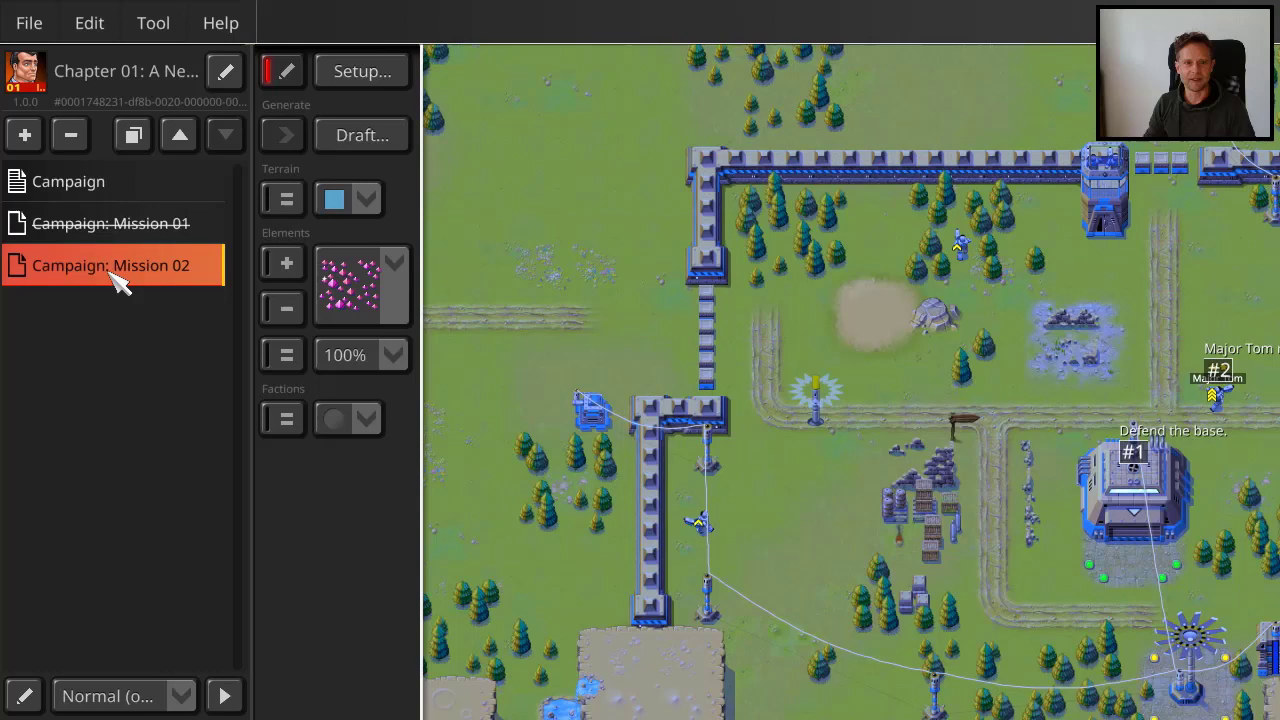
left_click(26, 697)
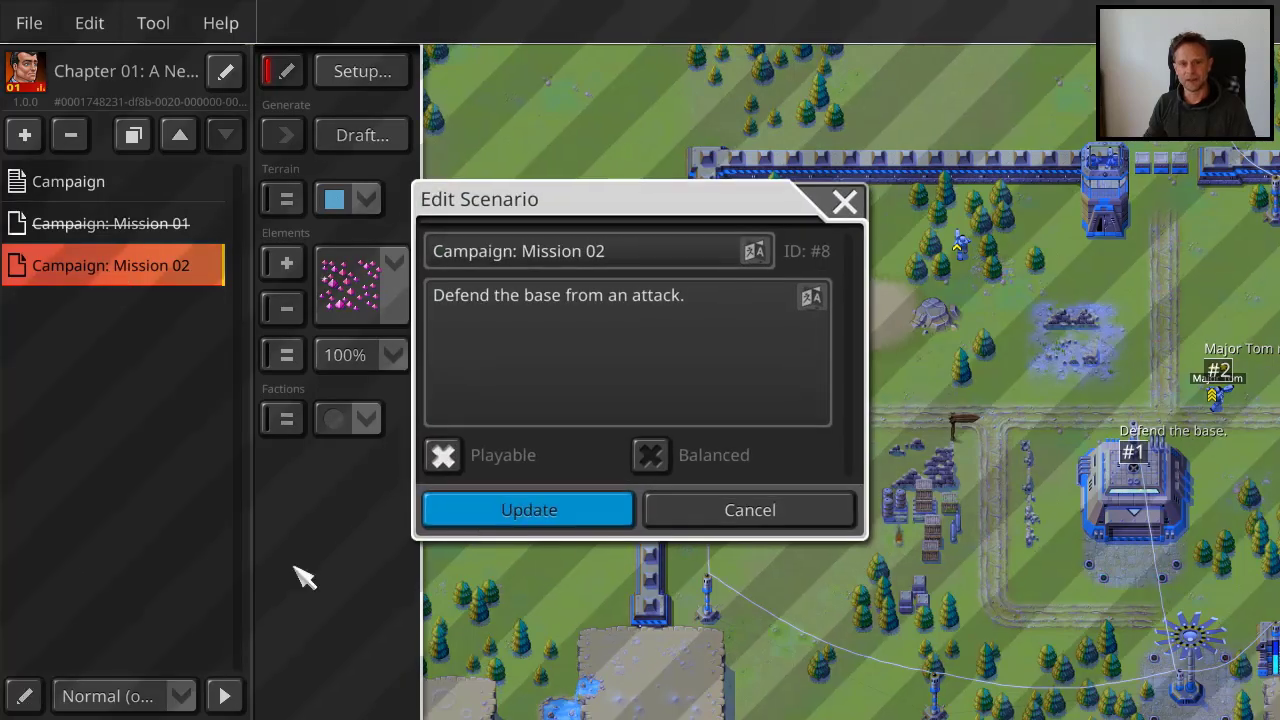
left_click(495, 512)
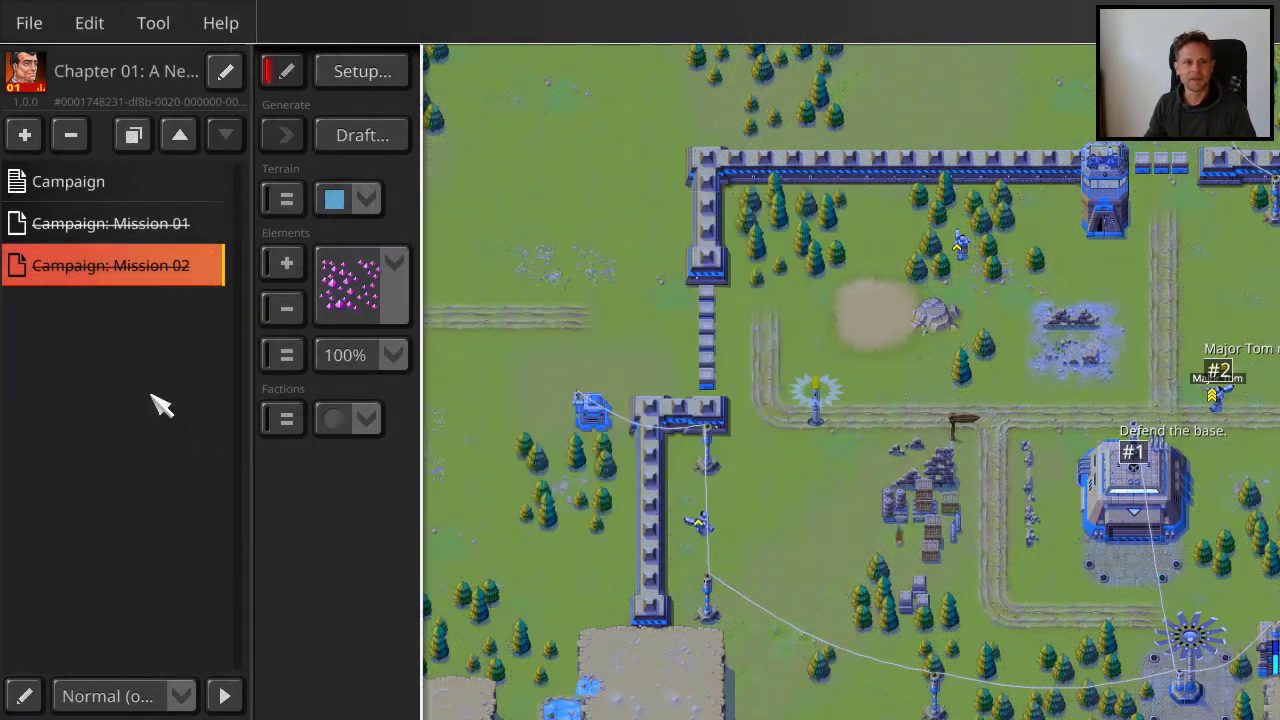
left_click(126, 192)
left_click(134, 230)
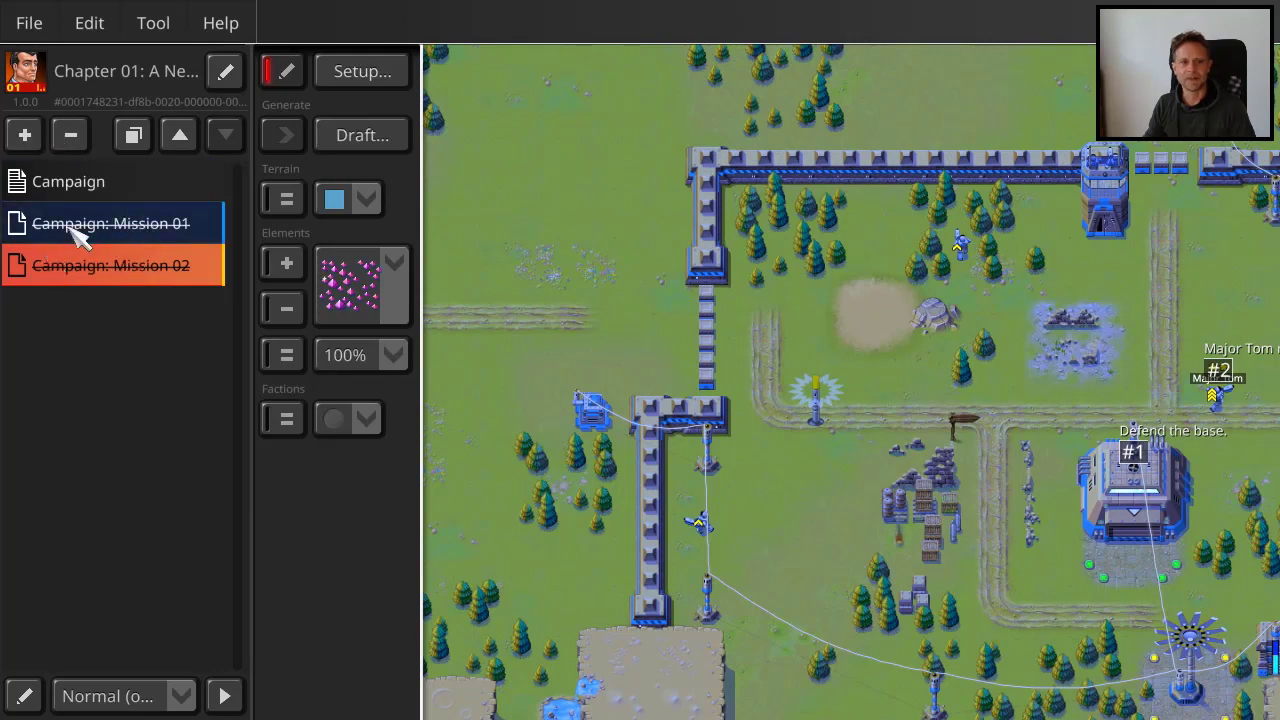
left_click(147, 193)
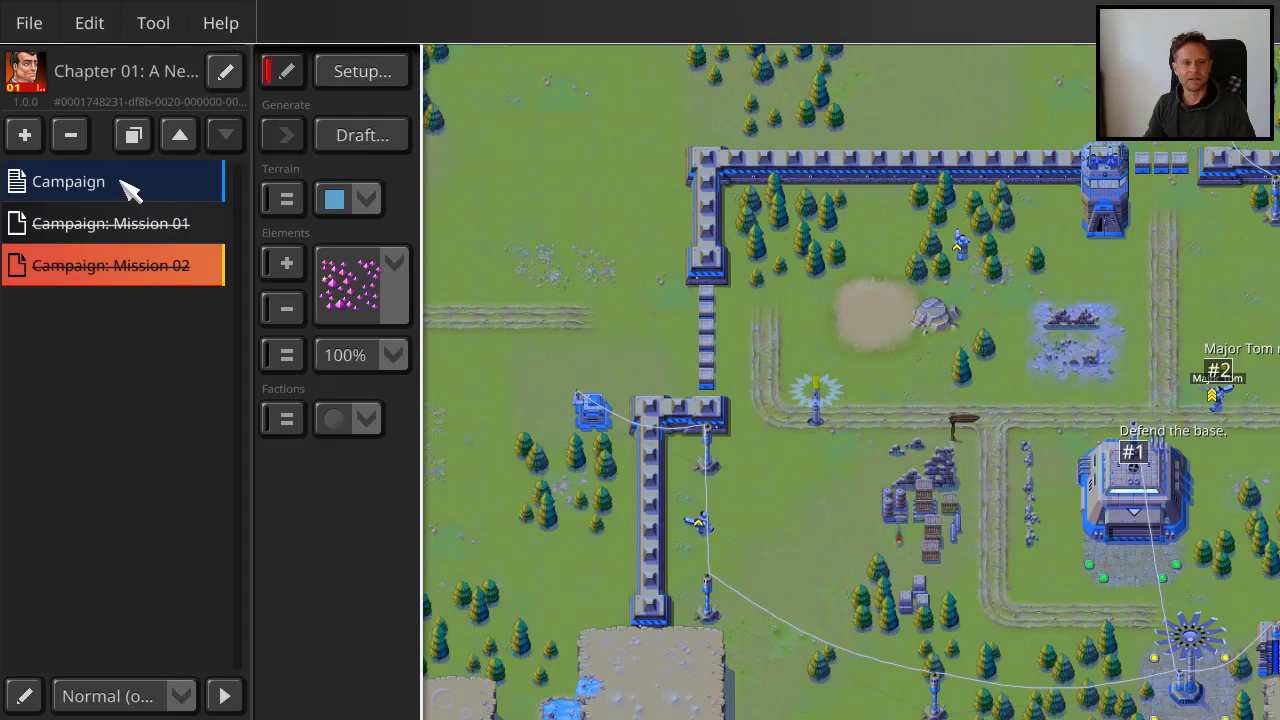
Step: Bring up the Campaign view from the left list instead of the Mission 02 map
left_click(130, 188)
left_click(125, 235)
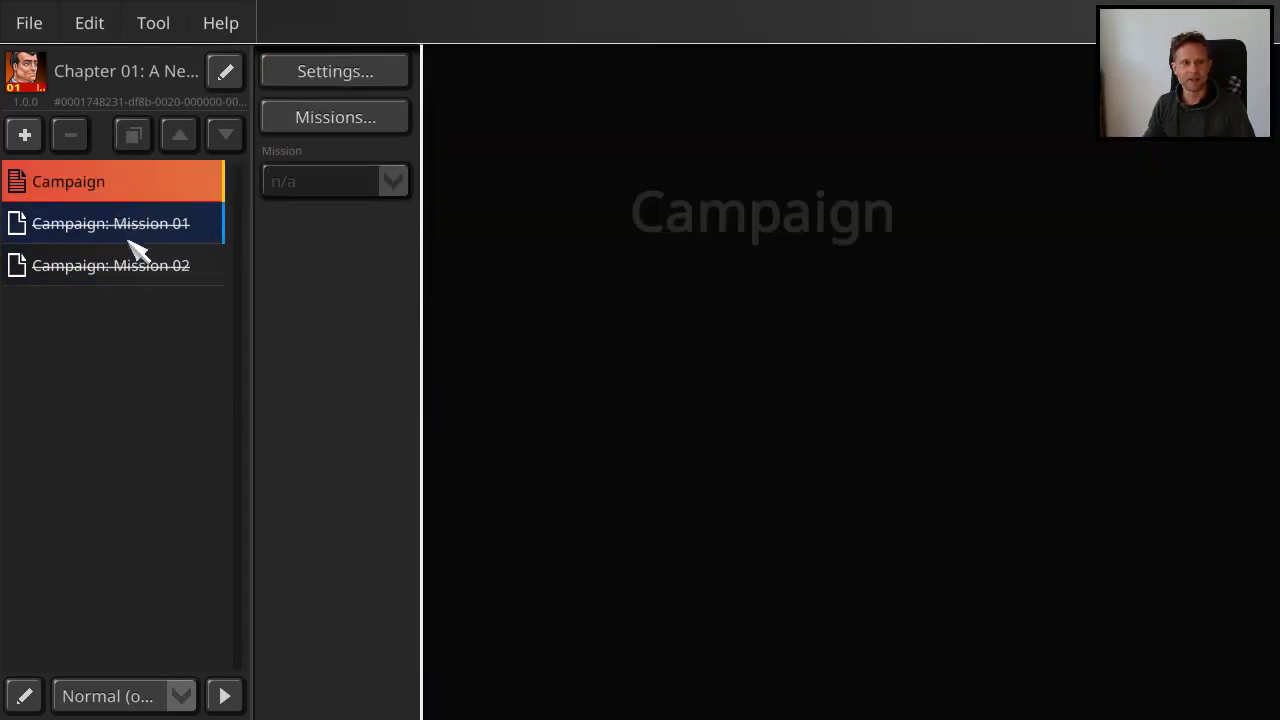
left_click(149, 262)
left_click(110, 226)
left_click(129, 274)
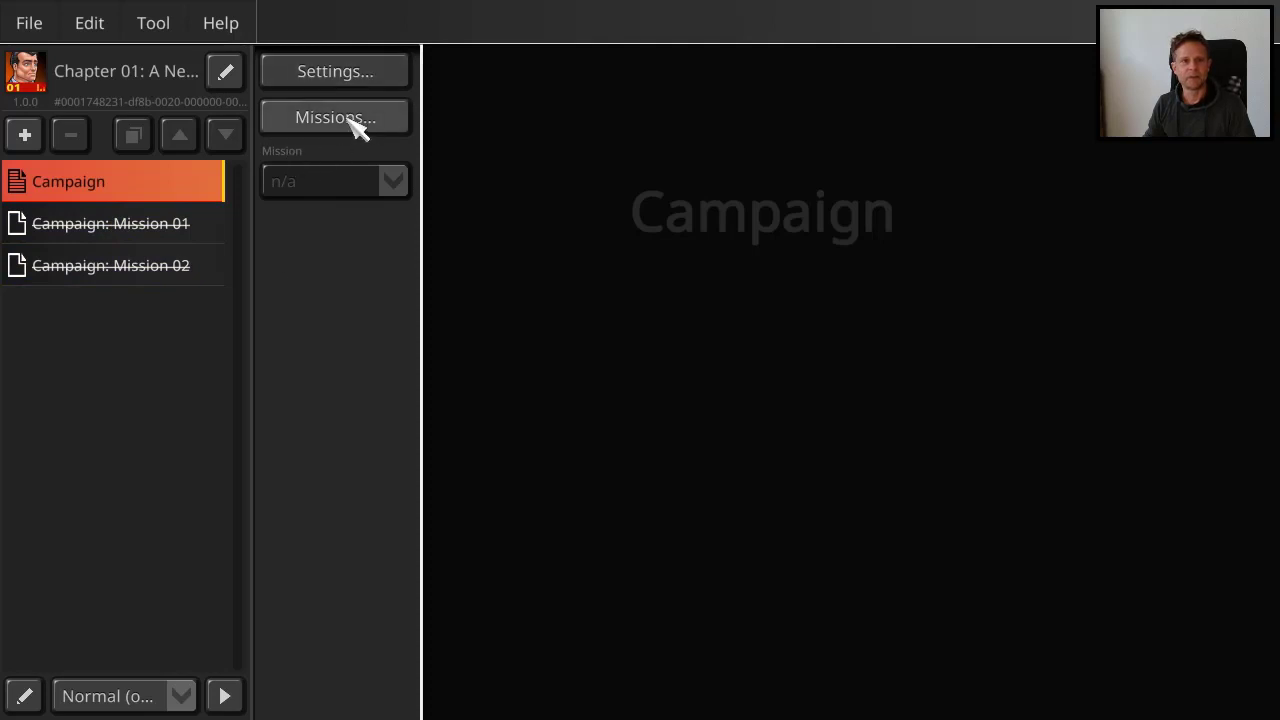
Step: In the campaign settings, replace the hero name Protagonist with Arthur
left_click(337, 78)
left_click_drag(676, 227, 788, 228)
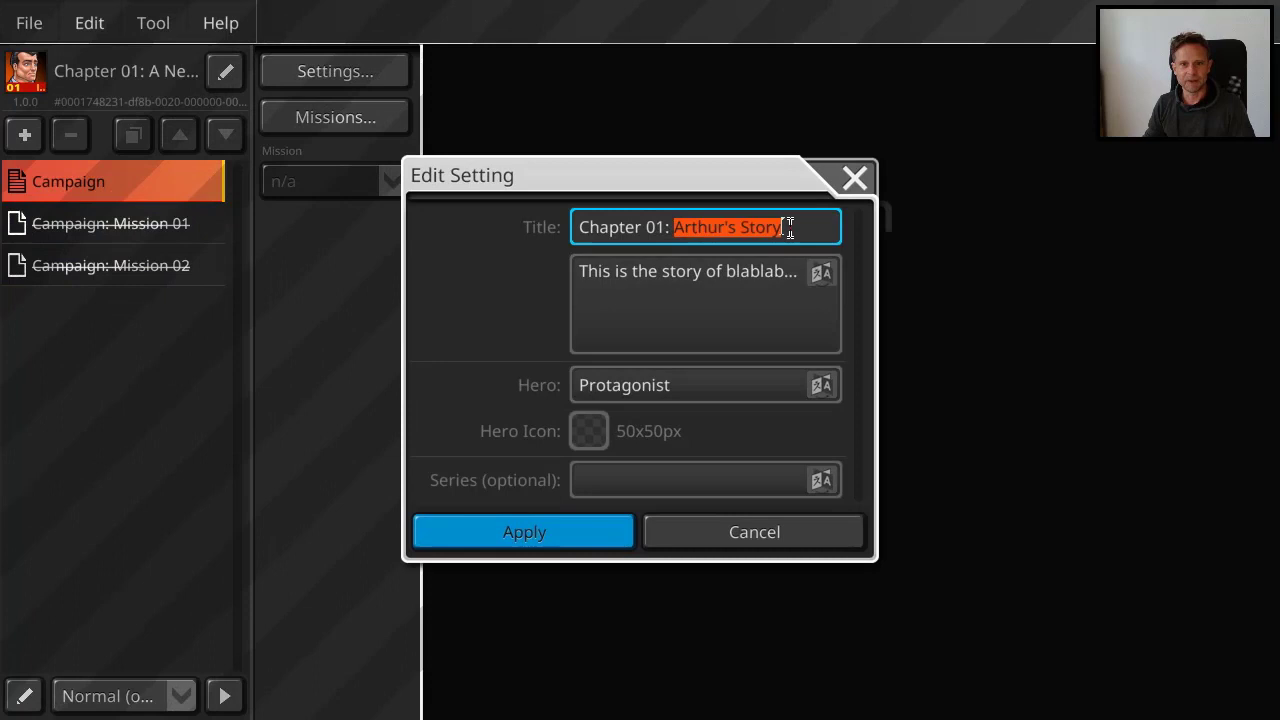
left_click(703, 272)
left_click(694, 384)
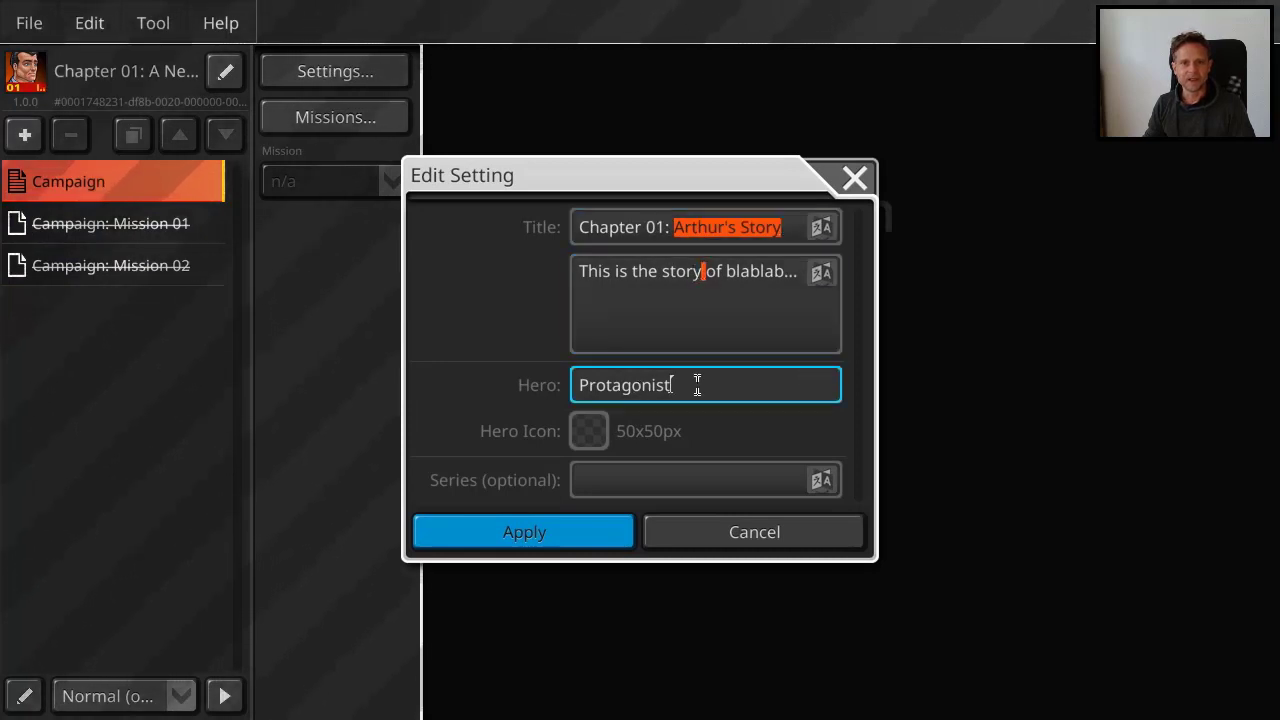
double_click(696, 387)
type("Arthur")
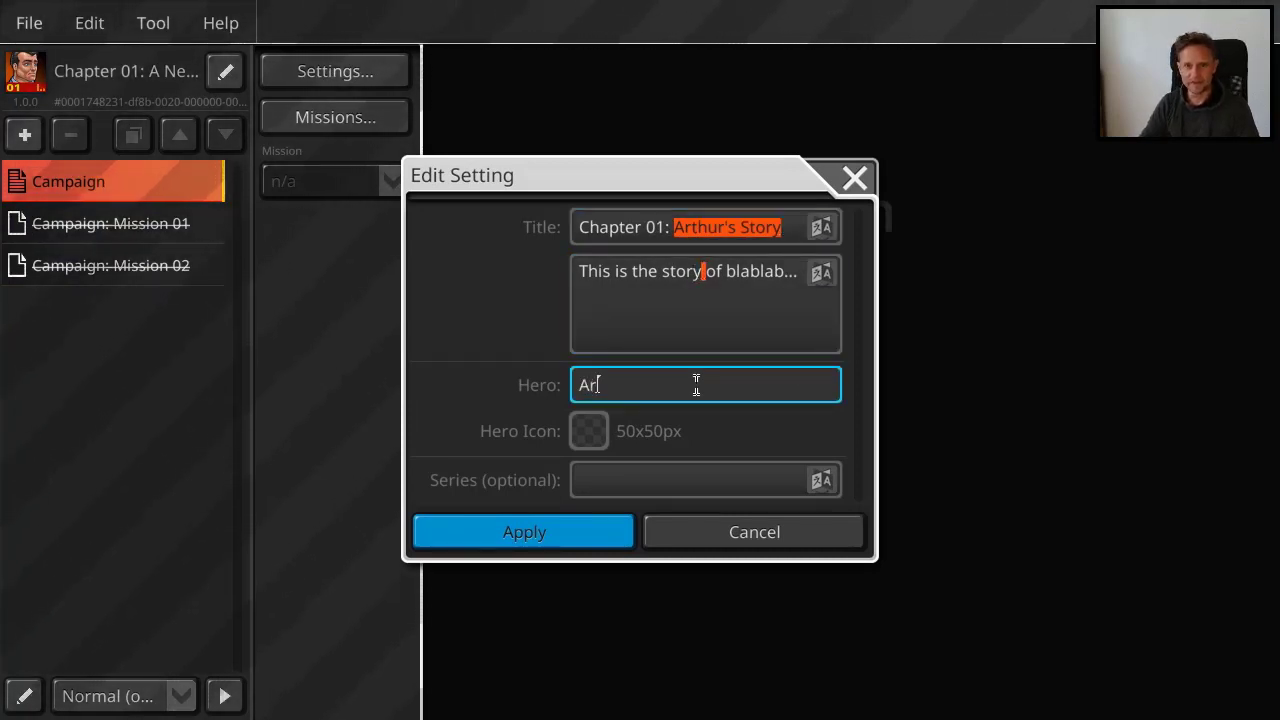
Step: Start choosing a hero icon, browsing from drive C into the nemo/DropboxSecret folder
left_click(590, 437)
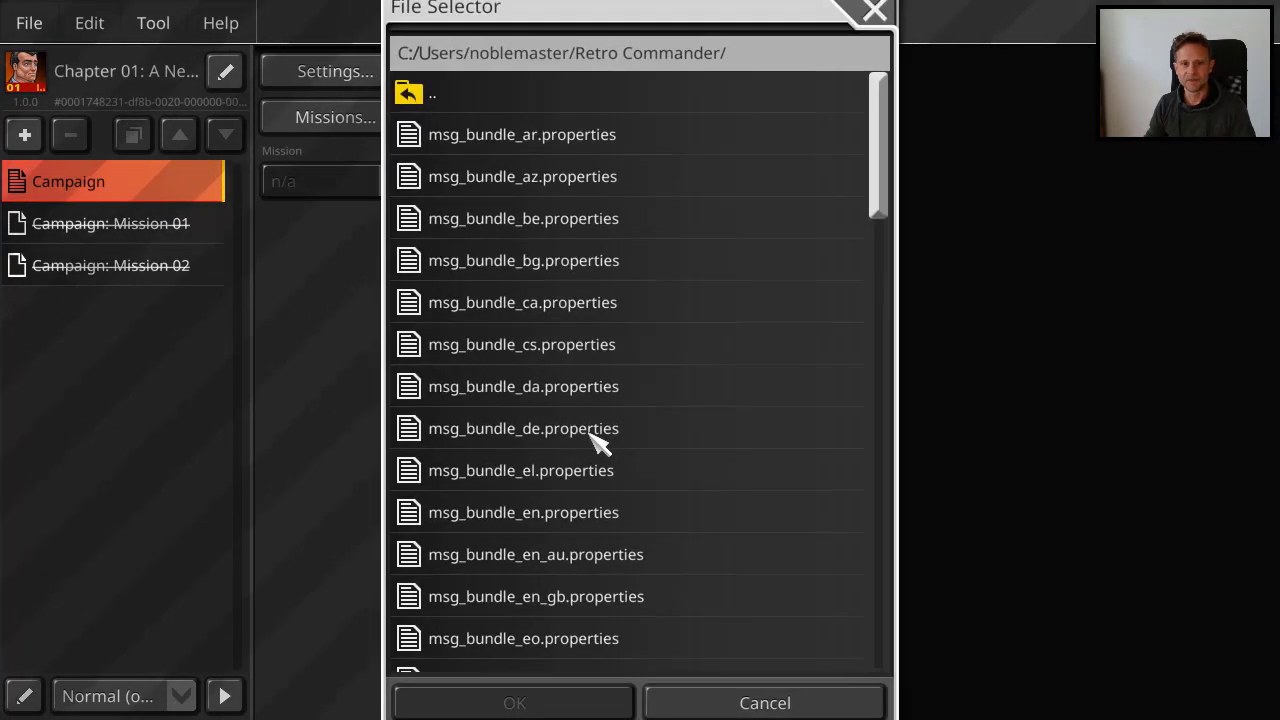
left_click(490, 100)
left_click(490, 96)
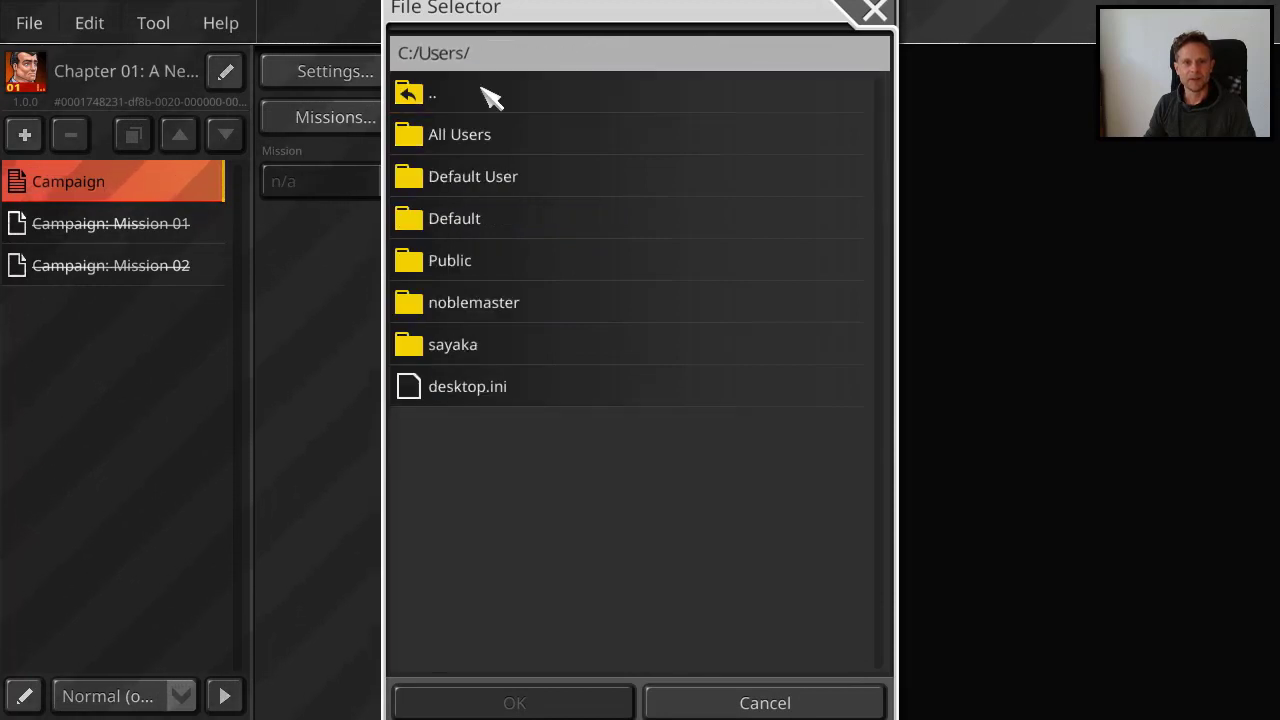
left_click(490, 96)
scroll(515, 360, "down", 5)
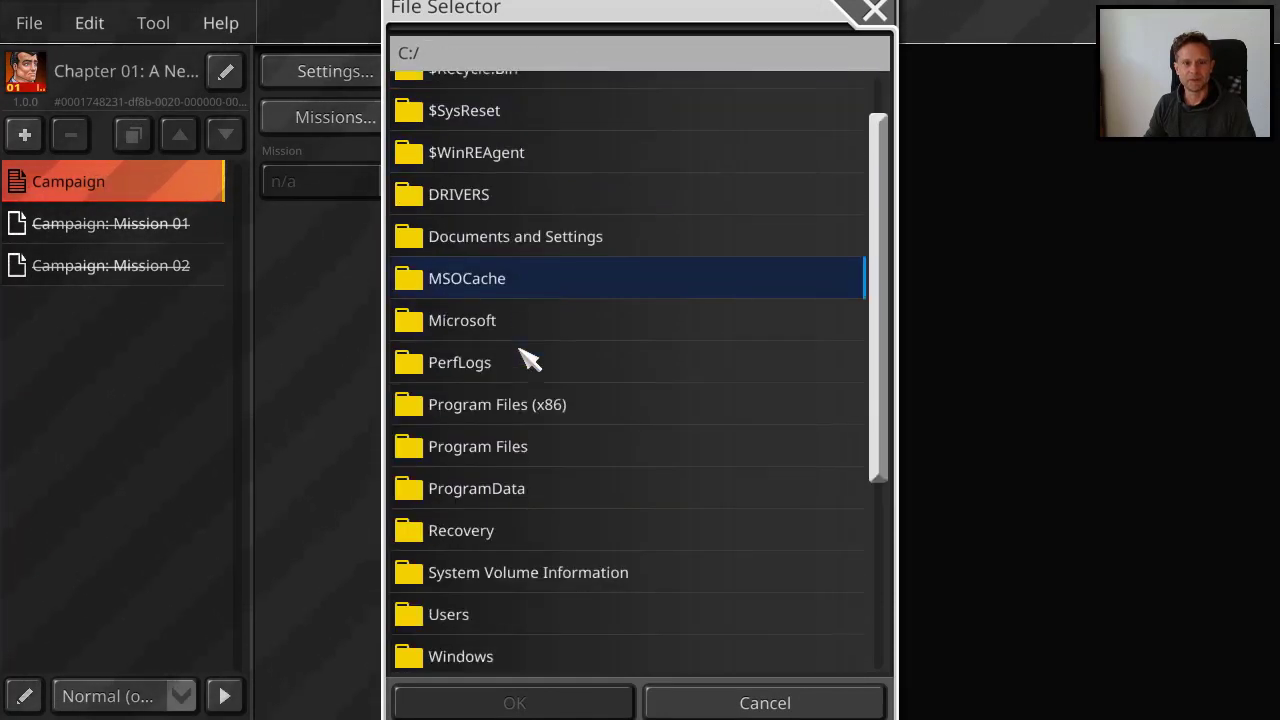
left_click(490, 440)
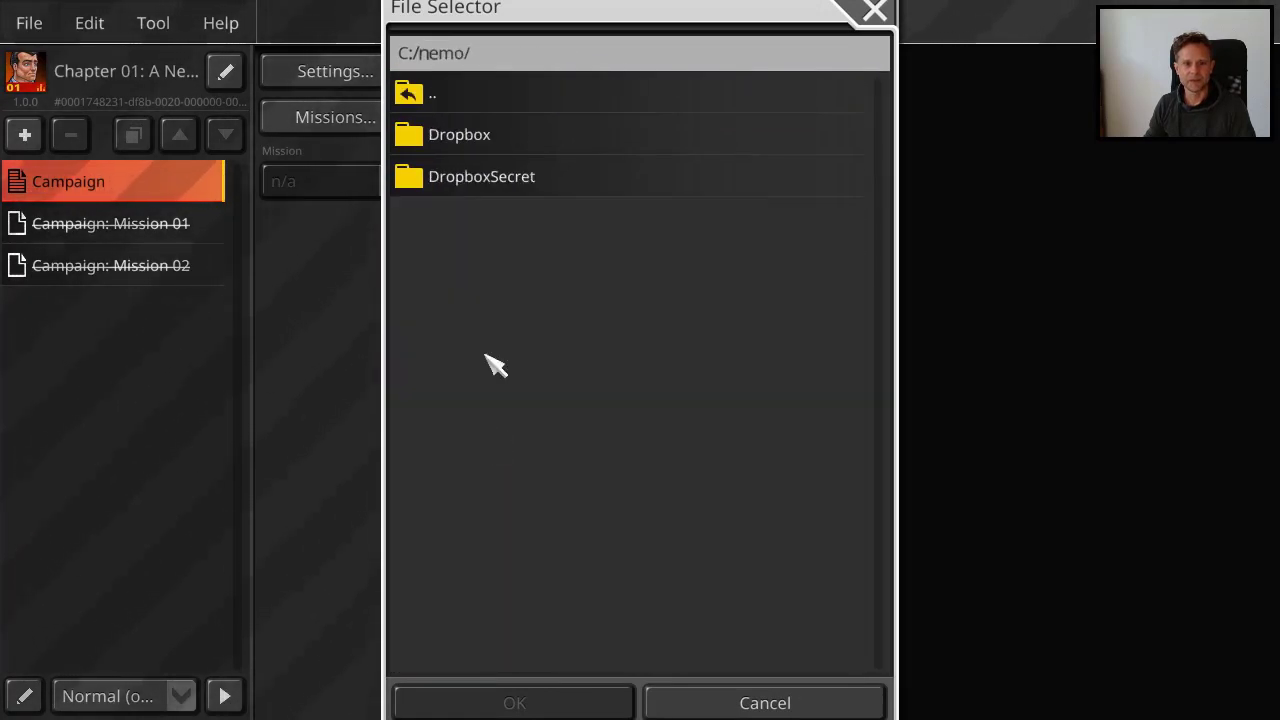
left_click(478, 134)
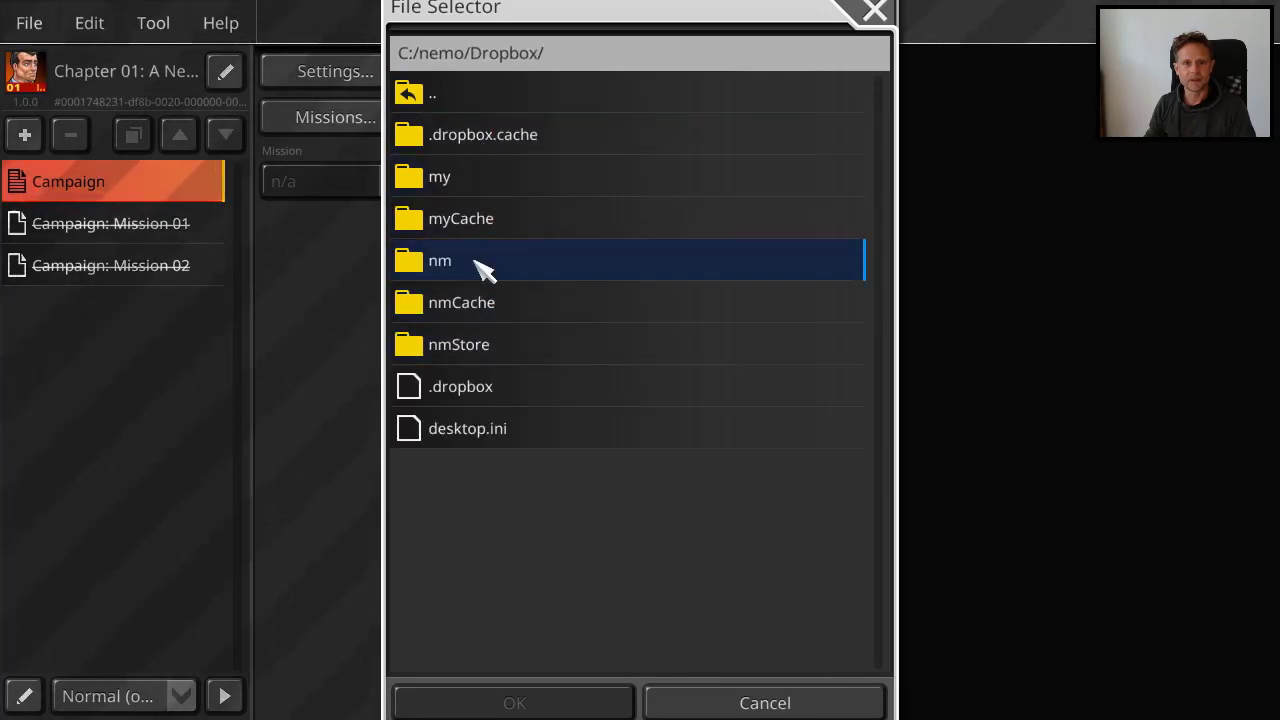
left_click(500, 95)
left_click(510, 180)
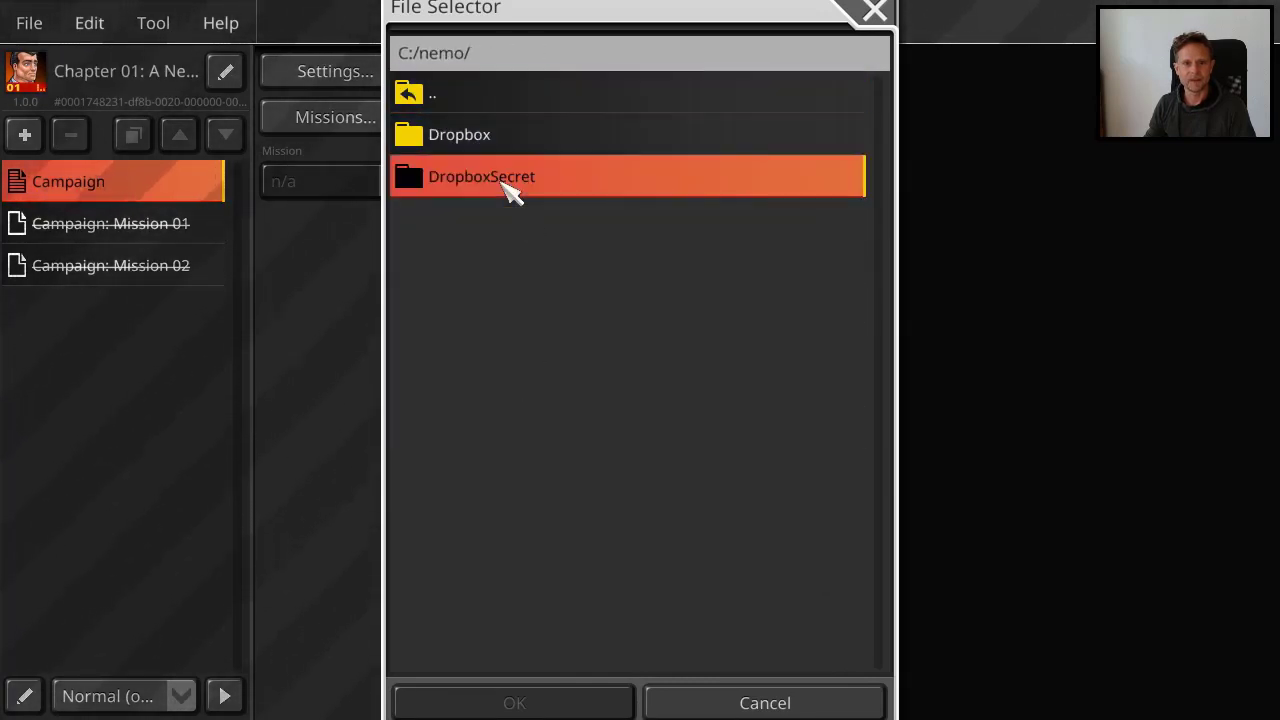
Step: Navigate to vn/develop/modding_rco/bundles LIVE and set Protagonist.png as the hero icon
left_click(475, 178)
left_click(503, 275)
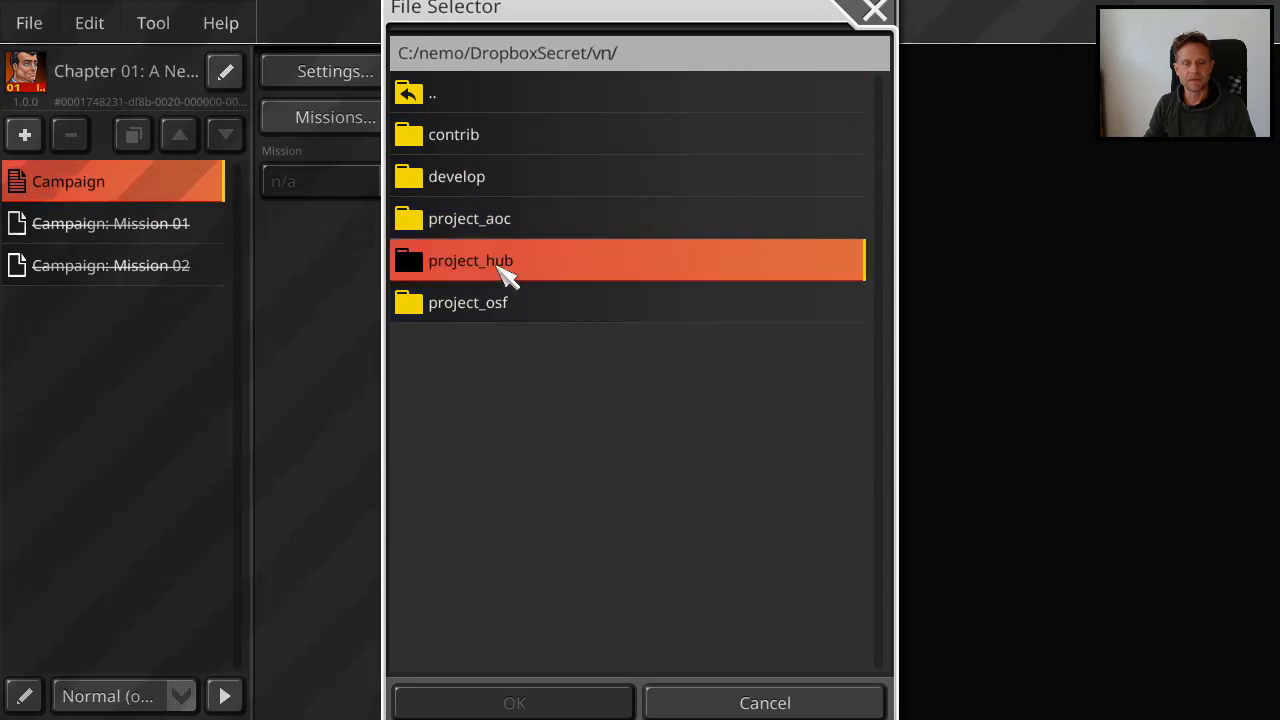
left_click(490, 105)
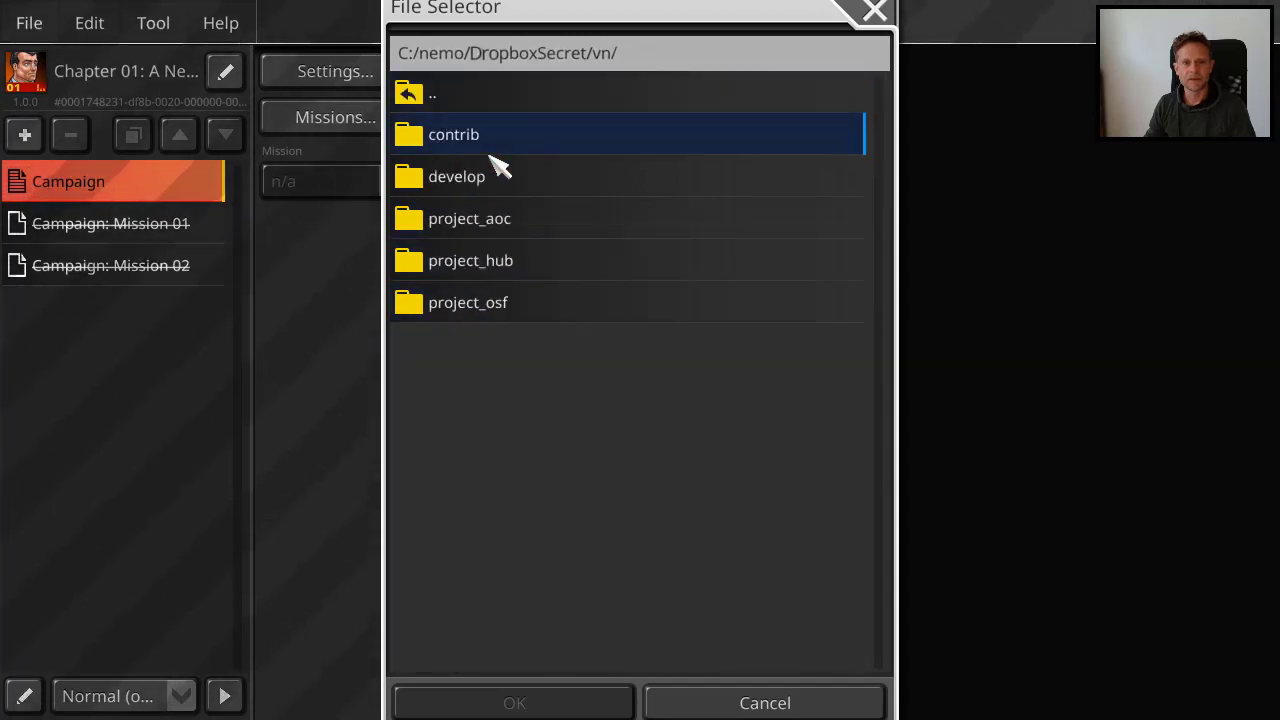
left_click(505, 172)
left_click(512, 265)
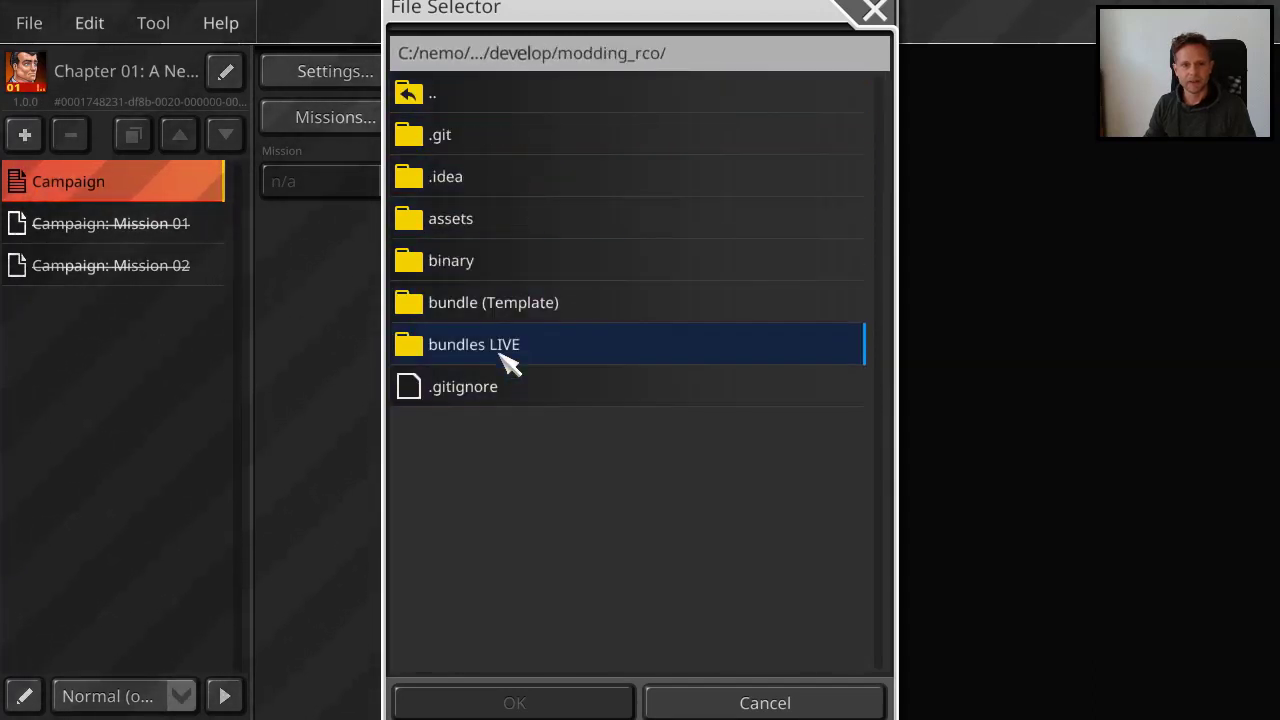
left_click(505, 350)
scroll(520, 375, "down", 4)
scroll(536, 400, "down", 3)
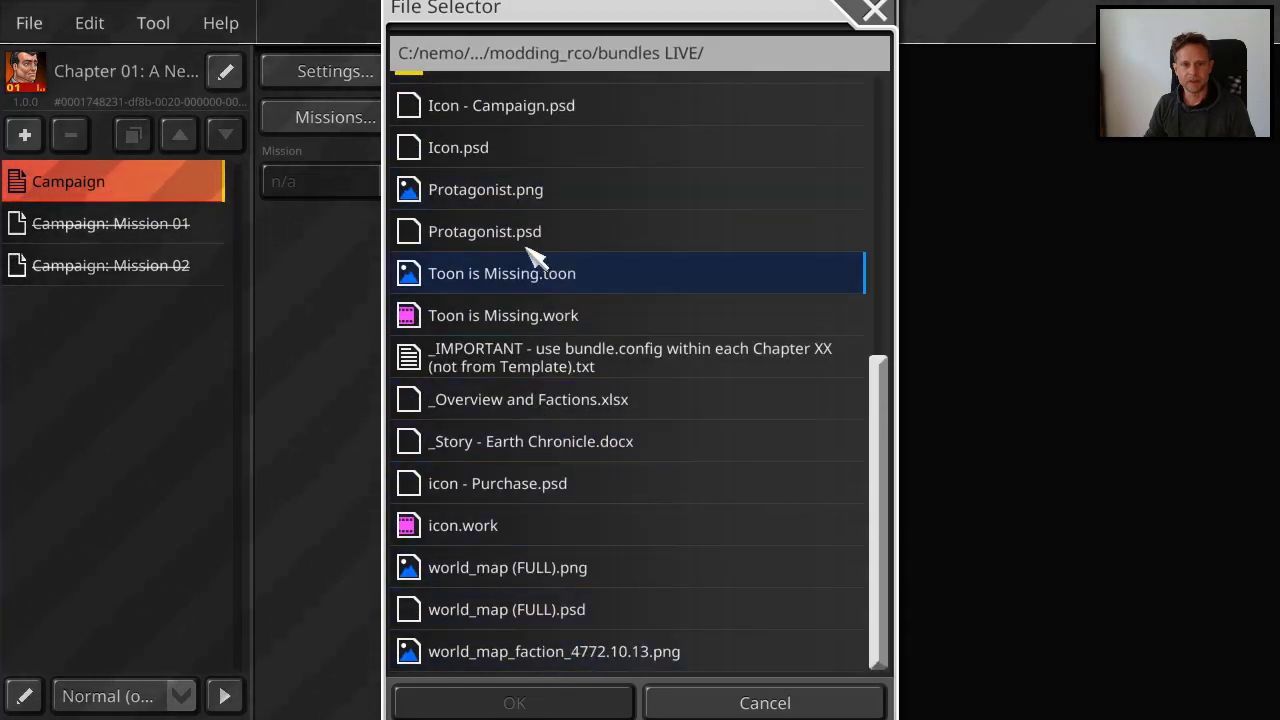
left_click(470, 192)
left_click(512, 703)
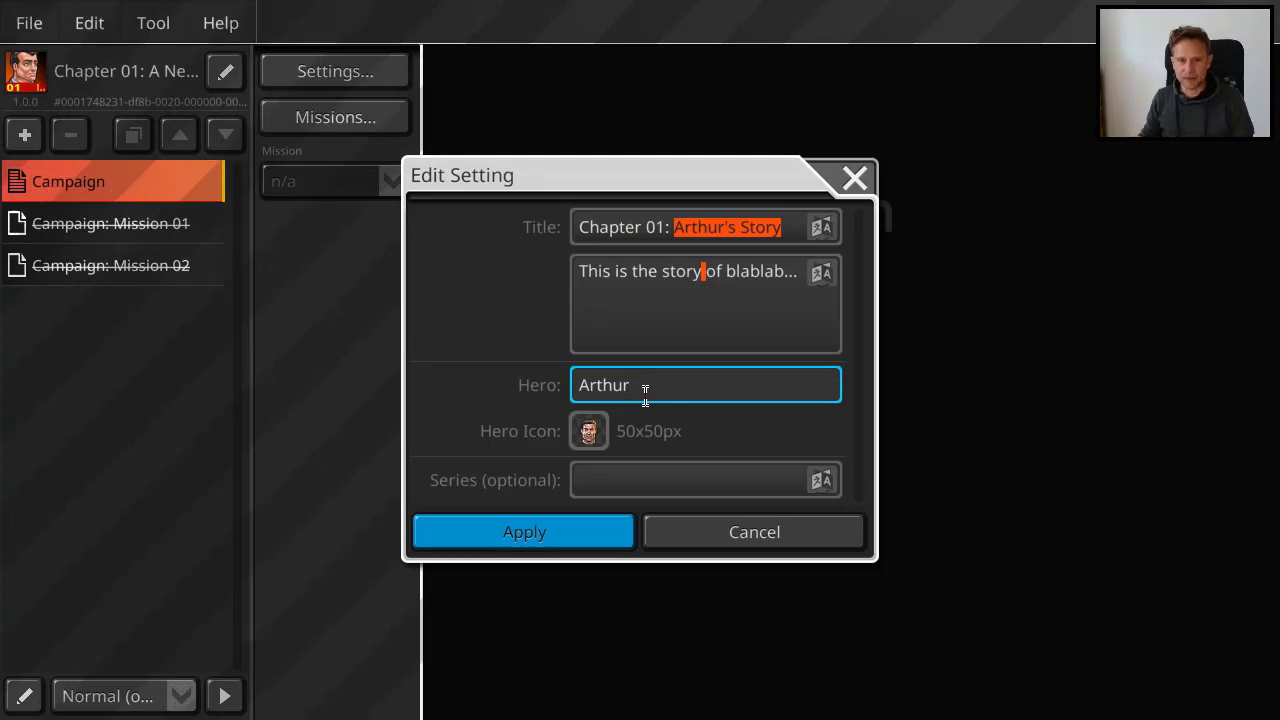
Step: Enter 'Arthur's Saga' in the Series (optional) field of the campaign settings
left_click(667, 481)
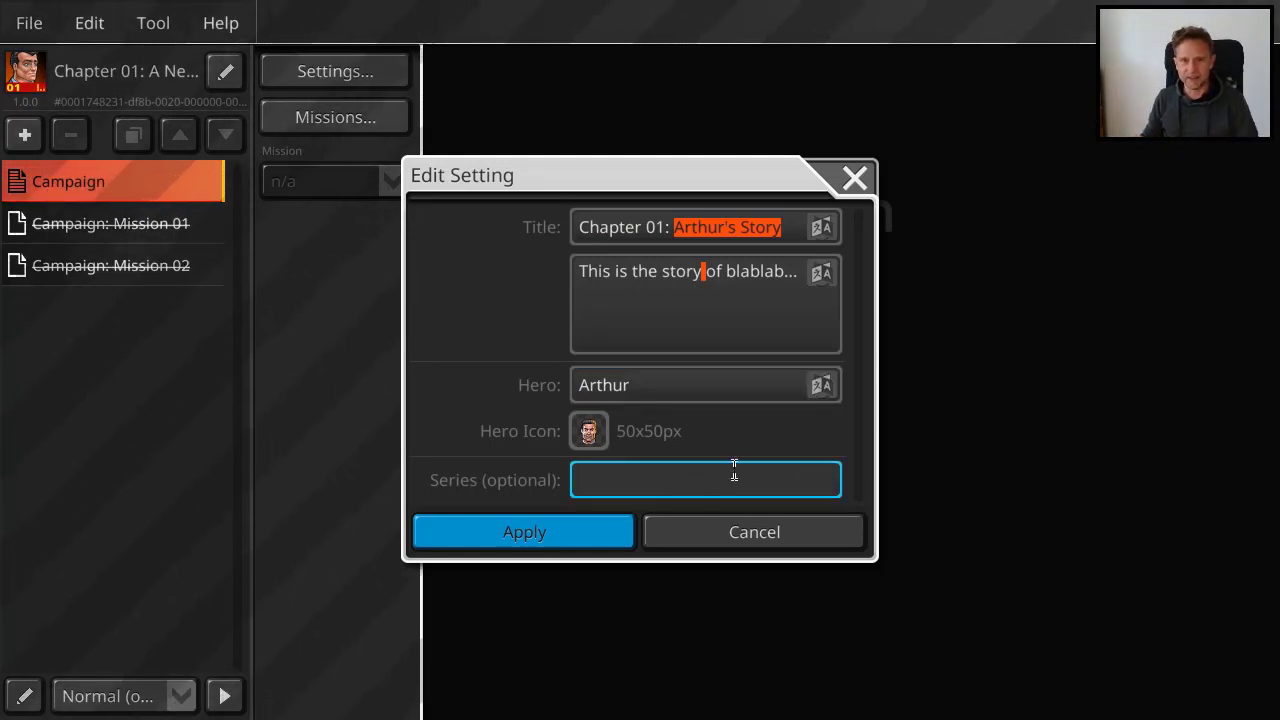
left_click(716, 268)
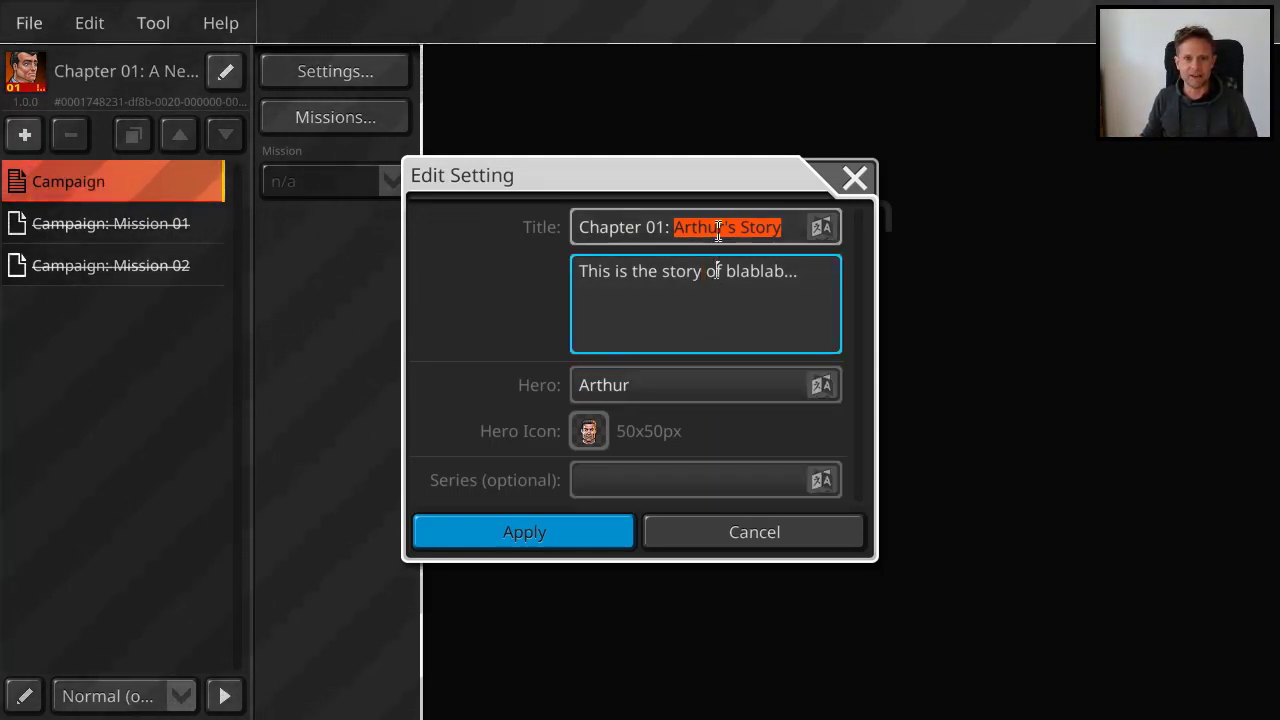
left_click(719, 227)
left_click(641, 480)
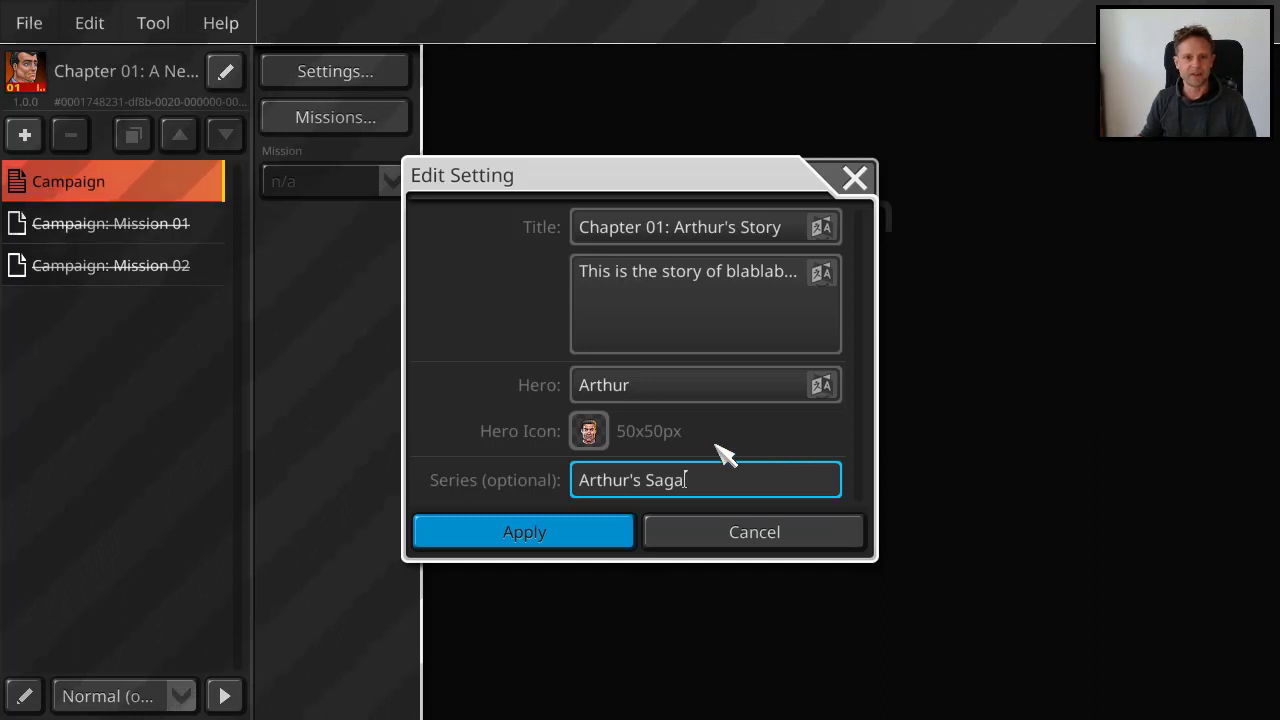
left_click(524, 535)
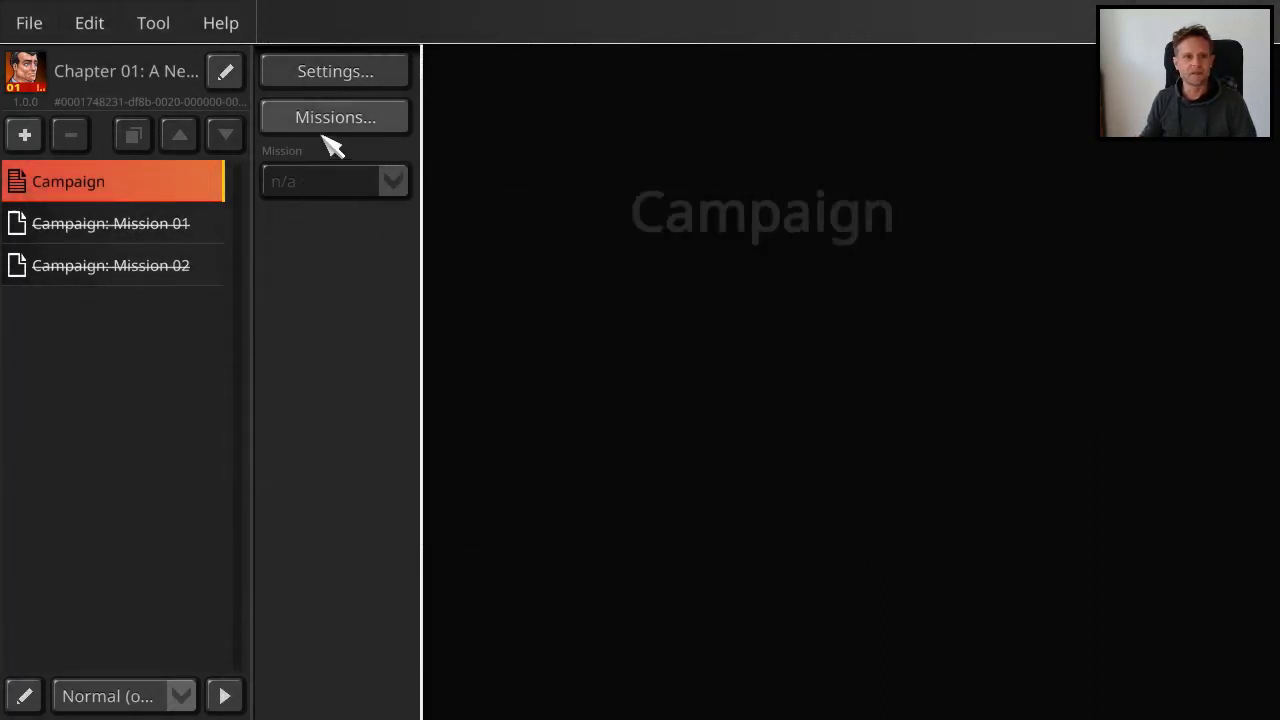
left_click(29, 22)
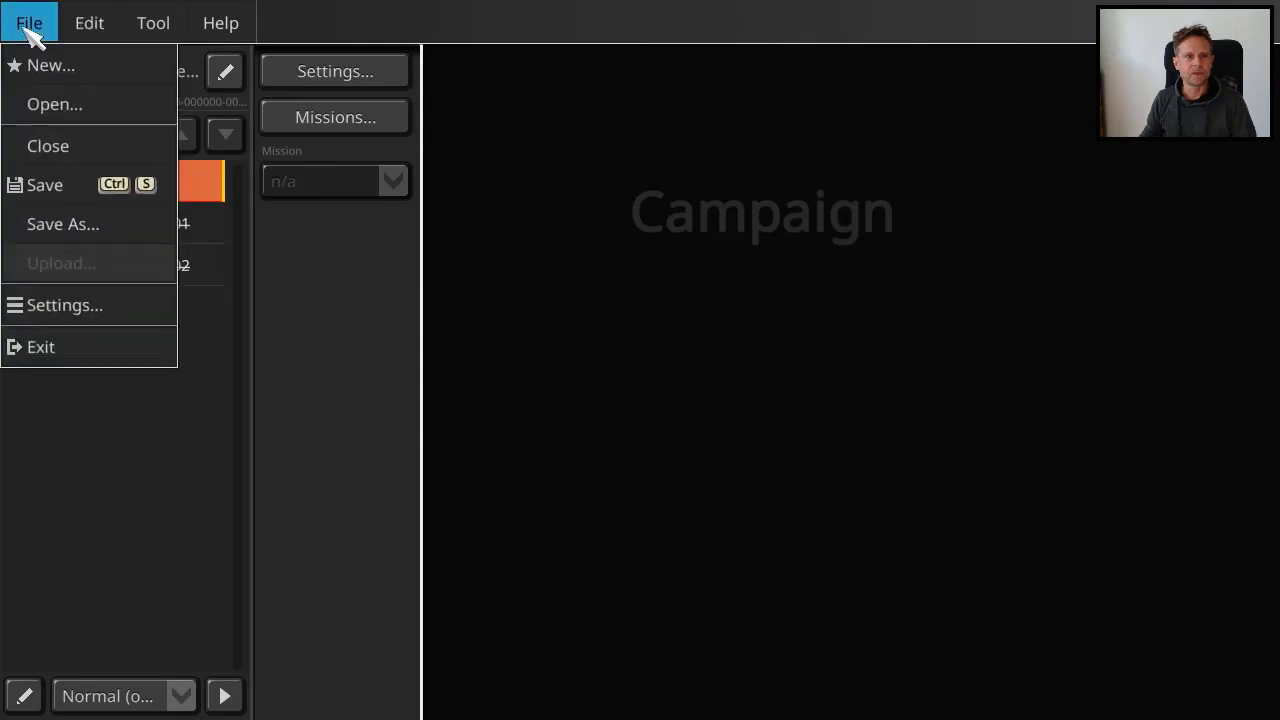
left_click(57, 184)
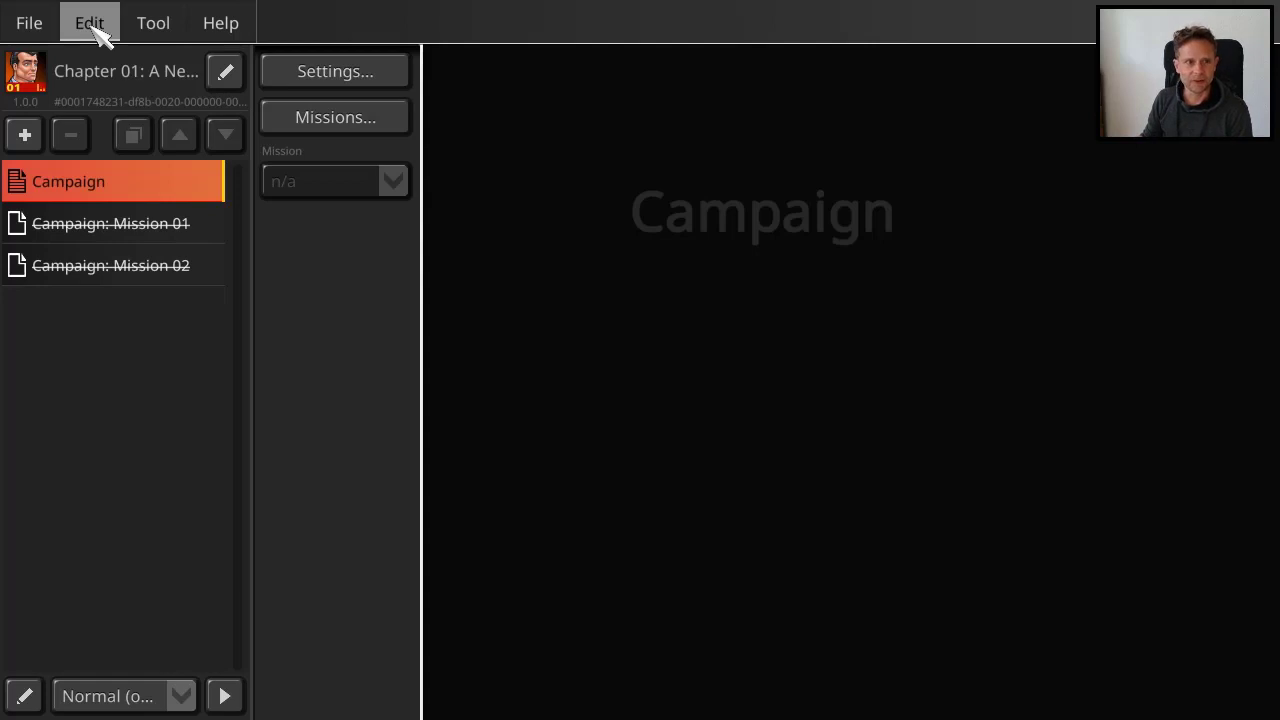
left_click(95, 24)
Step: In Edit > Campaign > Series..., choose sequel EC: Chapter 02, no prequel, and apply
mouse_move(118, 112)
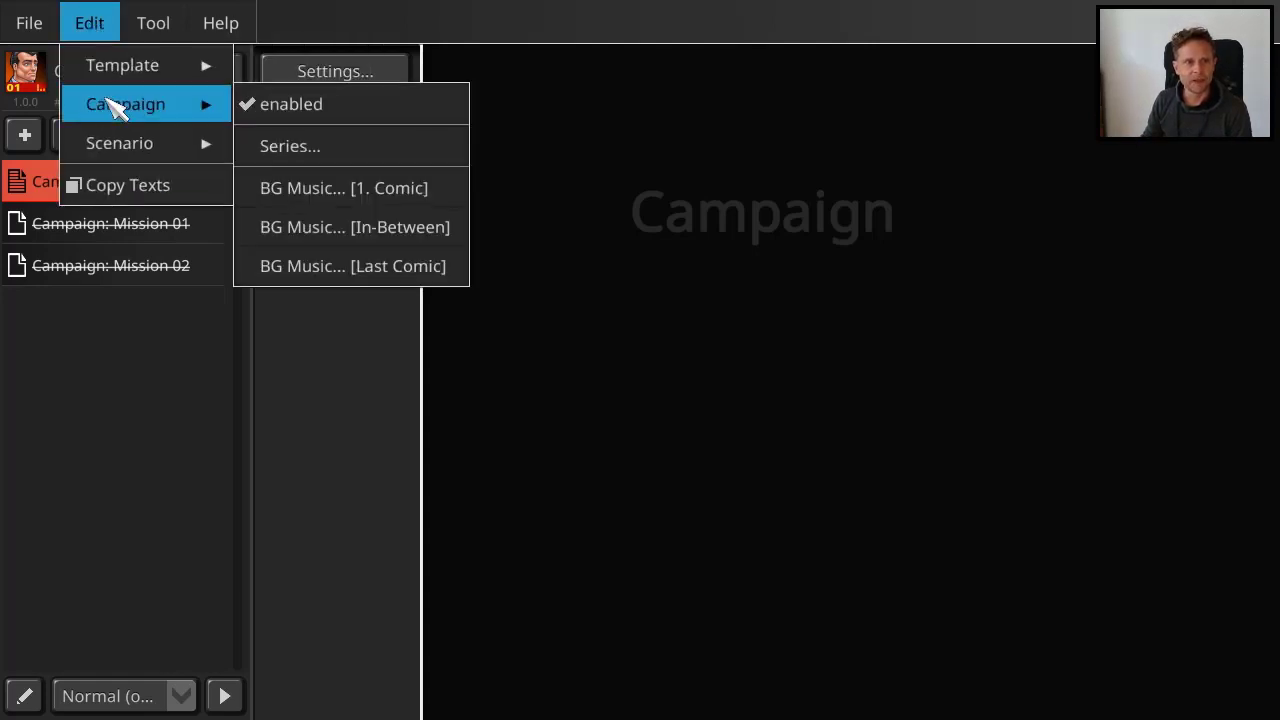
left_click(285, 146)
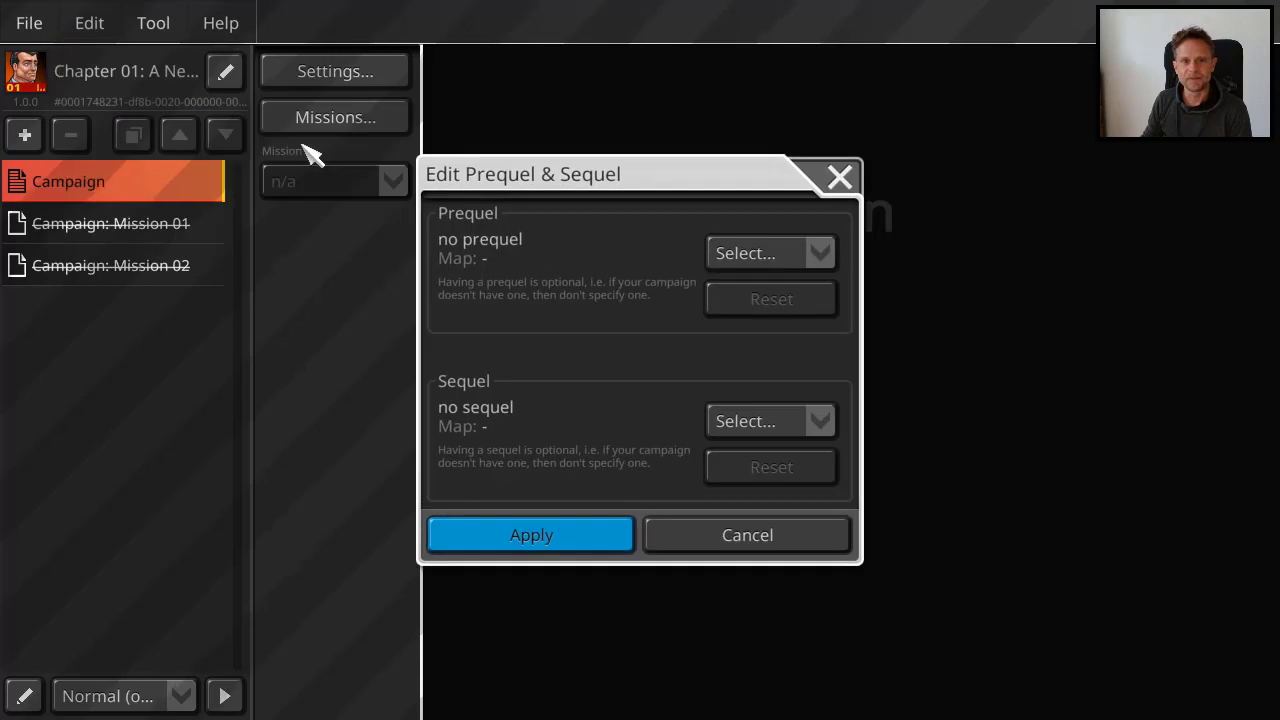
left_click(758, 257)
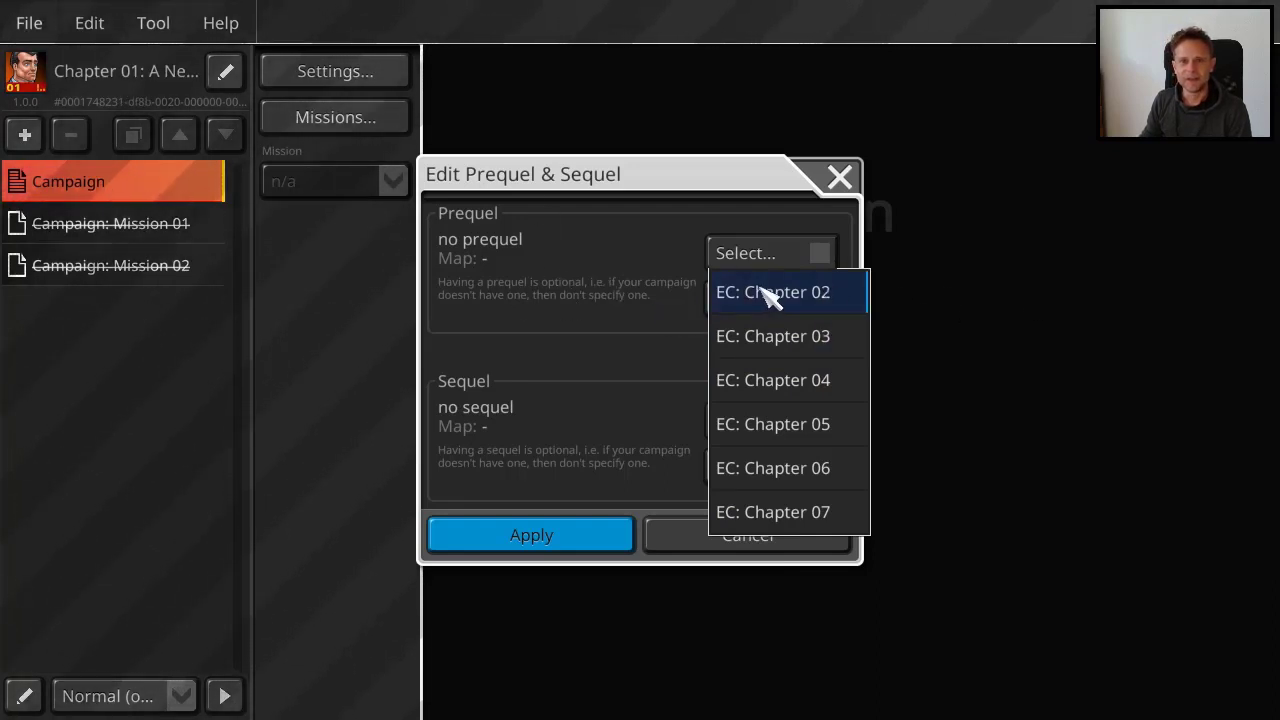
left_click(645, 290)
left_click(765, 423)
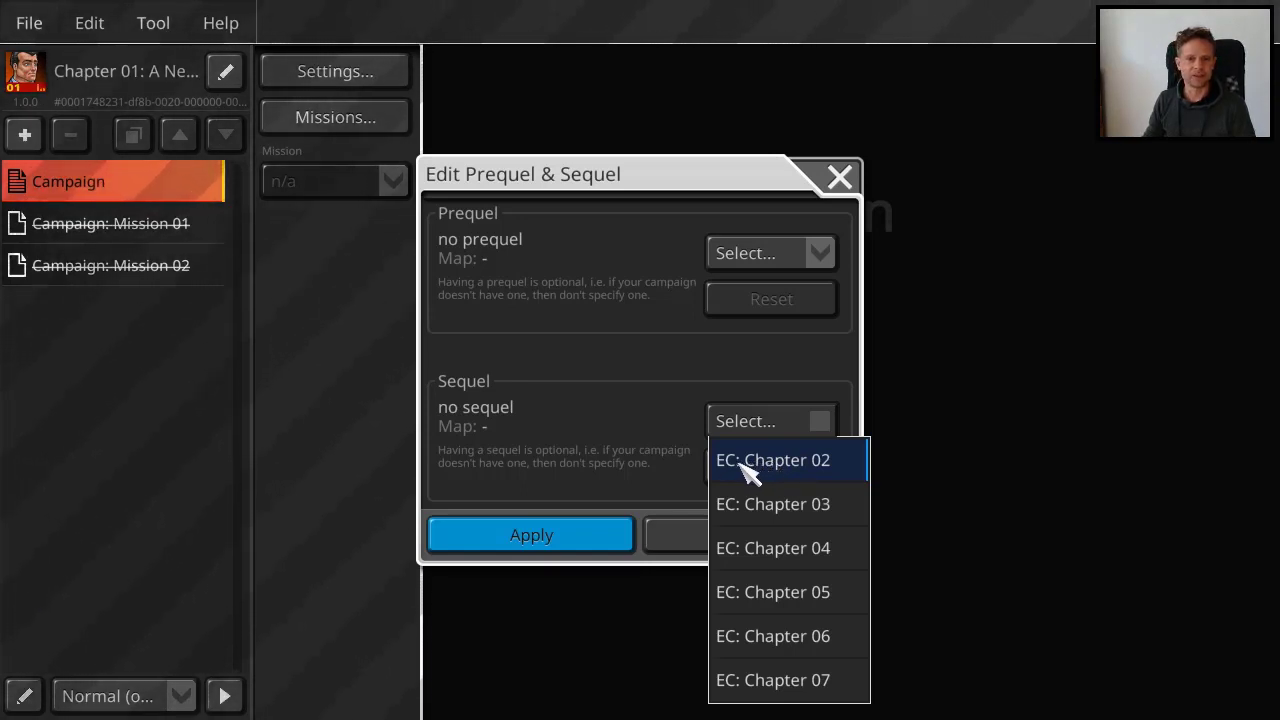
left_click(750, 465)
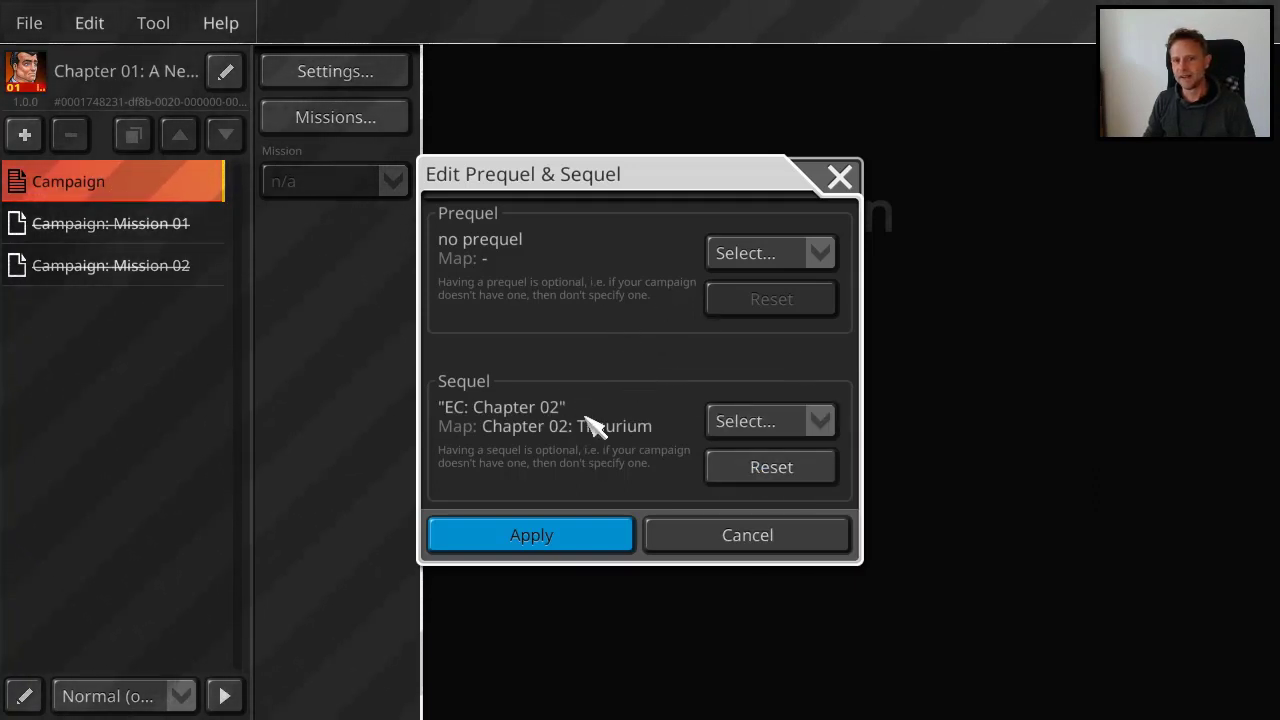
left_click(752, 253)
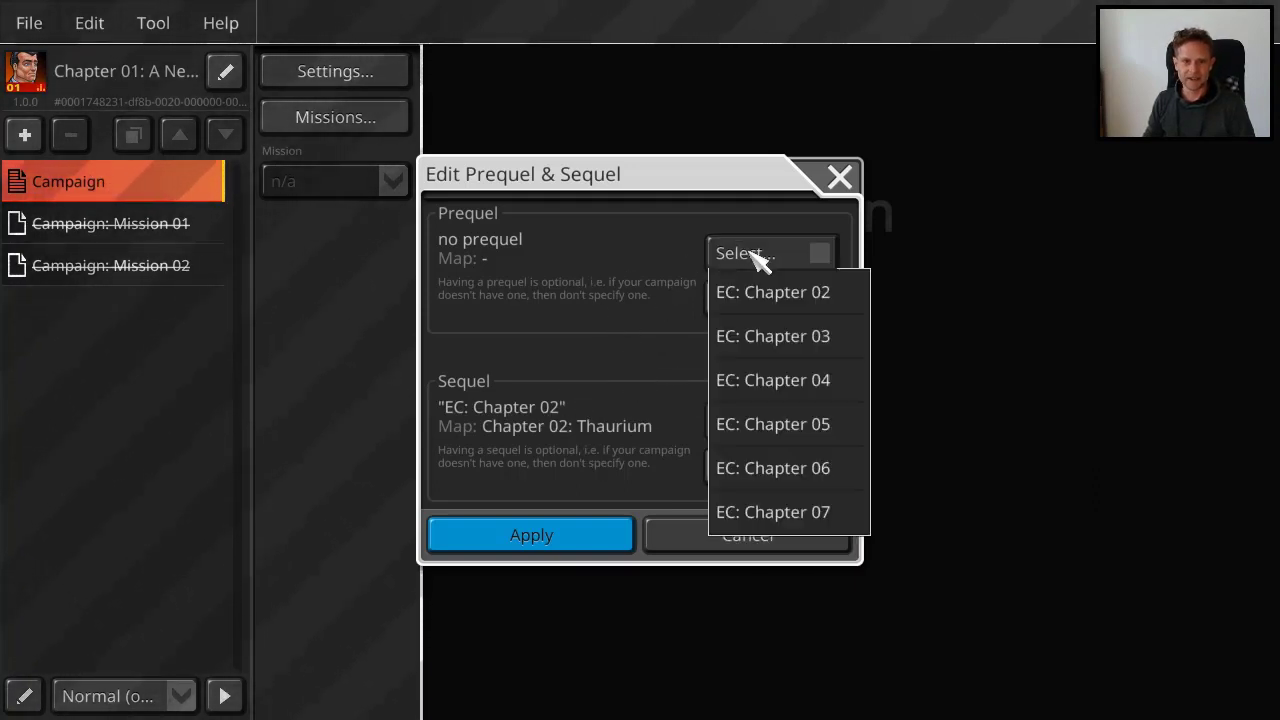
left_click(637, 256)
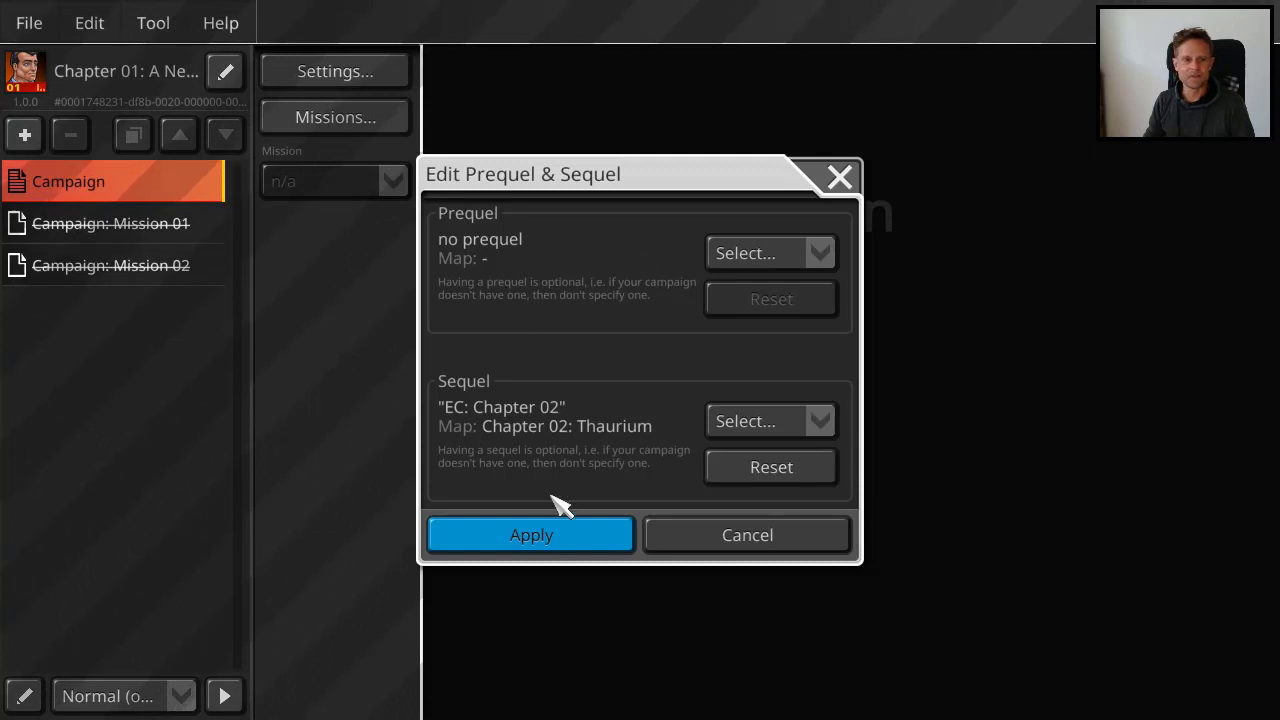
left_click(560, 529)
Step: Save the campaign through File > Save to keep the sequel setting
left_click(30, 22)
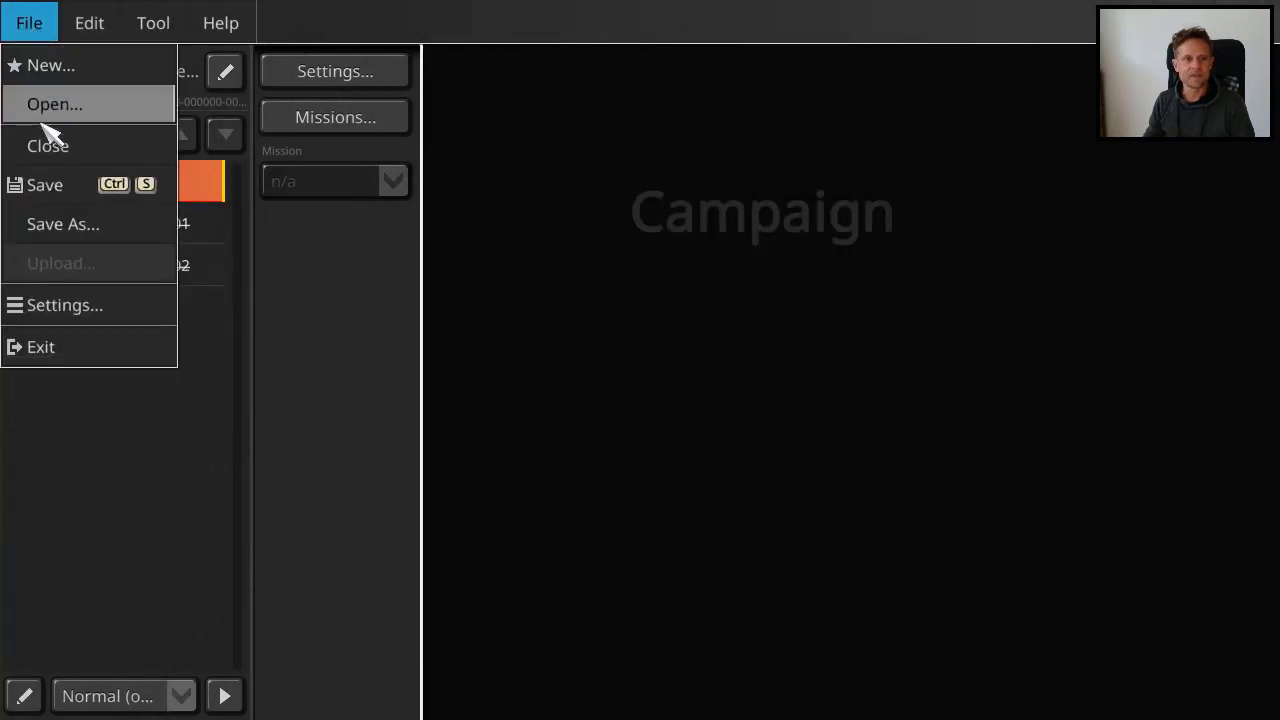
left_click(50, 183)
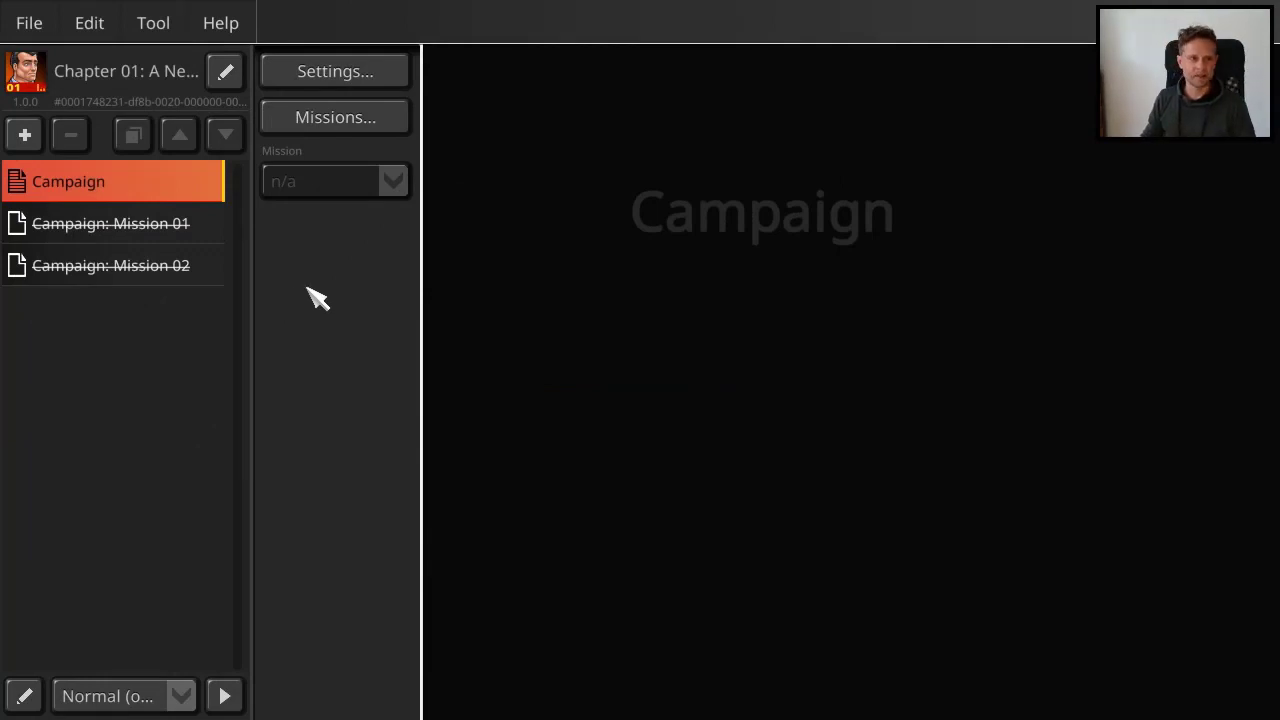
Step: Add mission M01 based on Campaign: Mission 01 with the Unaligned Forces faction
left_click(338, 121)
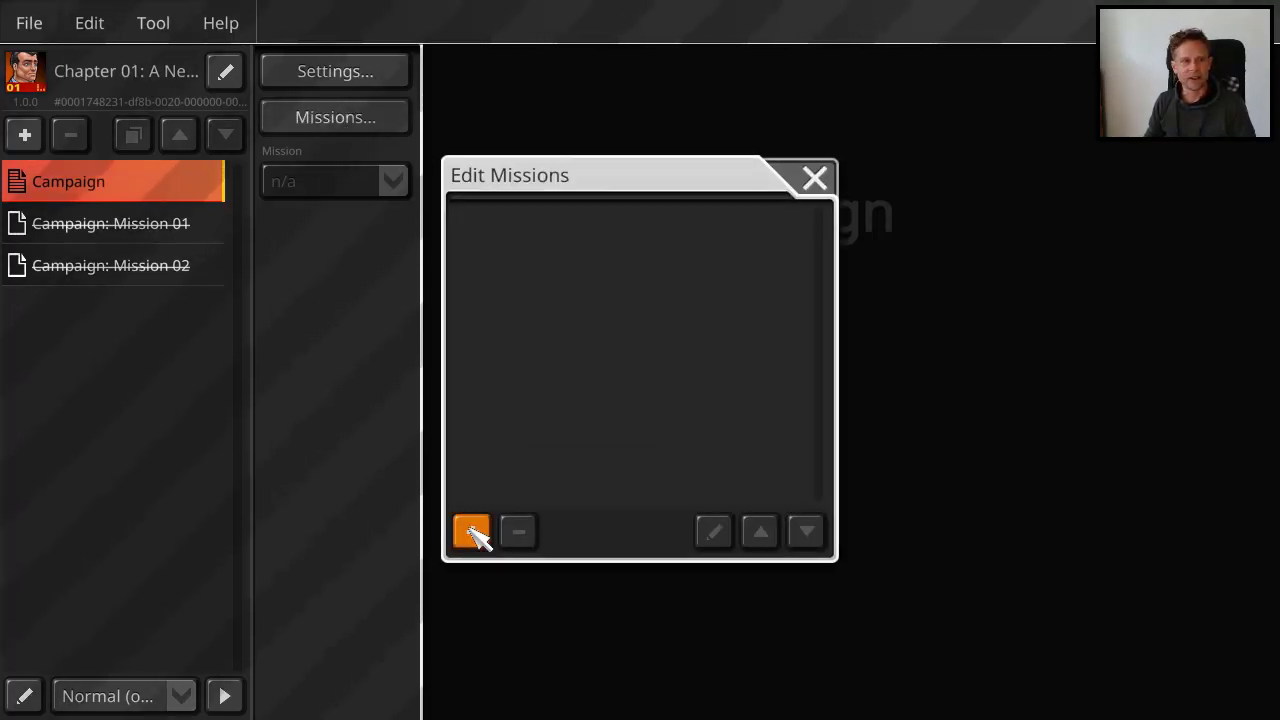
left_click(476, 532)
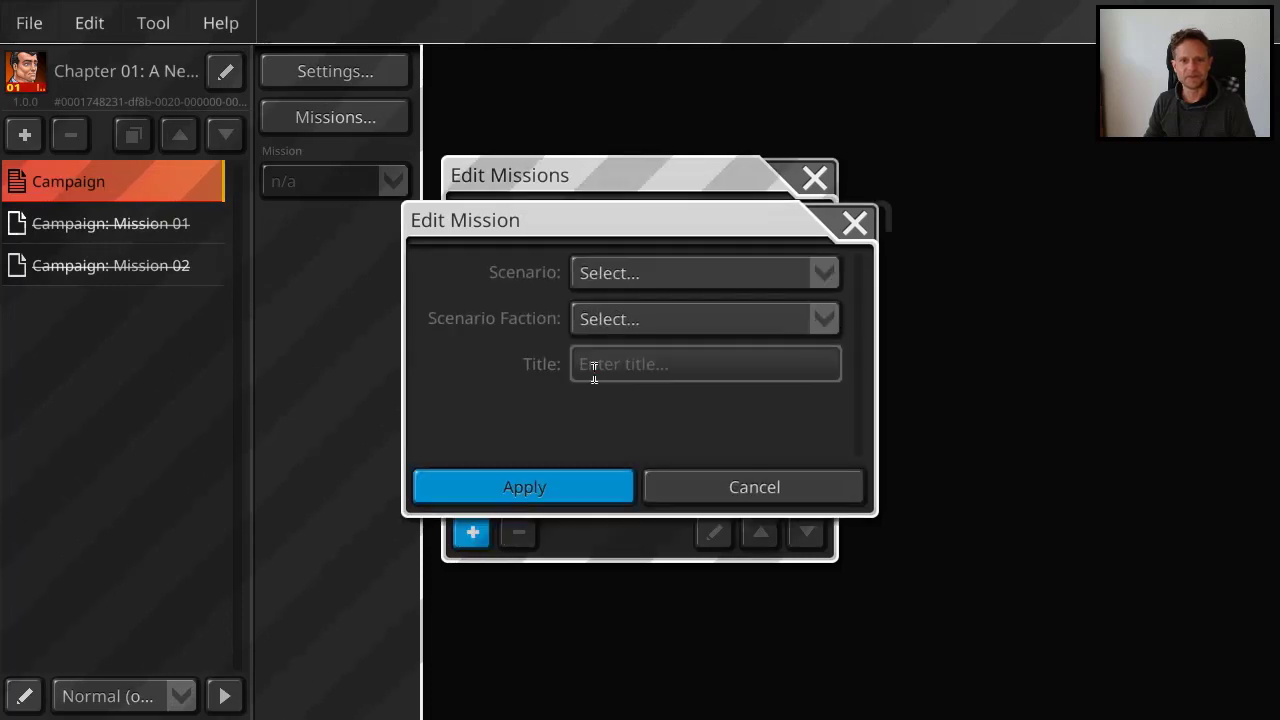
left_click(622, 273)
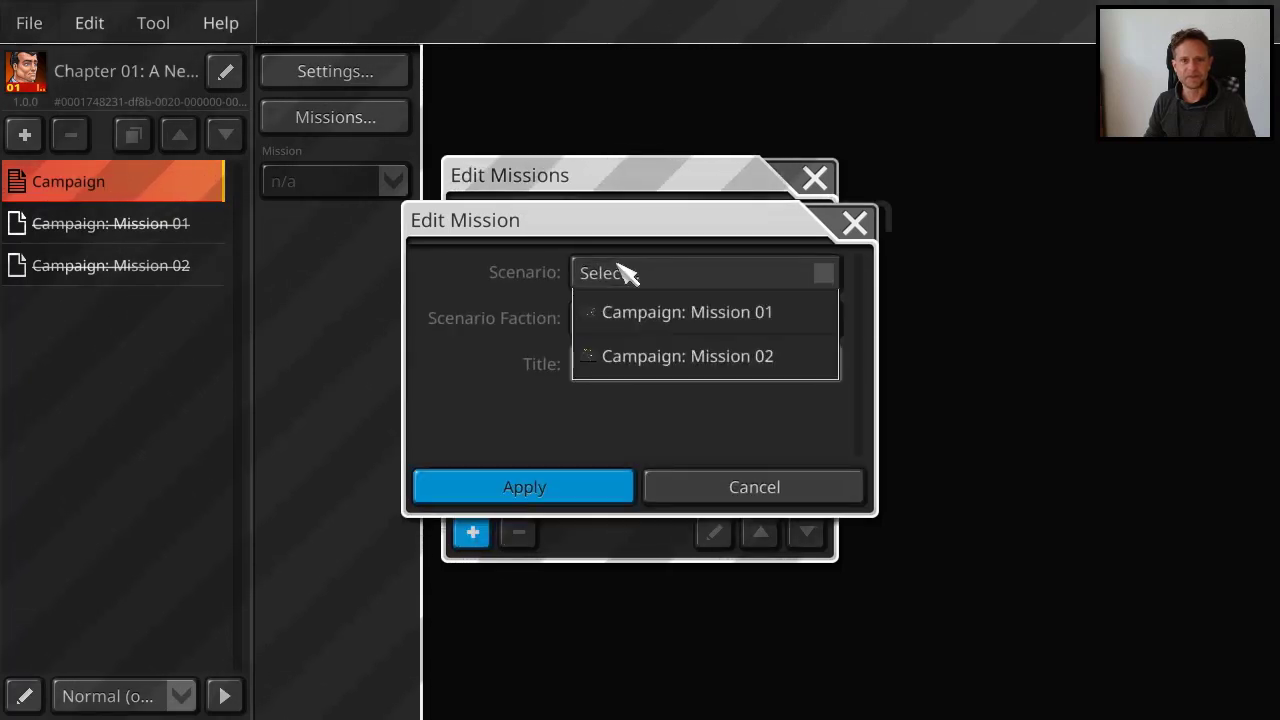
left_click(650, 318)
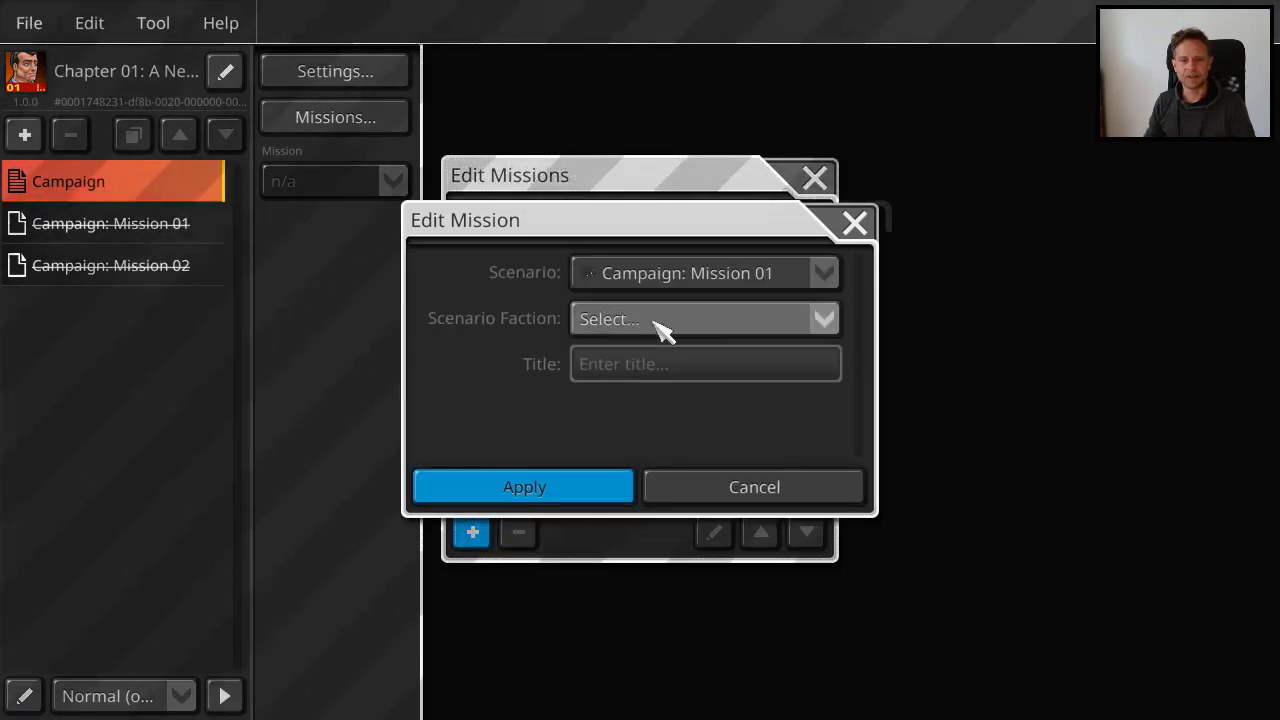
left_click(660, 326)
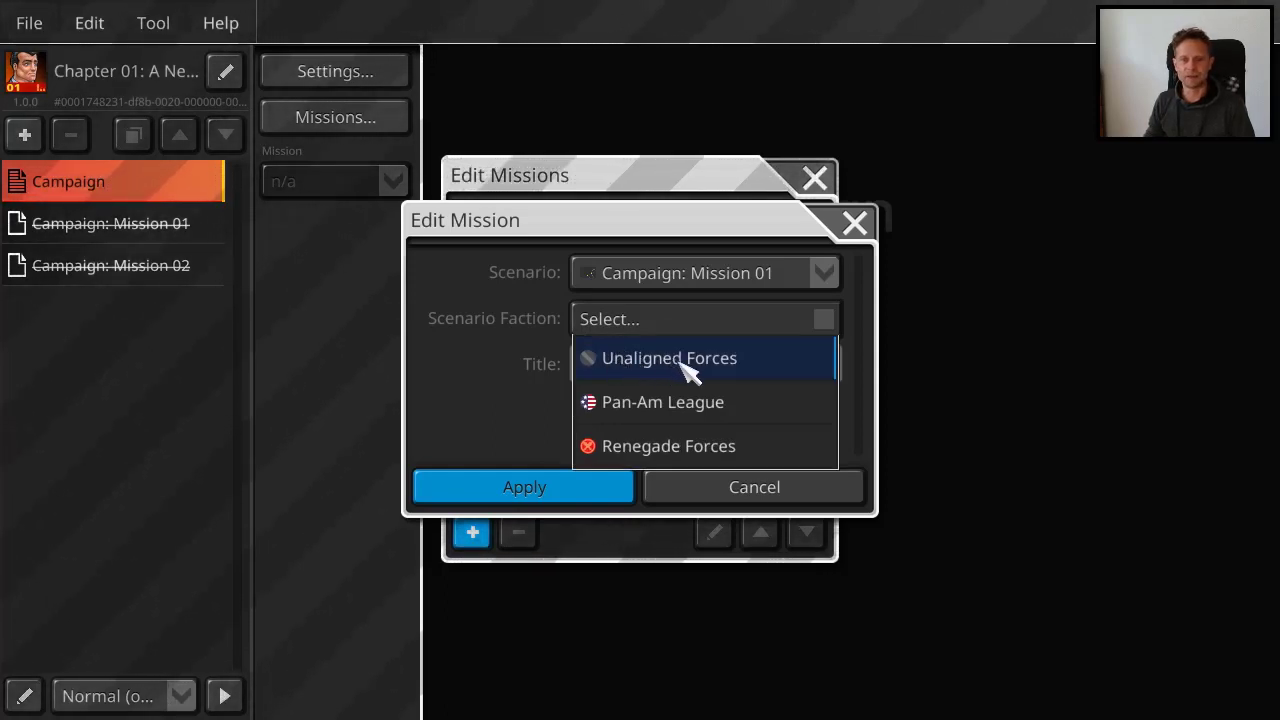
left_click(680, 370)
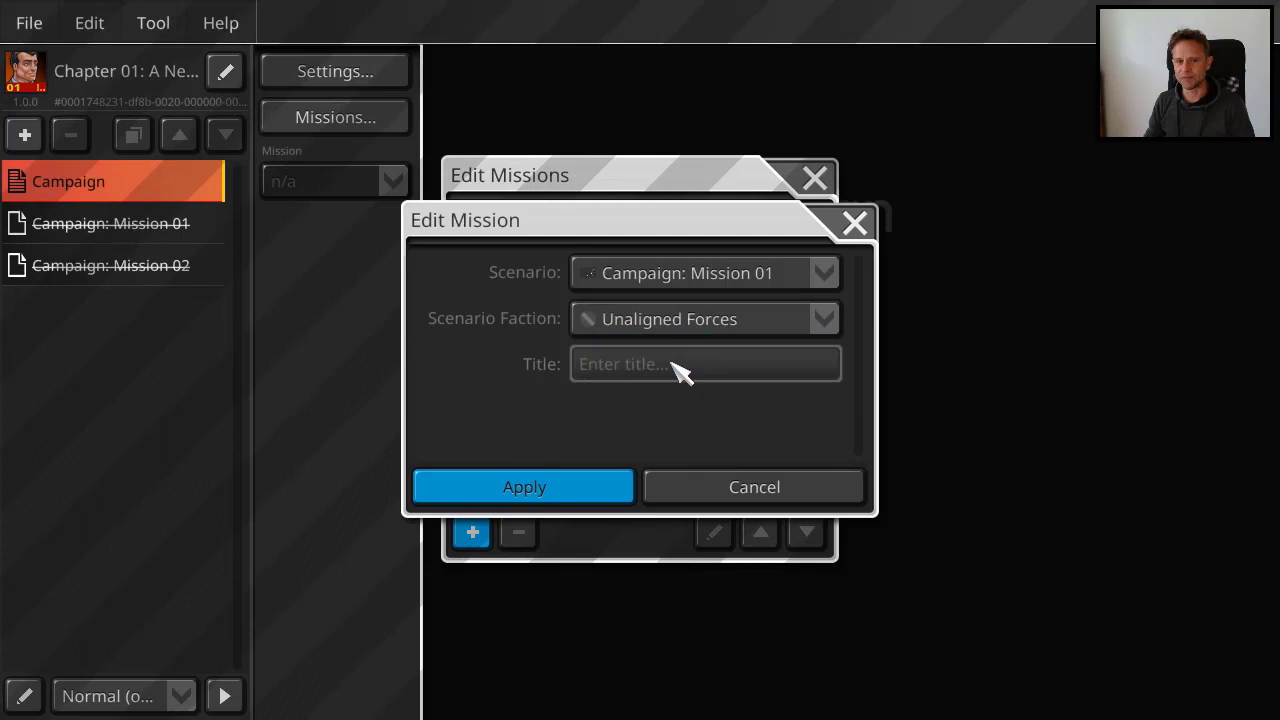
left_click(672, 370)
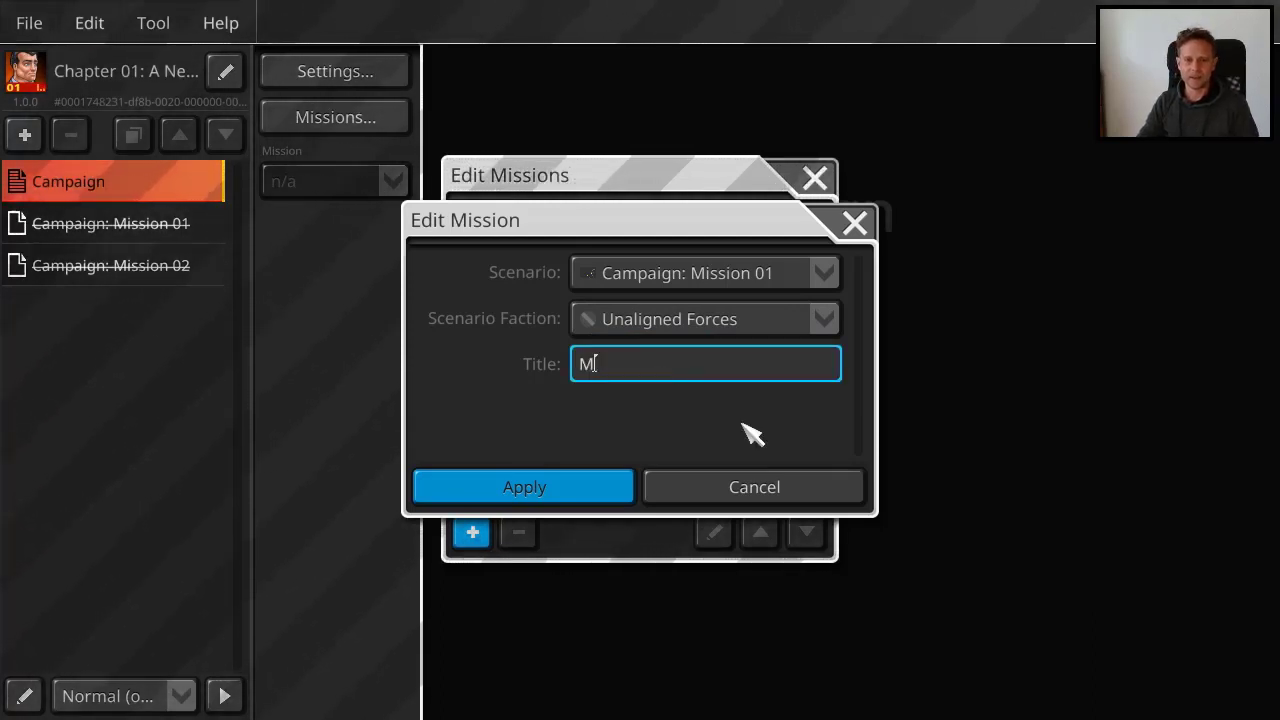
type("M01")
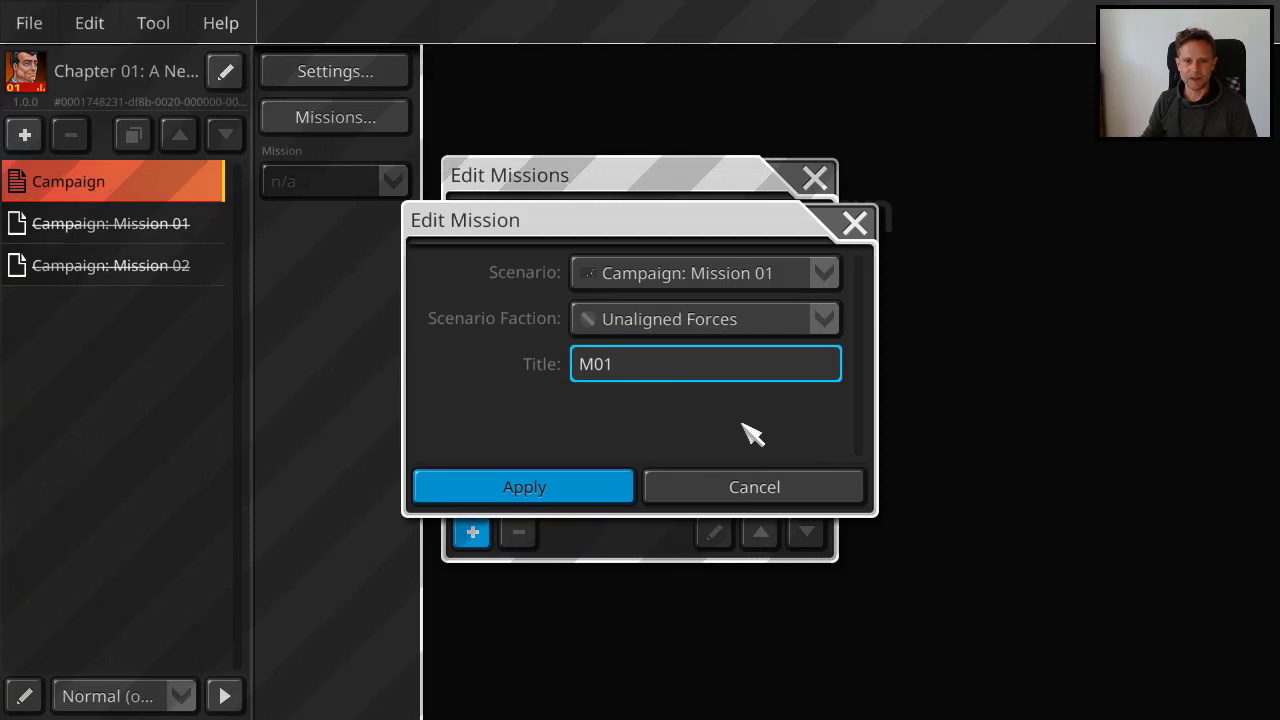
left_click(574, 486)
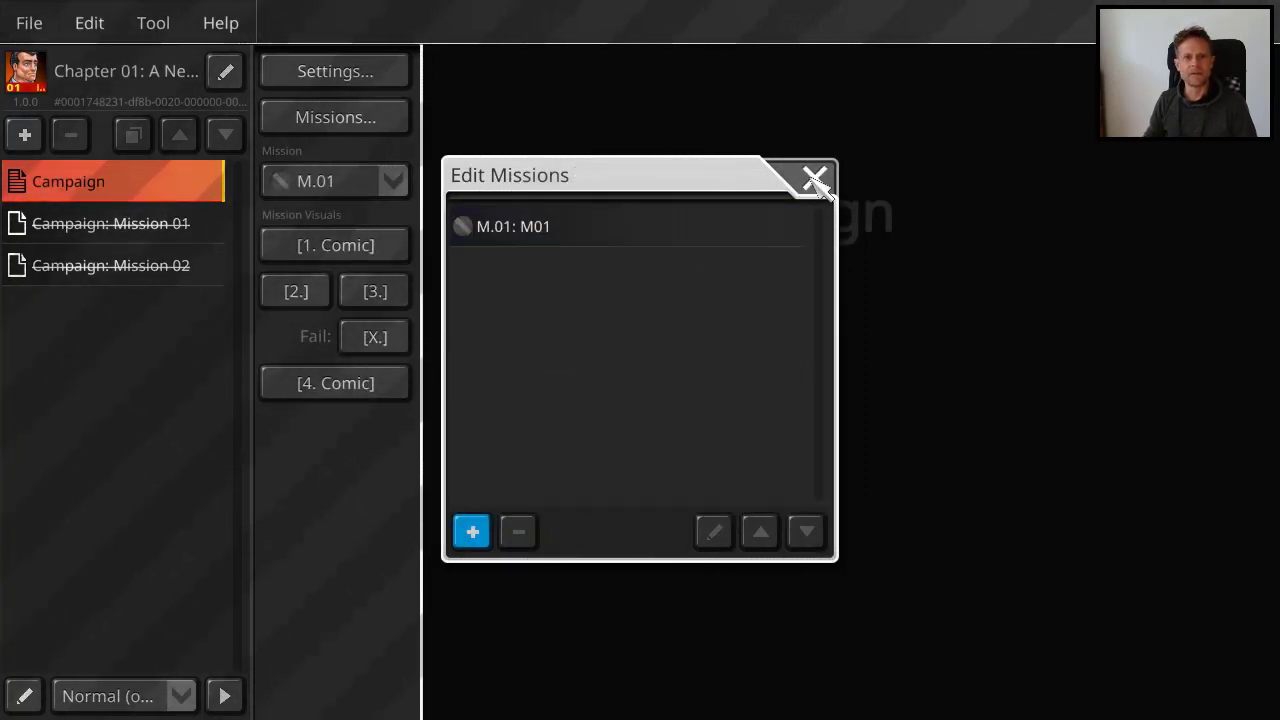
Step: Add mission M02 from Campaign: Mission 02 with Unaligned Forces, then close Edit Missions
left_click(486, 524)
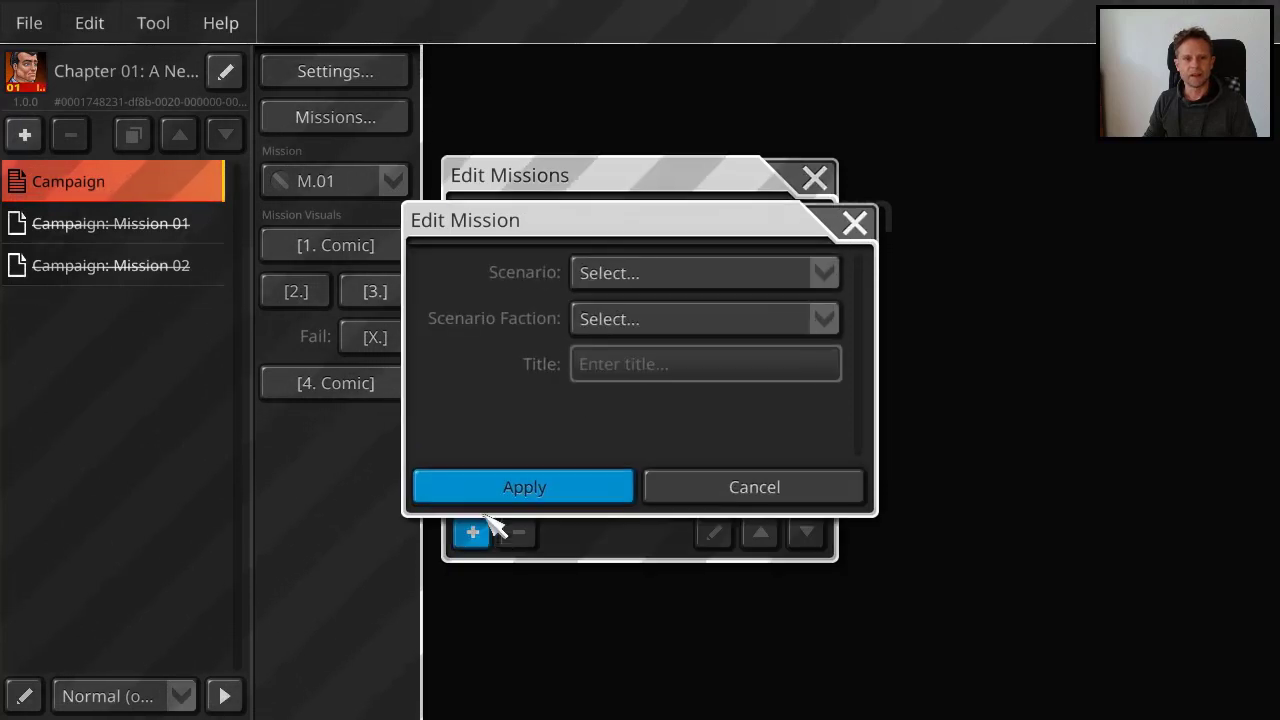
left_click(657, 285)
left_click(665, 315)
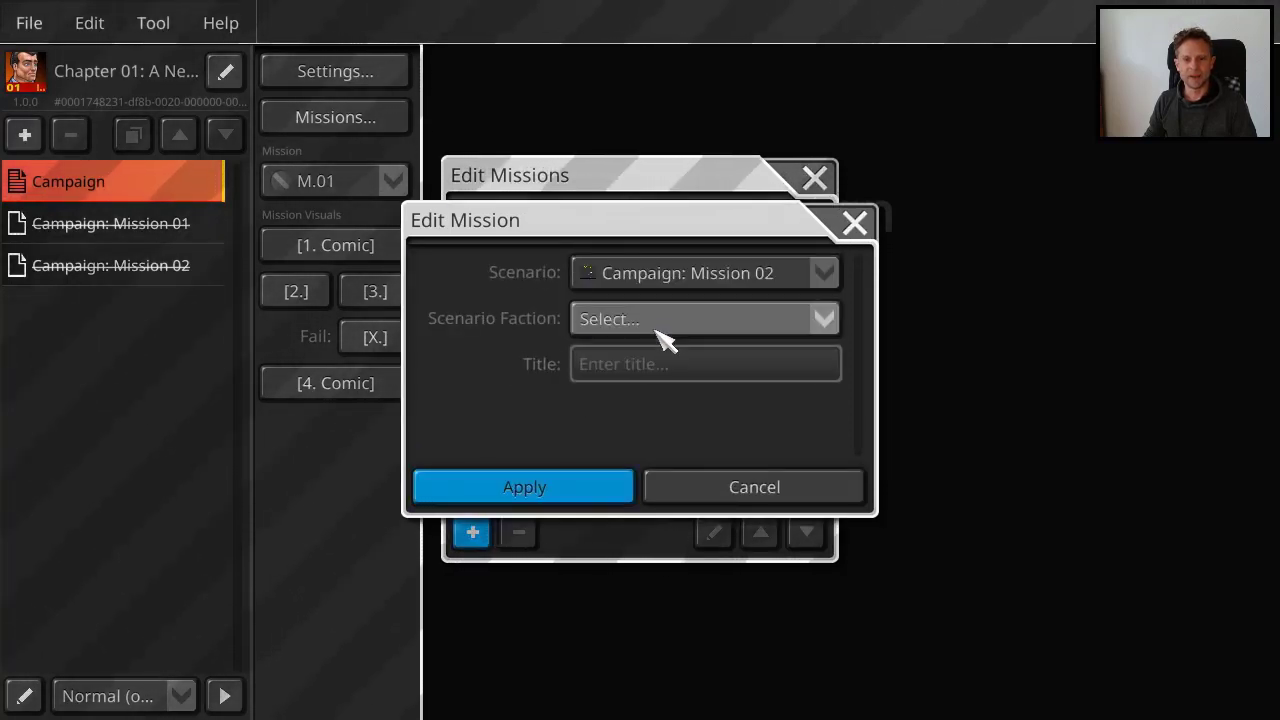
left_click(653, 322)
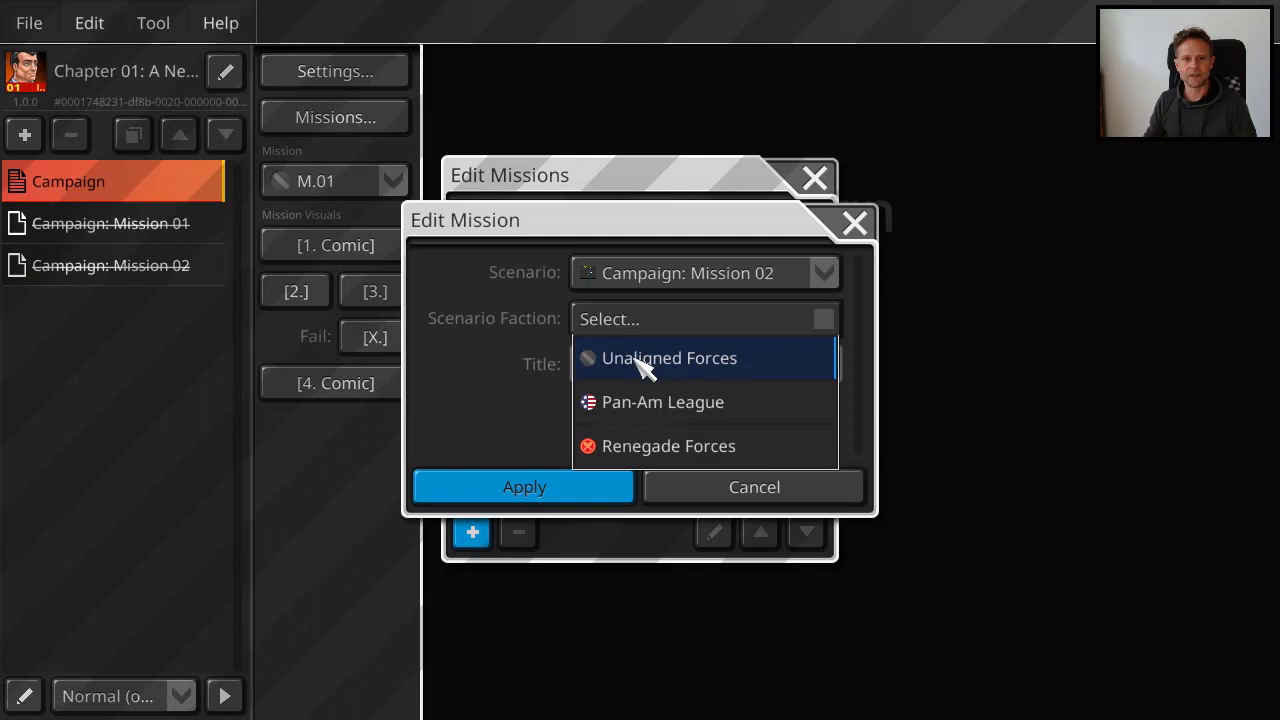
left_click(643, 362)
left_click(649, 364)
type("M02")
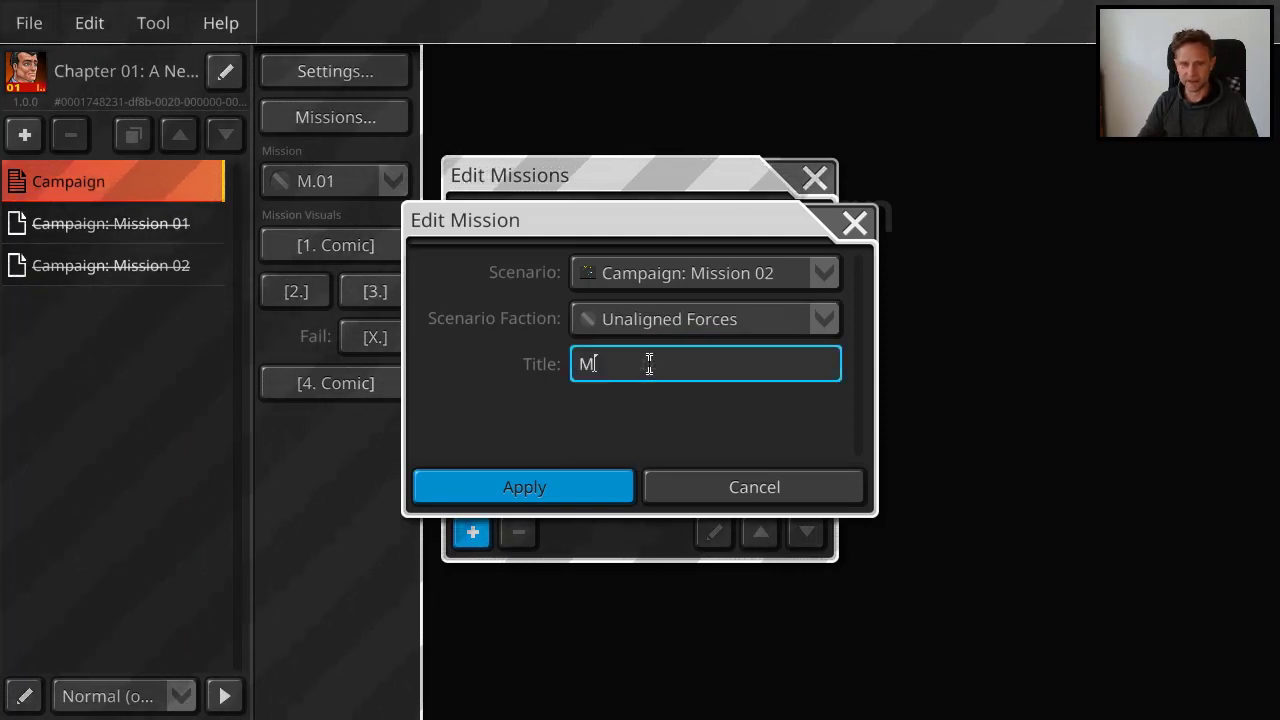
left_click(592, 488)
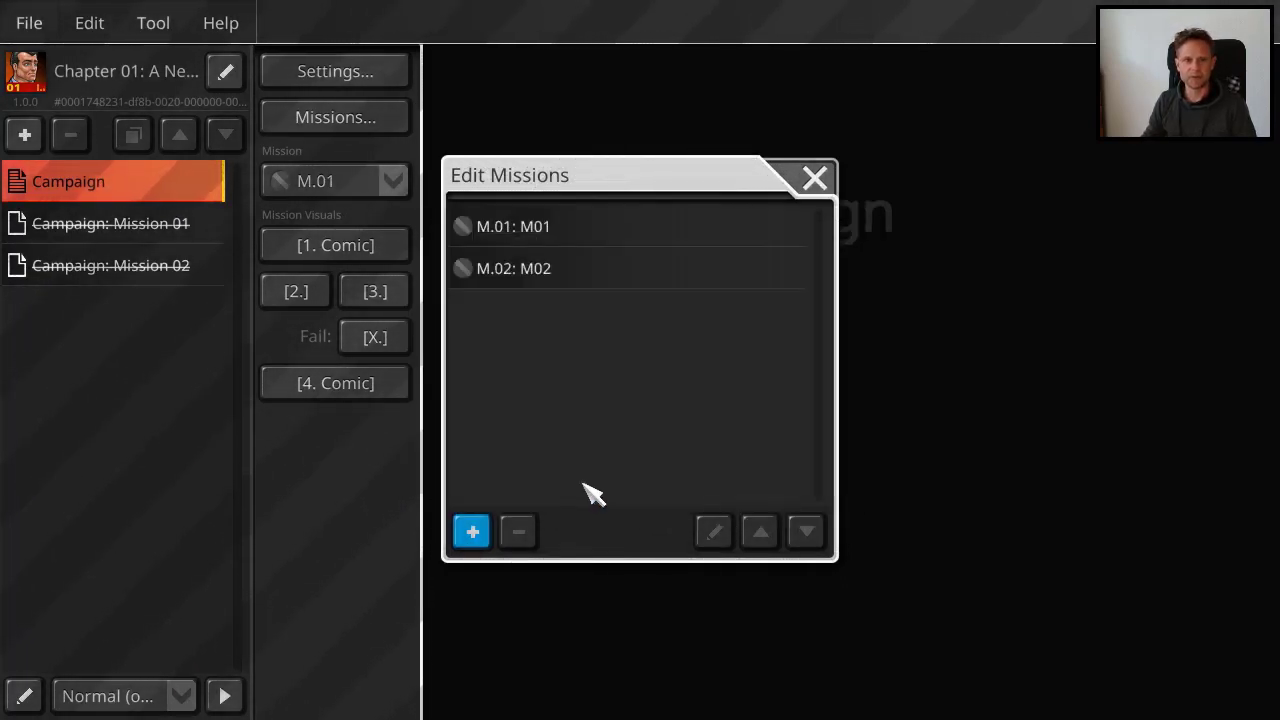
left_click(815, 180)
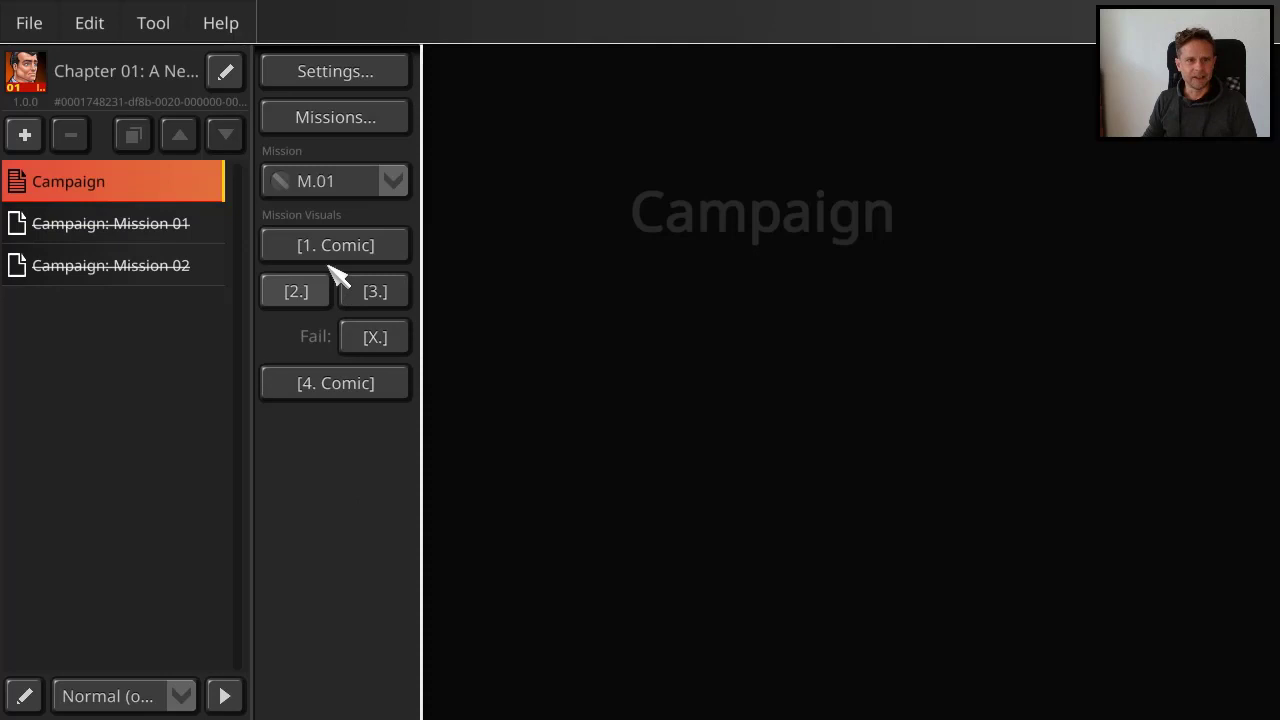
Step: Save the campaign, then launch the Noble 2DFX animator from the Tool menu
left_click(30, 22)
left_click(80, 186)
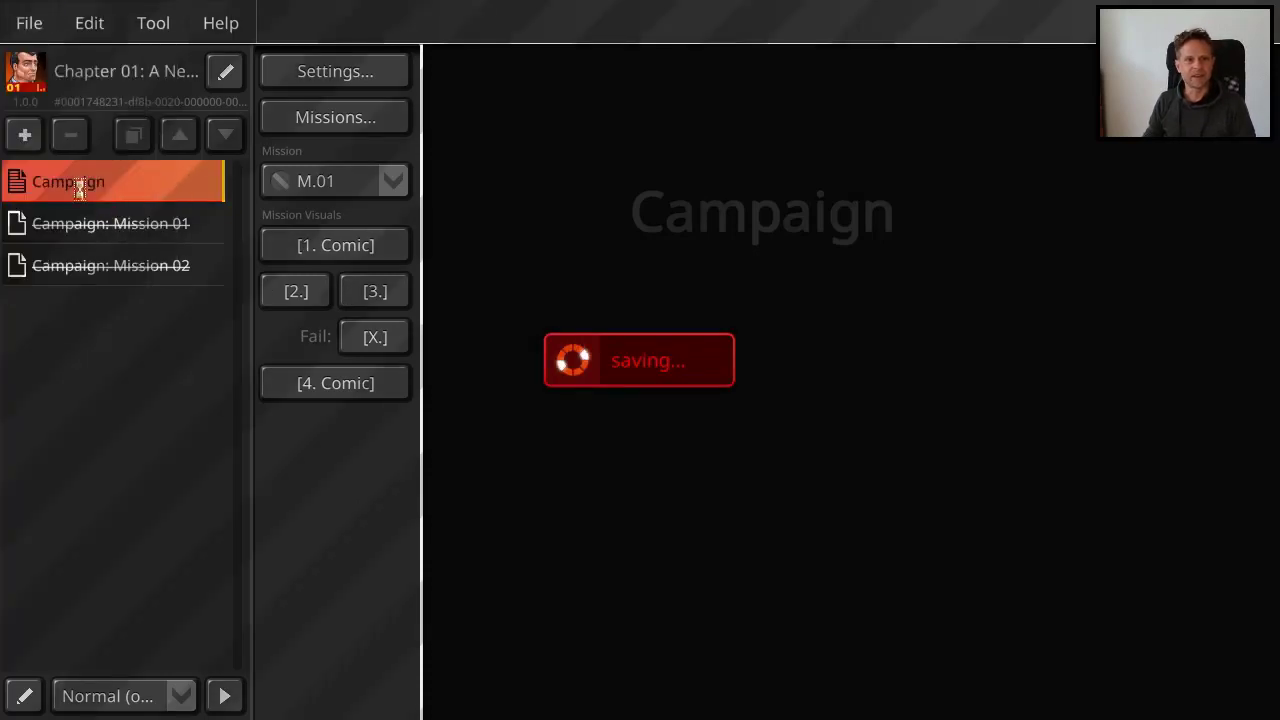
left_click(34, 24)
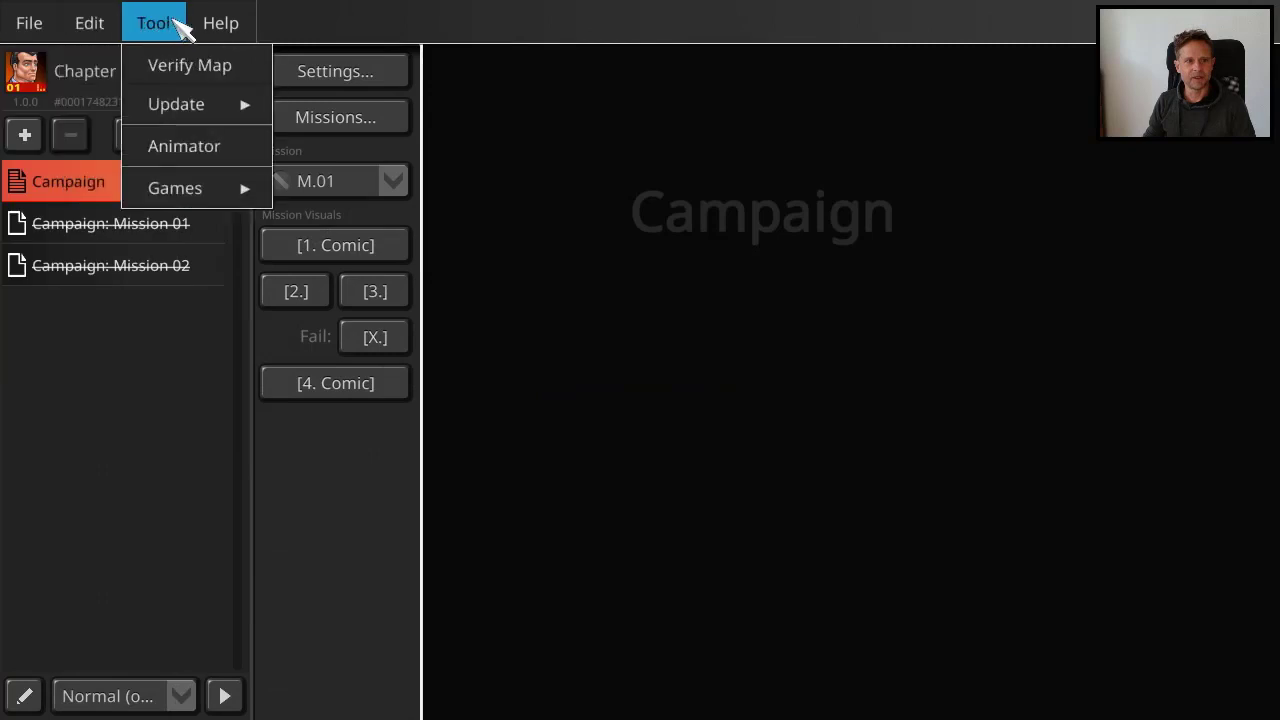
mouse_move(153, 30)
left_click(163, 150)
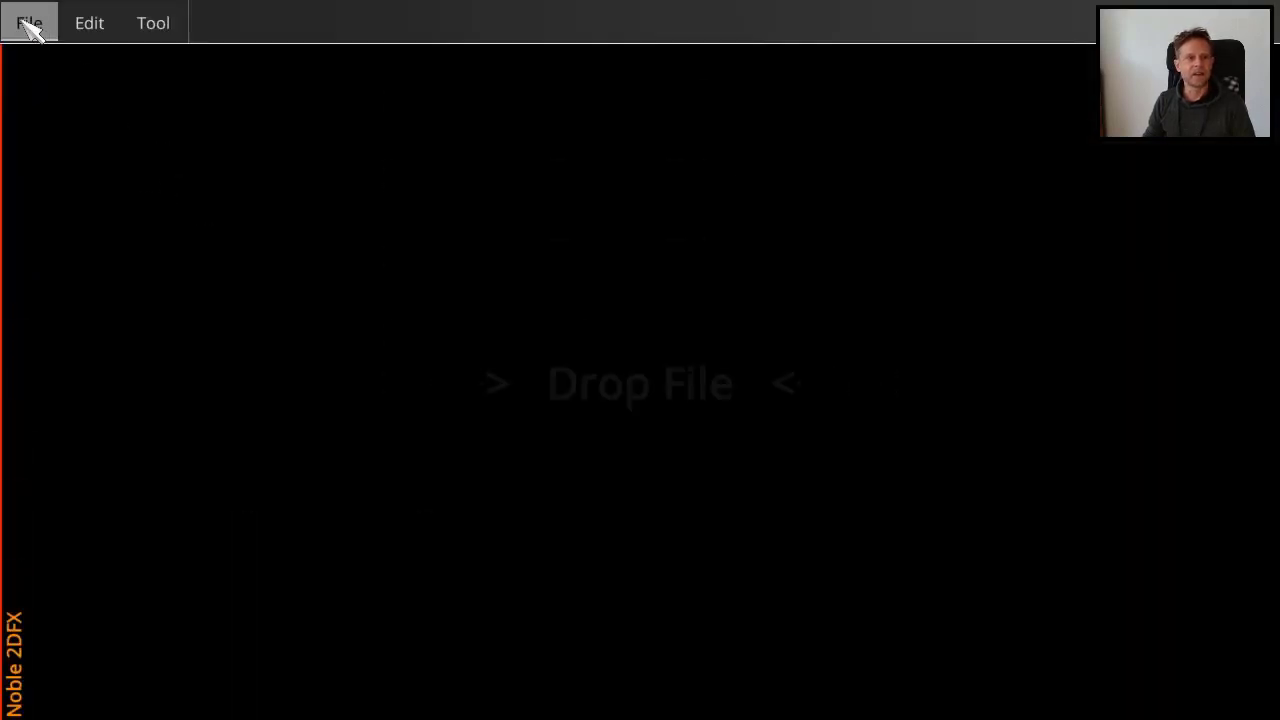
Step: Create a new drawable with the default Comic Slide (800×480) format
left_click(28, 24)
left_click(50, 66)
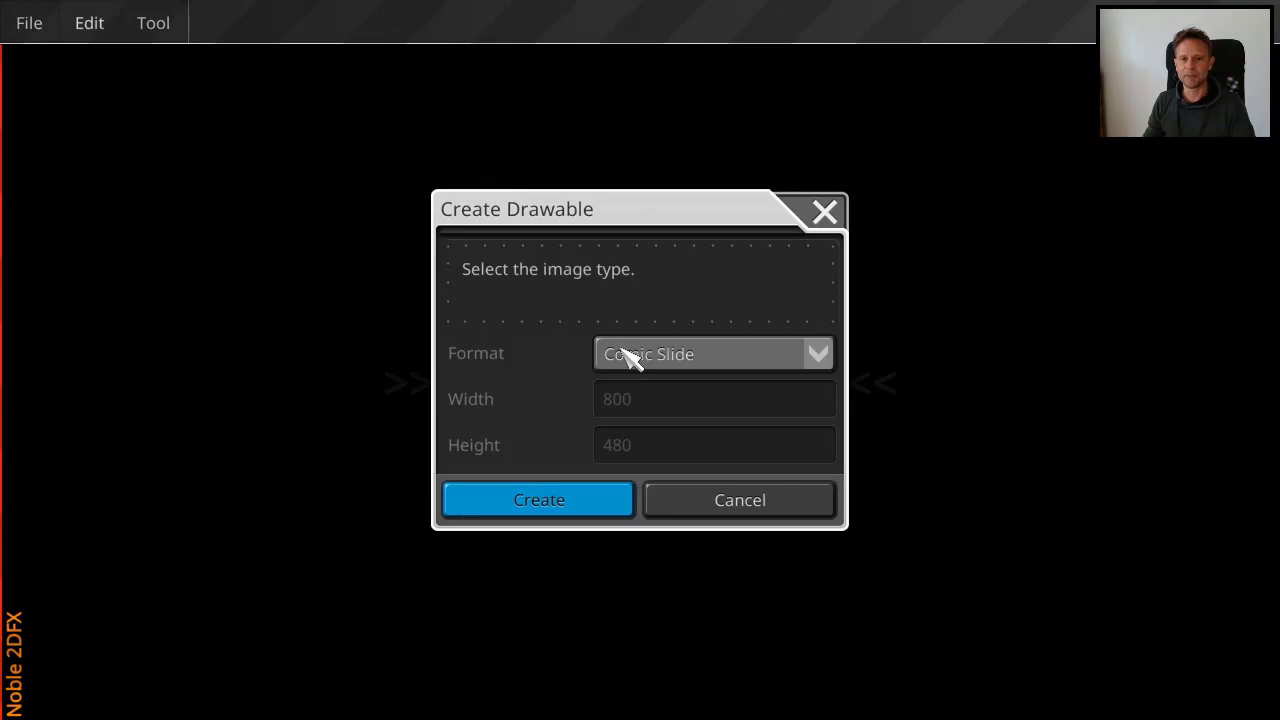
left_click(548, 508)
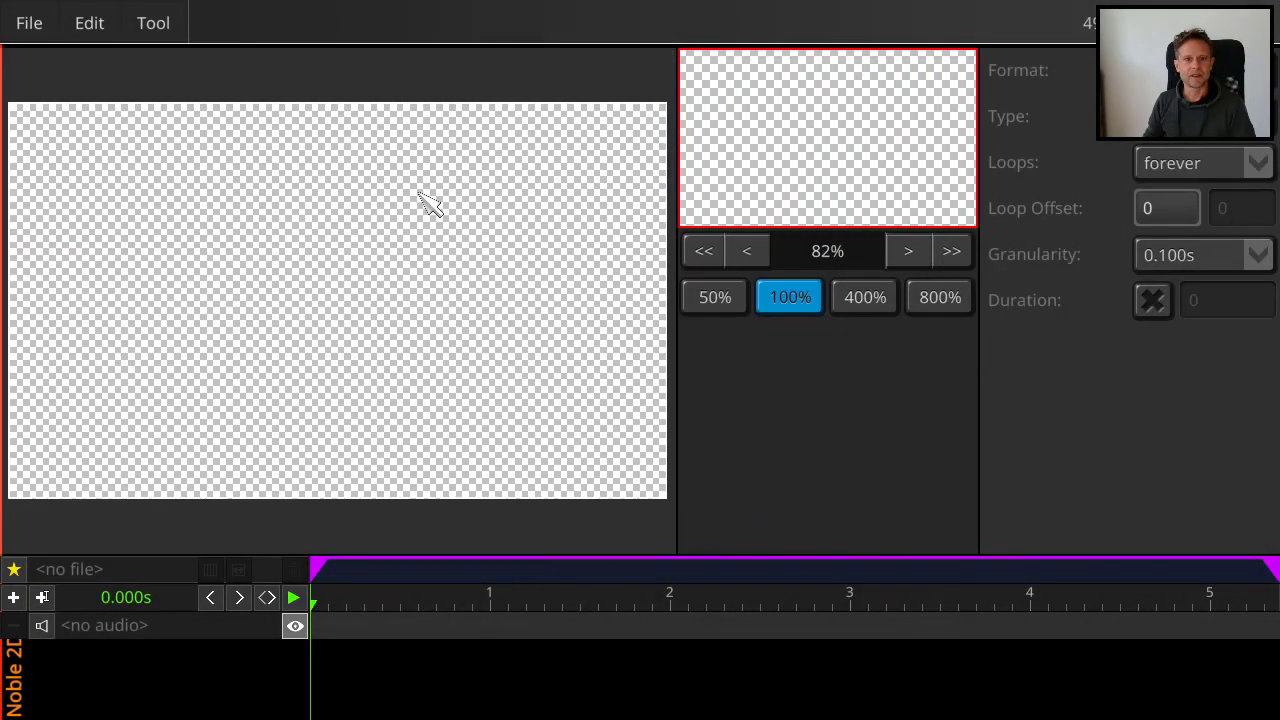
Step: Open Frame_1.06.work and play it to check the ALERT! captions and speech bubble
left_click(32, 24)
left_click(80, 106)
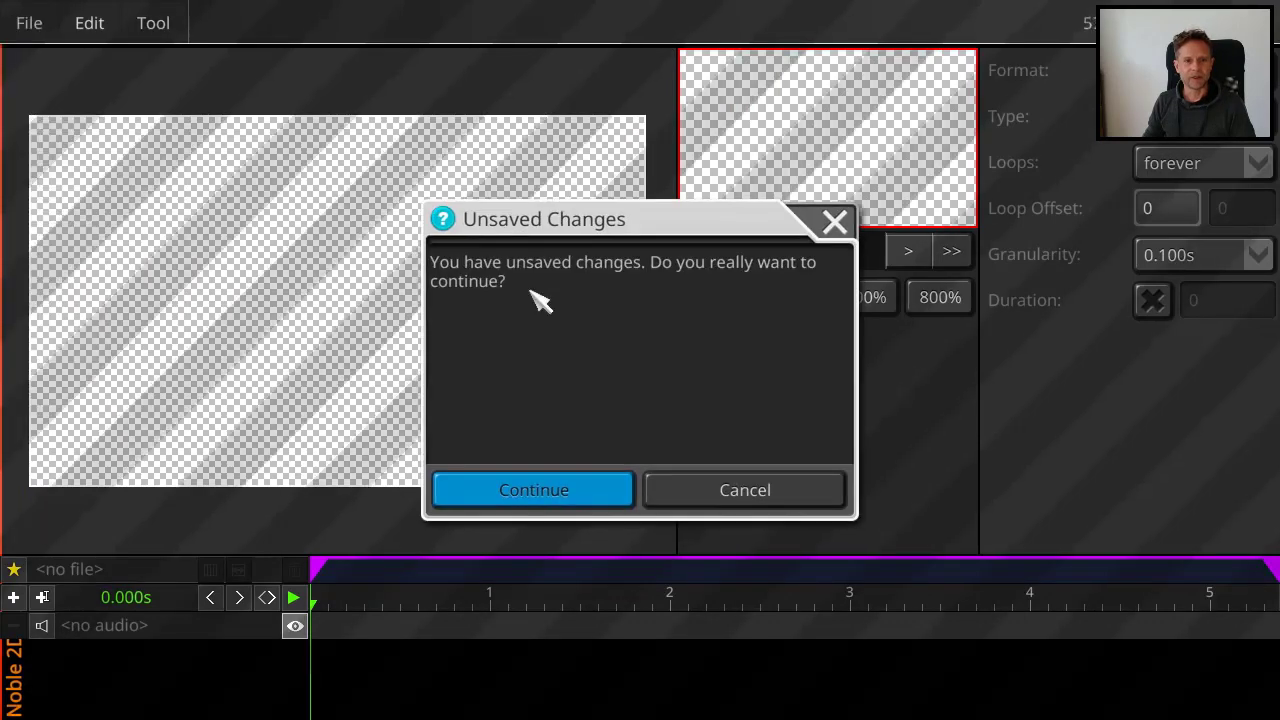
left_click(574, 497)
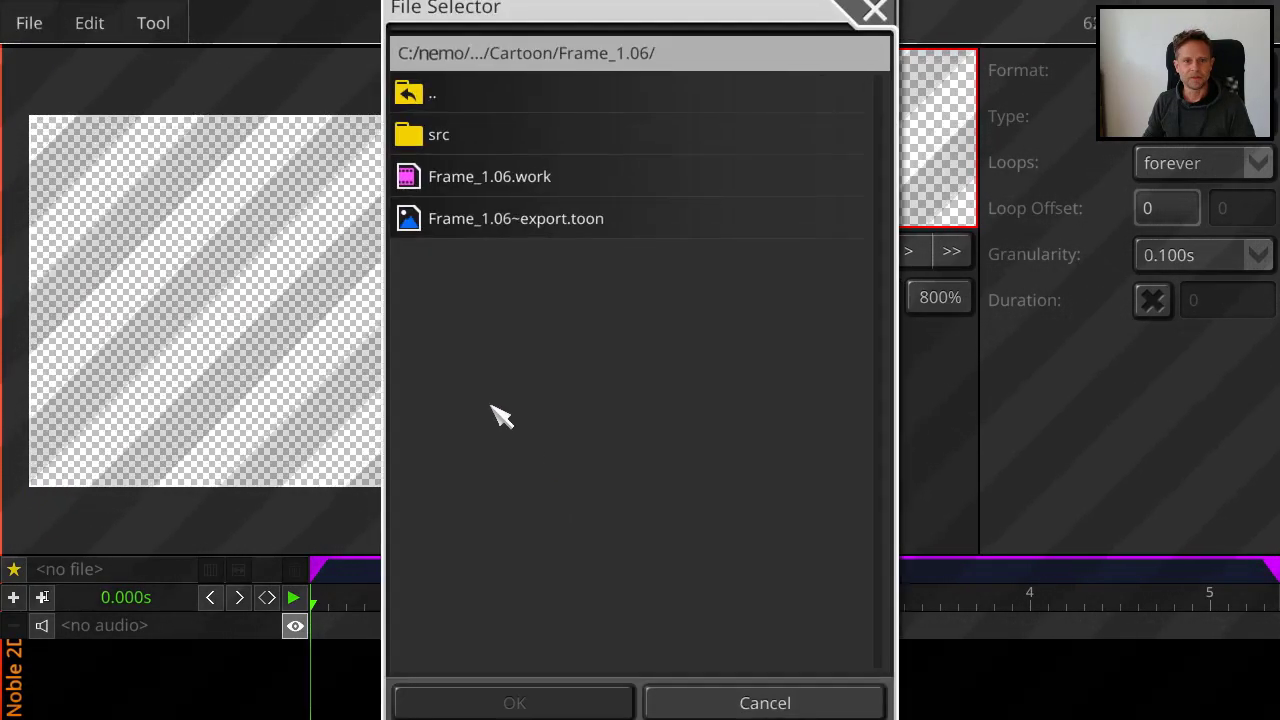
double_click(509, 183)
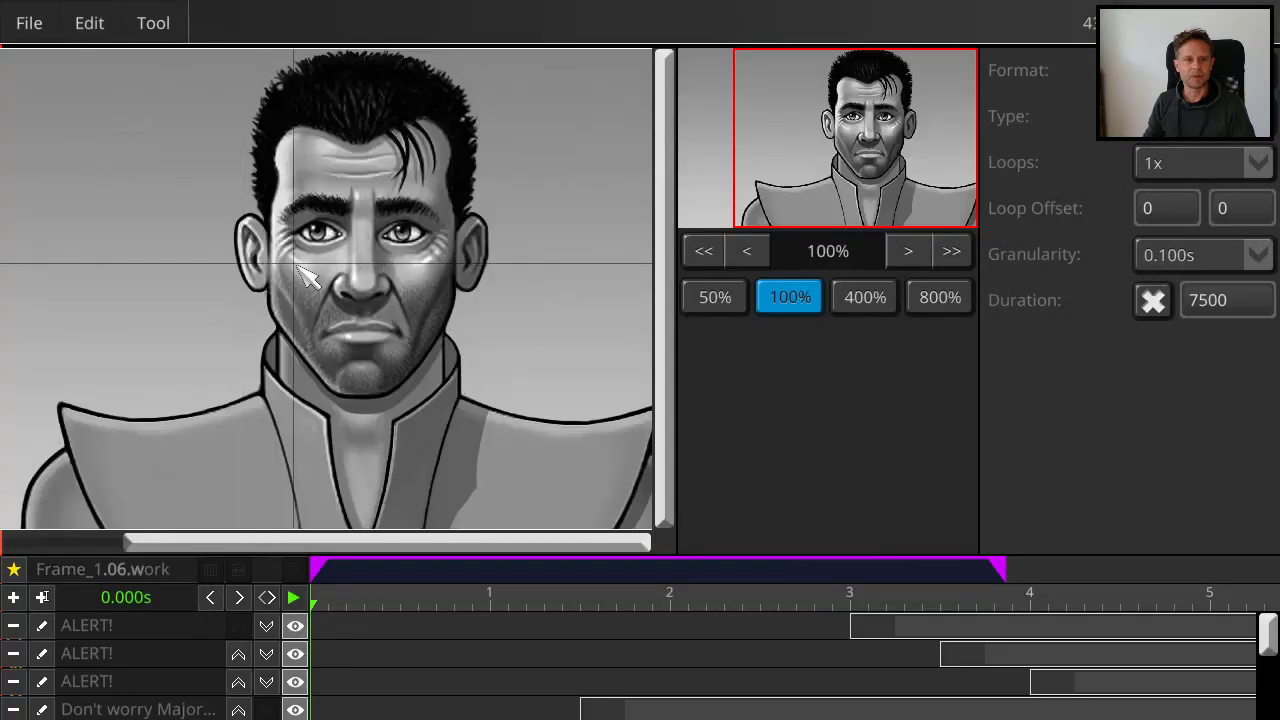
scroll(327, 530, "down", 3)
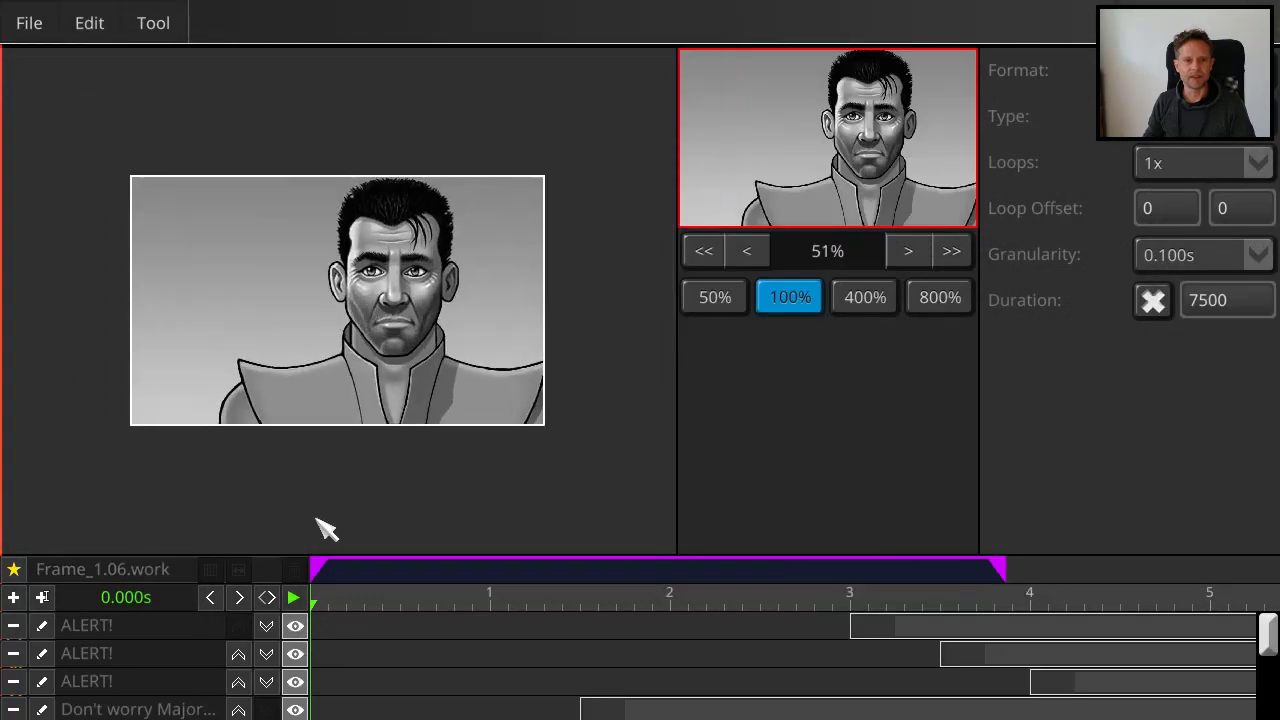
left_click(293, 597)
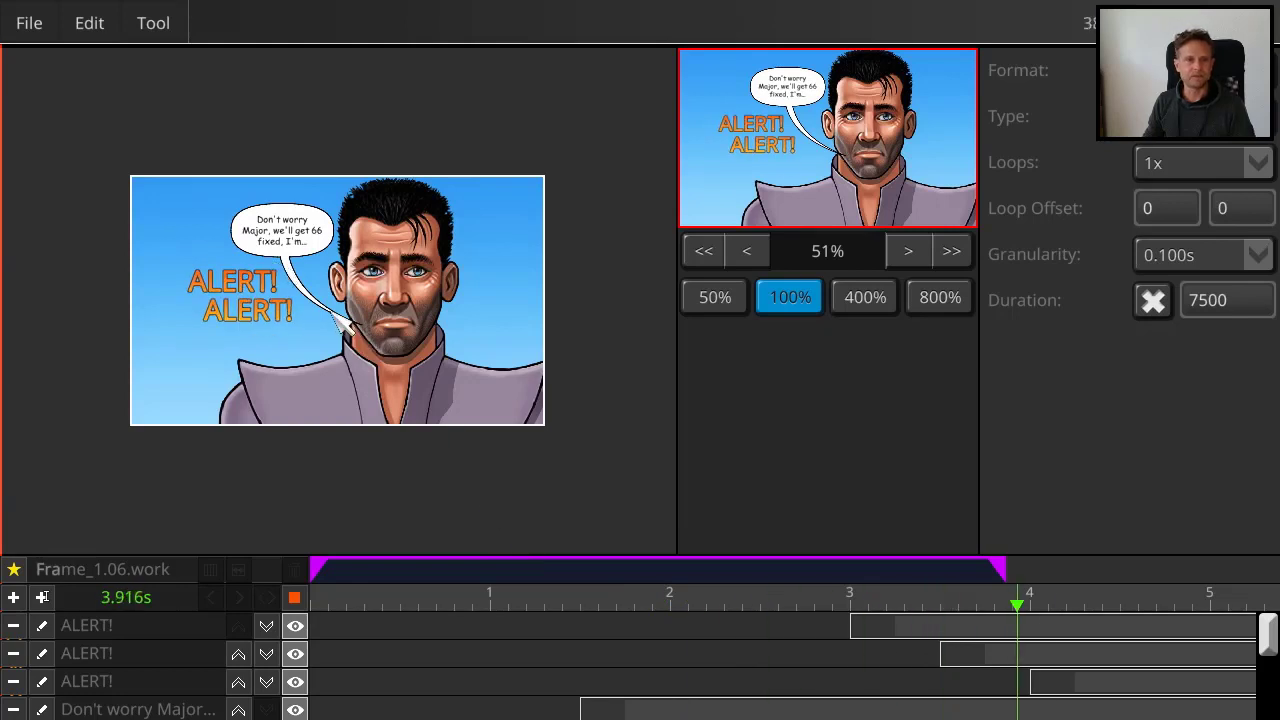
scroll(345, 325, "up", 3)
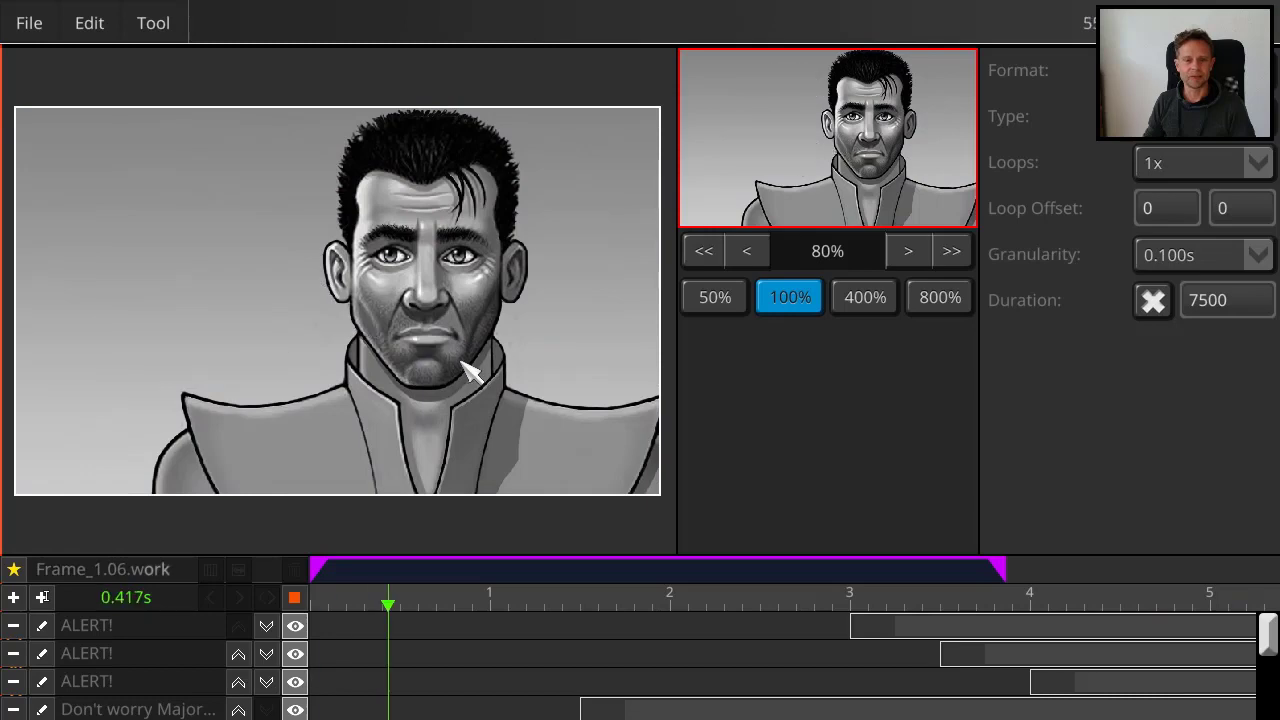
Step: Cancel Save As, dismiss the Export menu unchosen, then exit Noble 2DFX
left_click(32, 26)
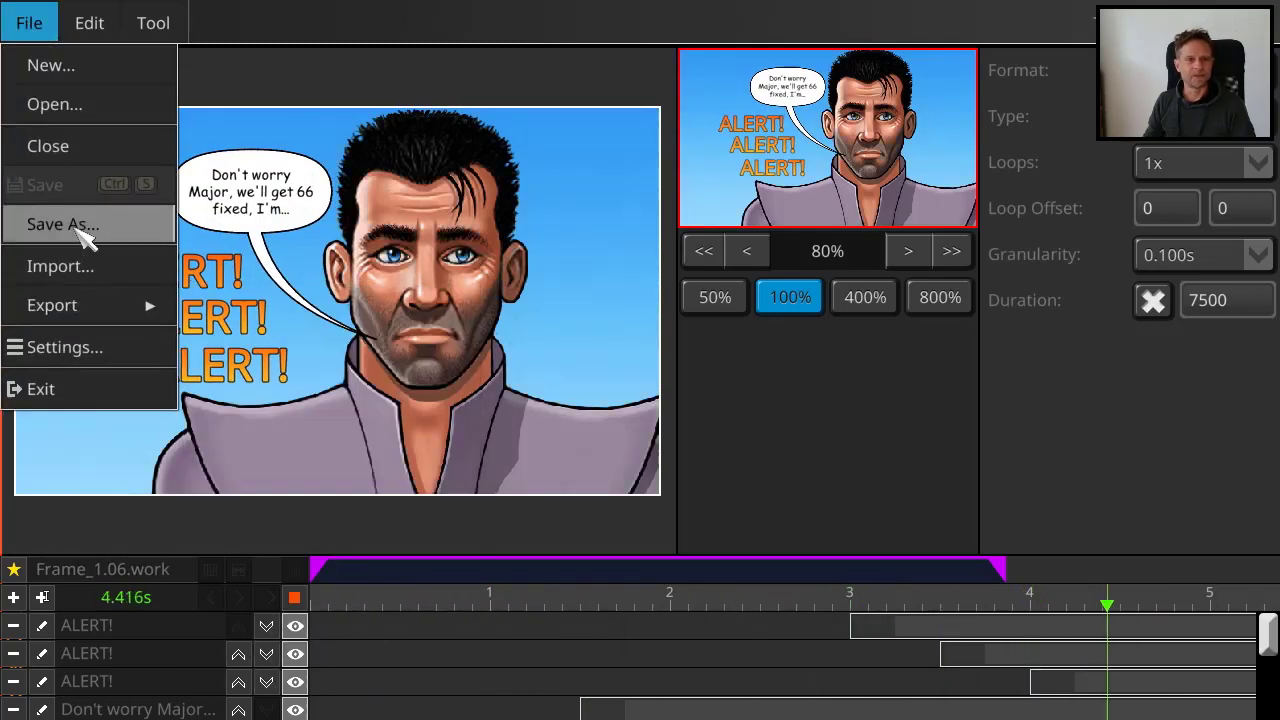
left_click(120, 230)
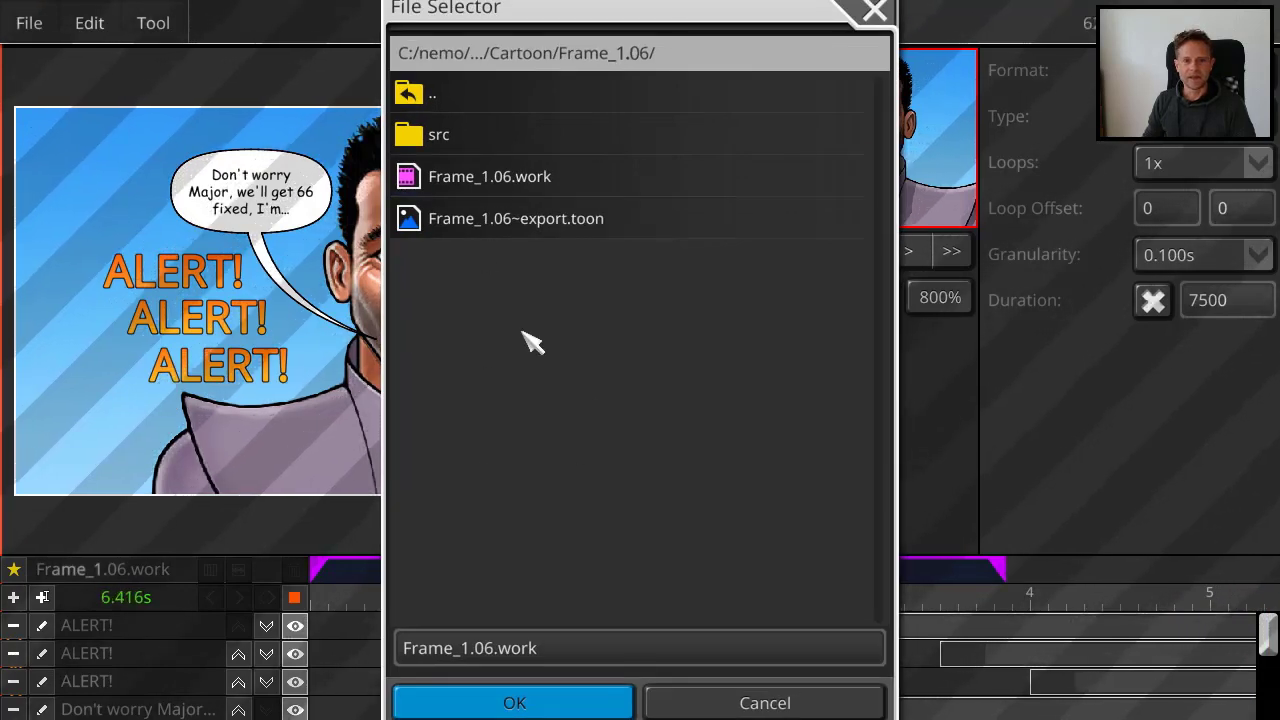
left_click(752, 704)
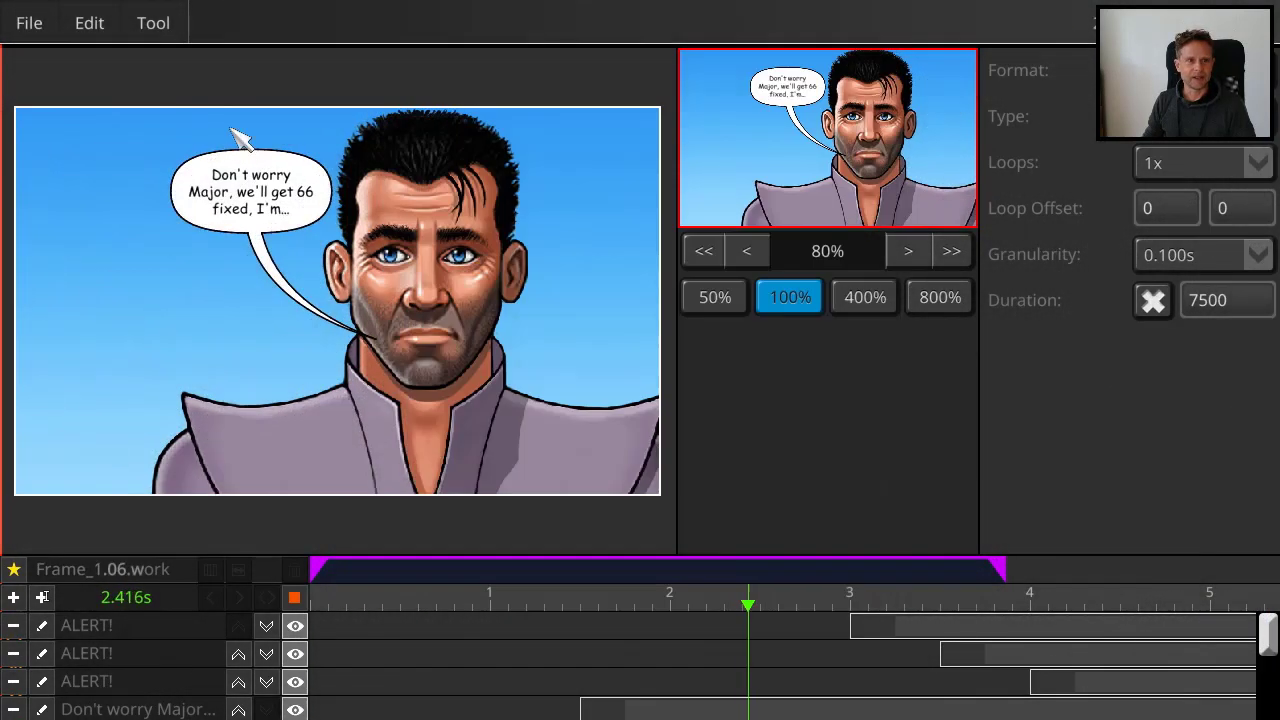
left_click(38, 30)
mouse_move(92, 316)
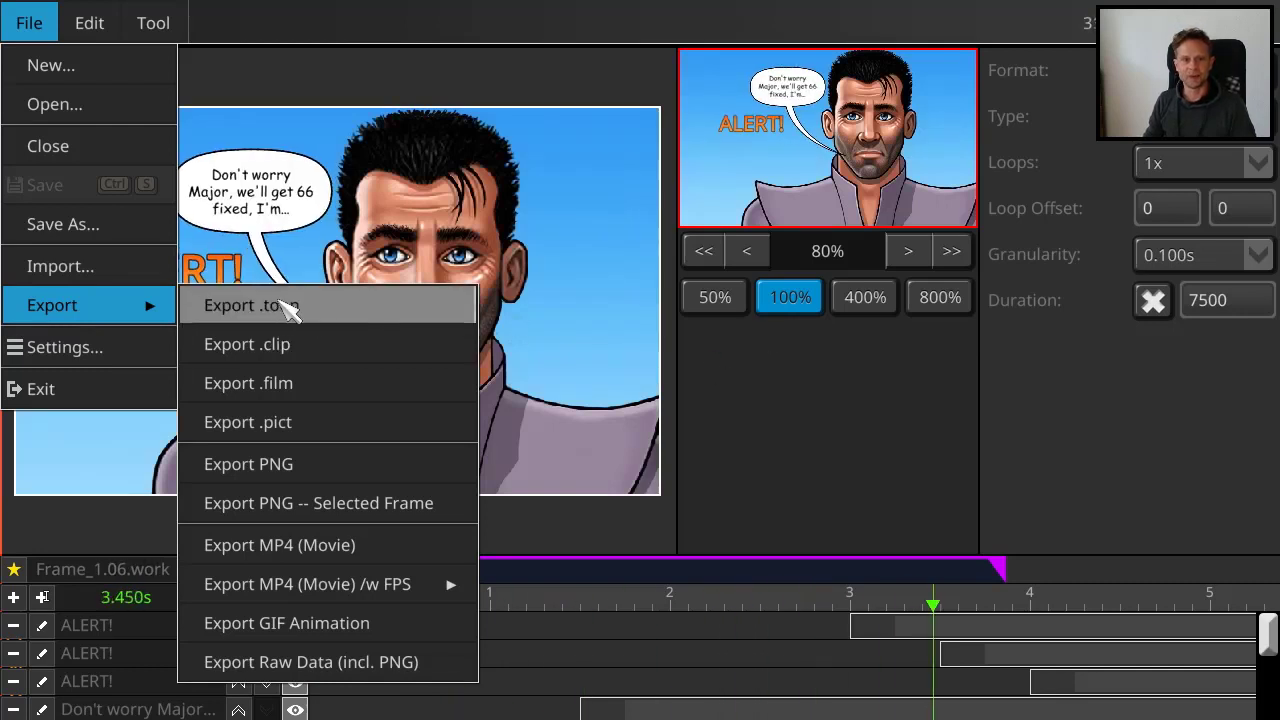
left_click(272, 80)
left_click(29, 22)
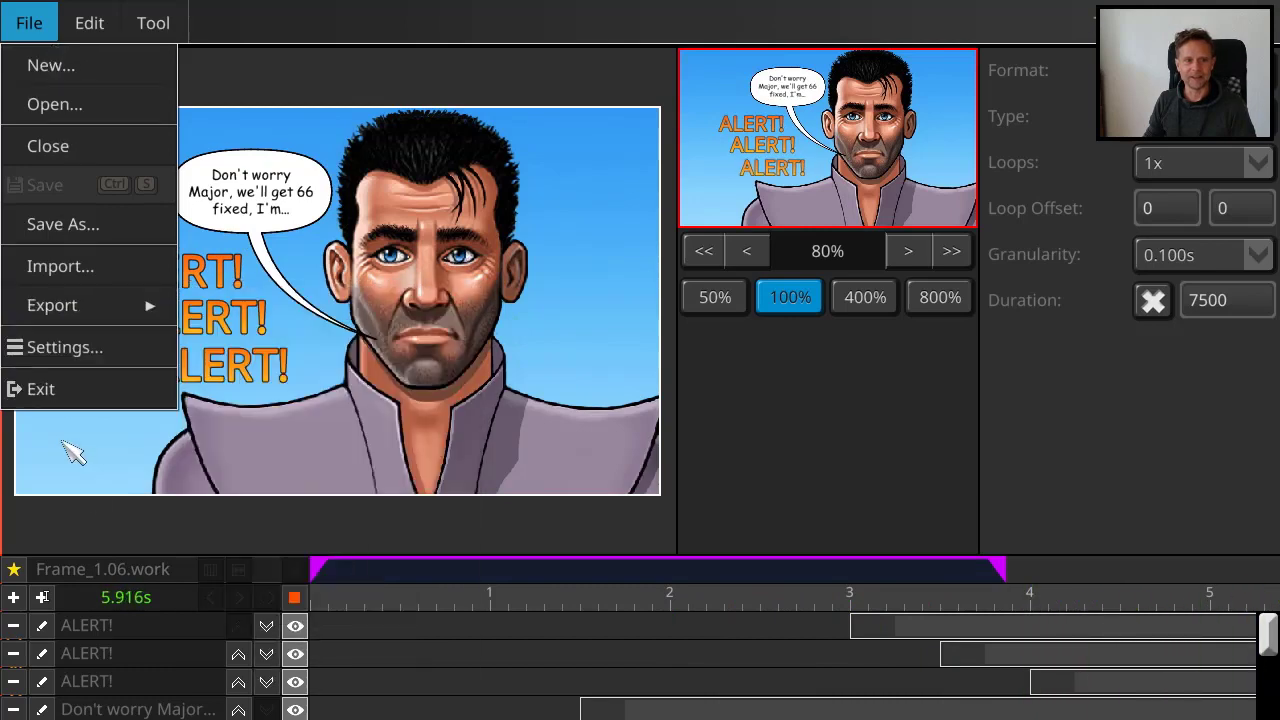
left_click(72, 392)
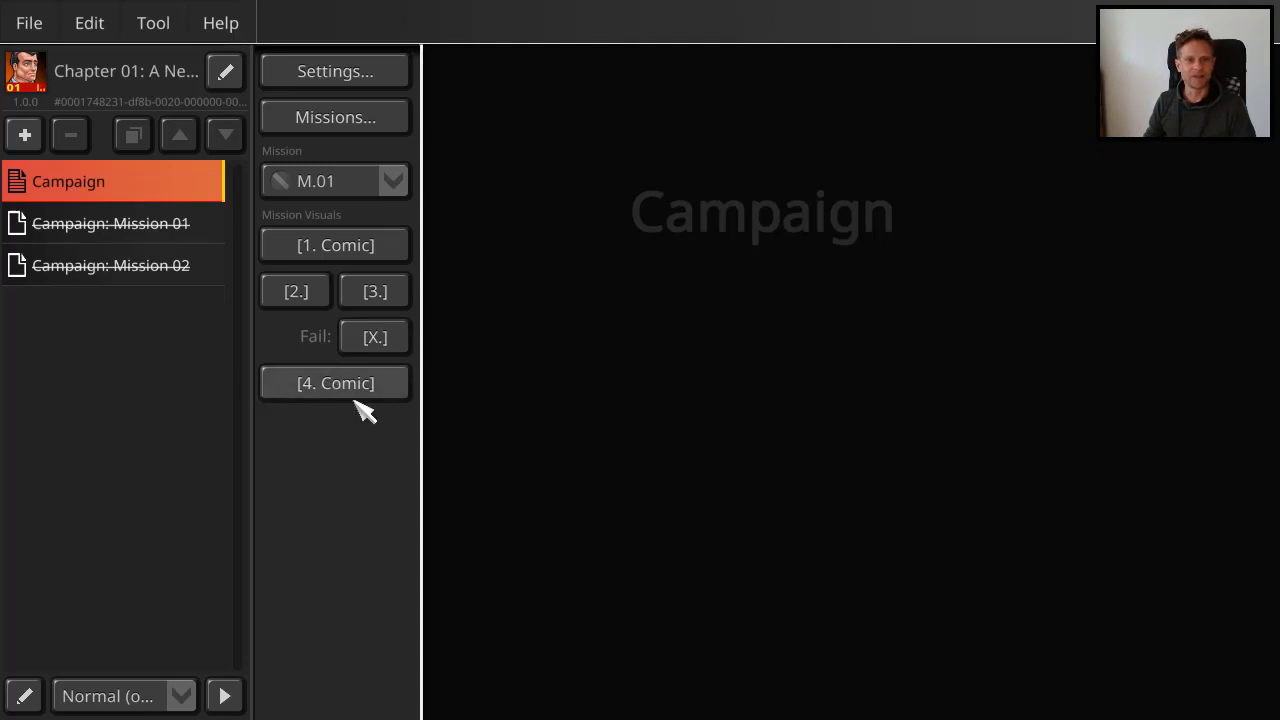
Step: Open M.01's first comic and add the Frame_1.00 (Map) exported toon slide
left_click(337, 189)
left_click(335, 265)
left_click(330, 196)
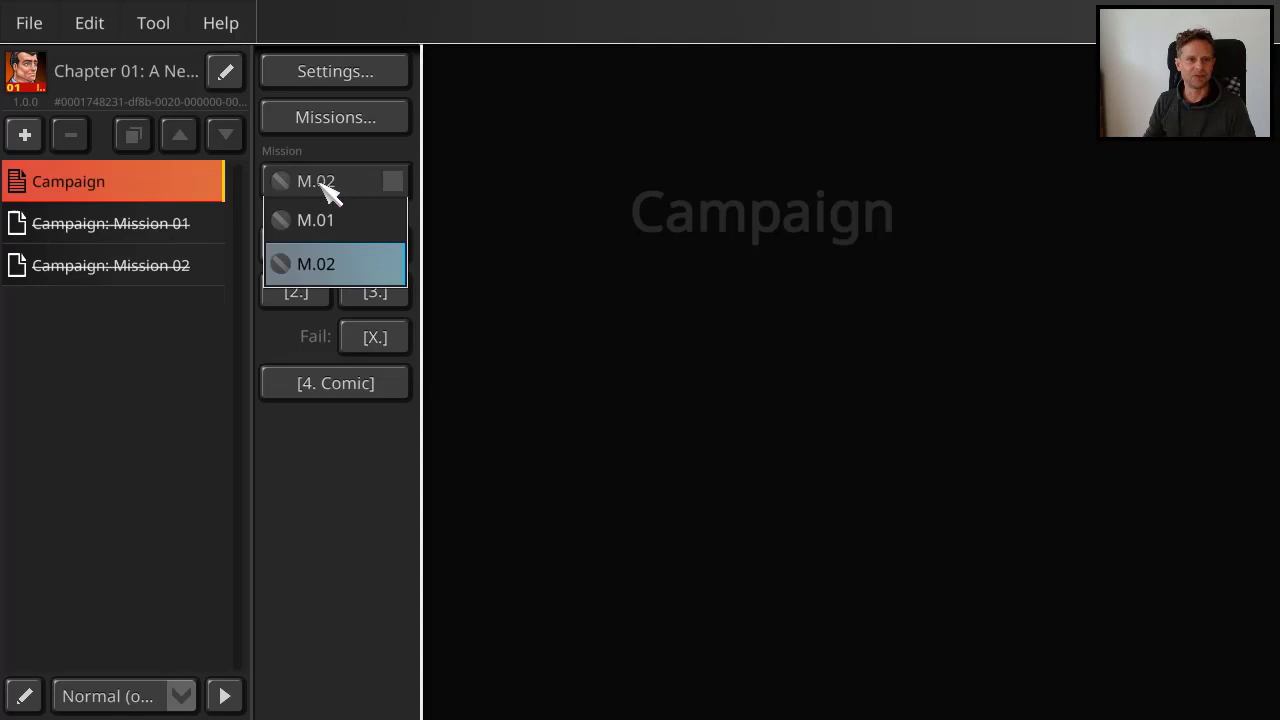
left_click(333, 224)
left_click(338, 250)
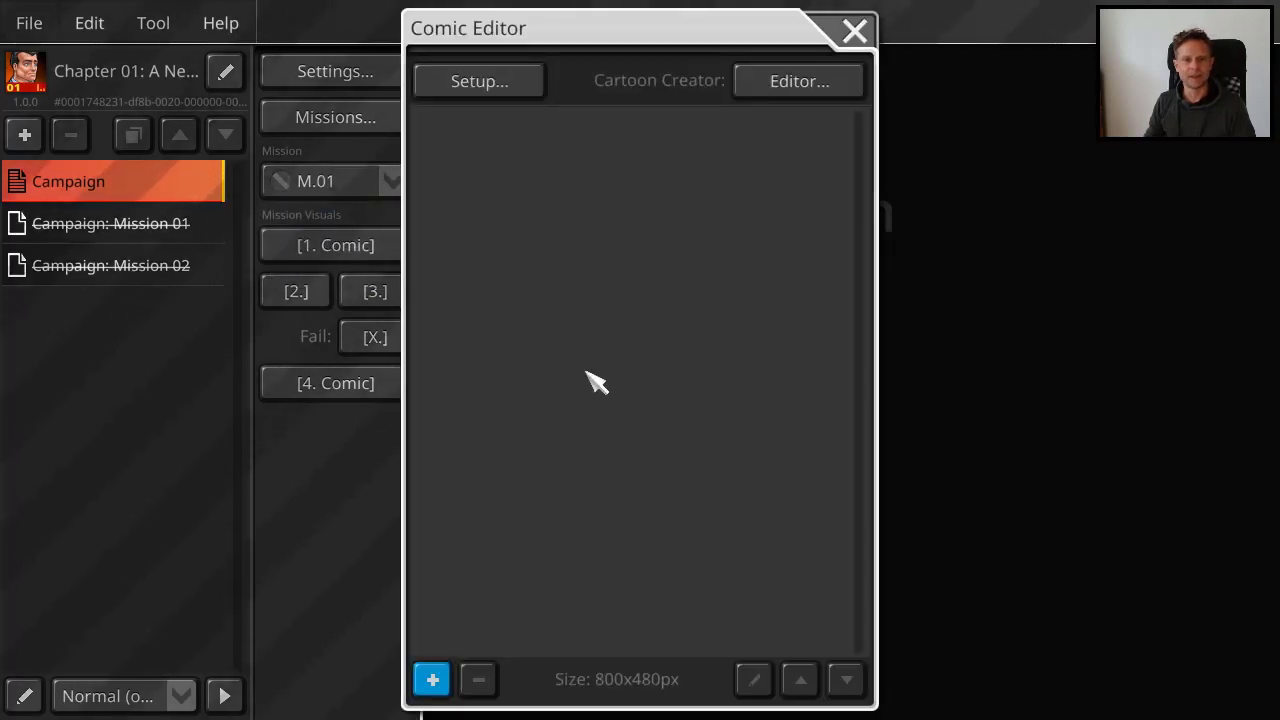
left_click(432, 680)
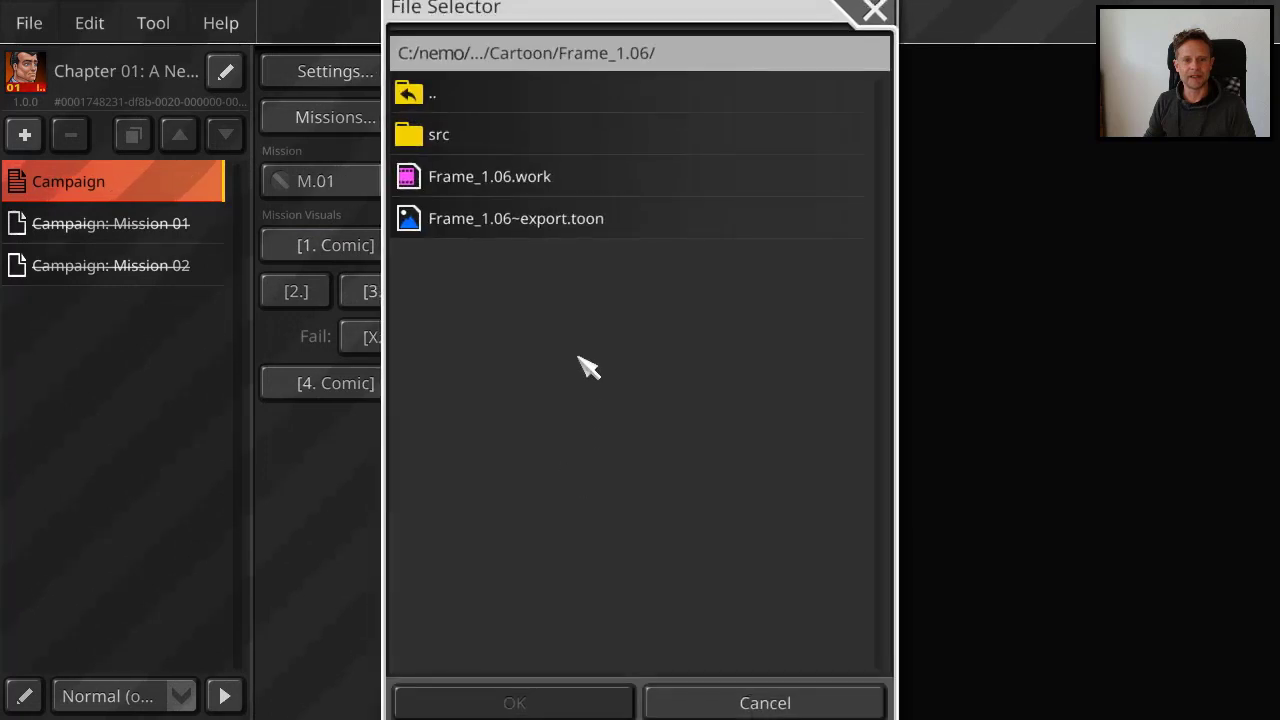
left_click(486, 98)
left_click(500, 177)
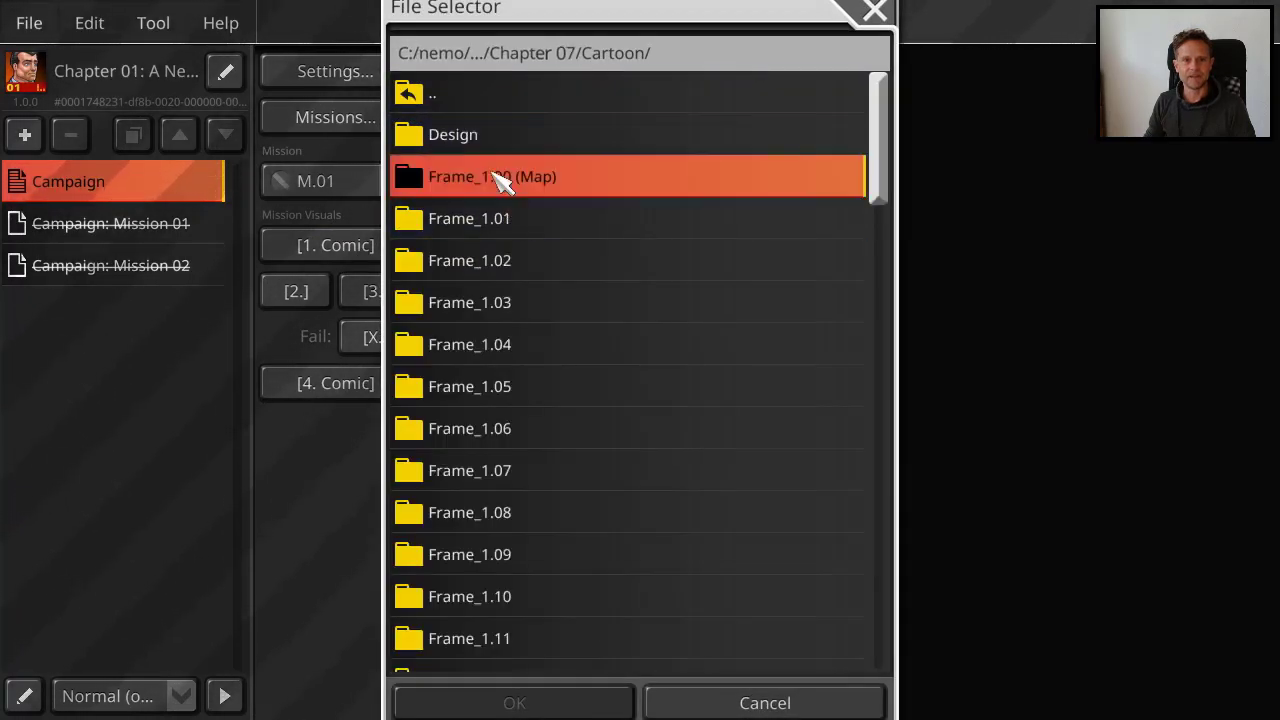
left_click(520, 193)
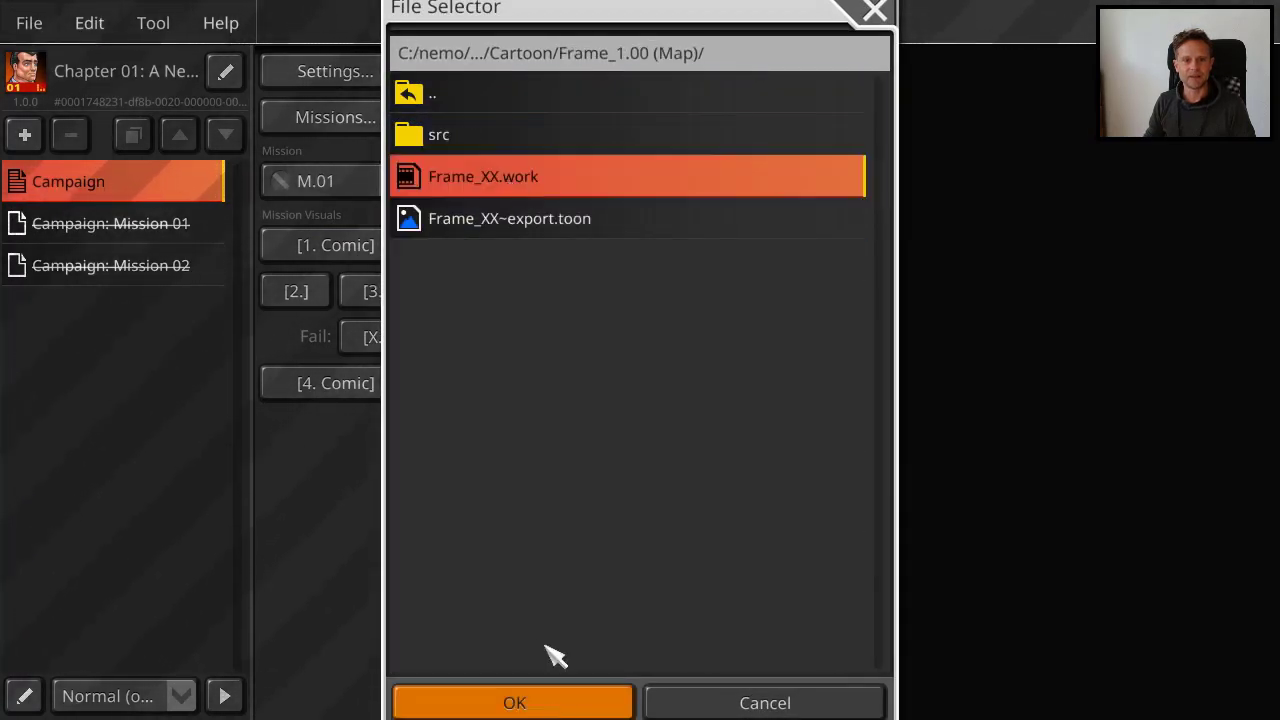
left_click(566, 232)
left_click(543, 690)
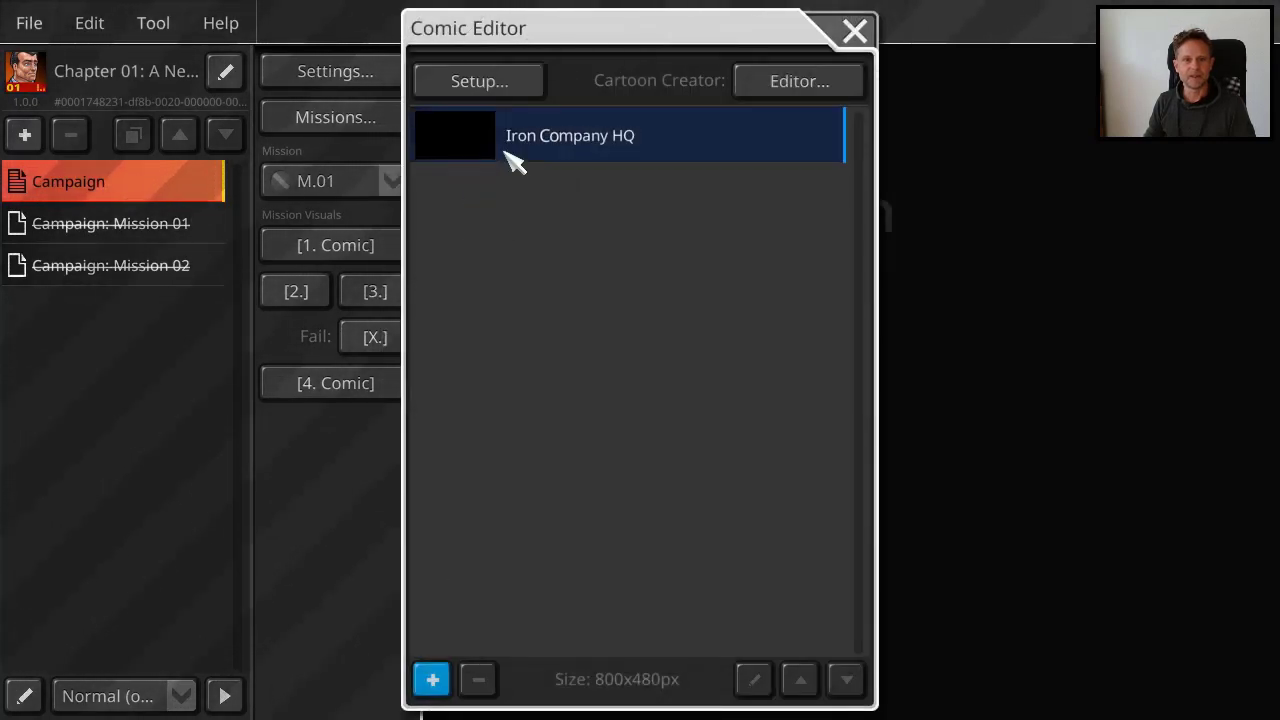
Step: Add the Frame_1.01~export.toon slide to the first comic
left_click(432, 679)
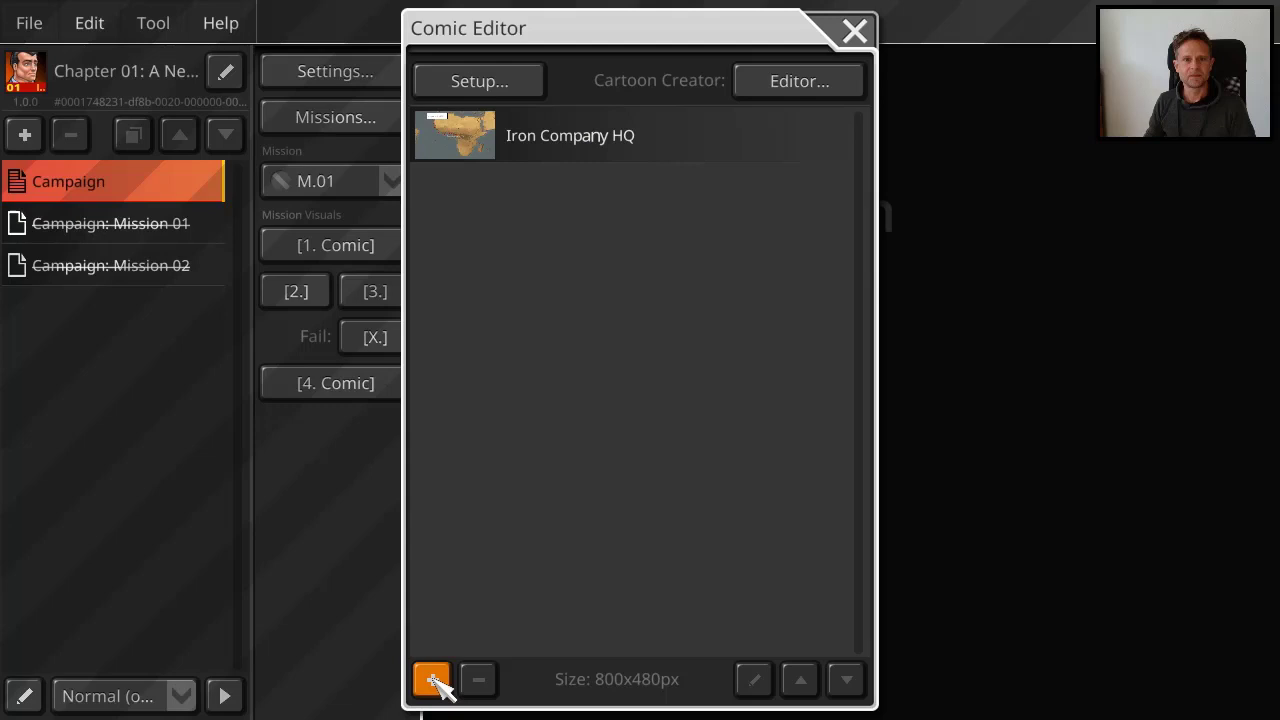
double_click(497, 93)
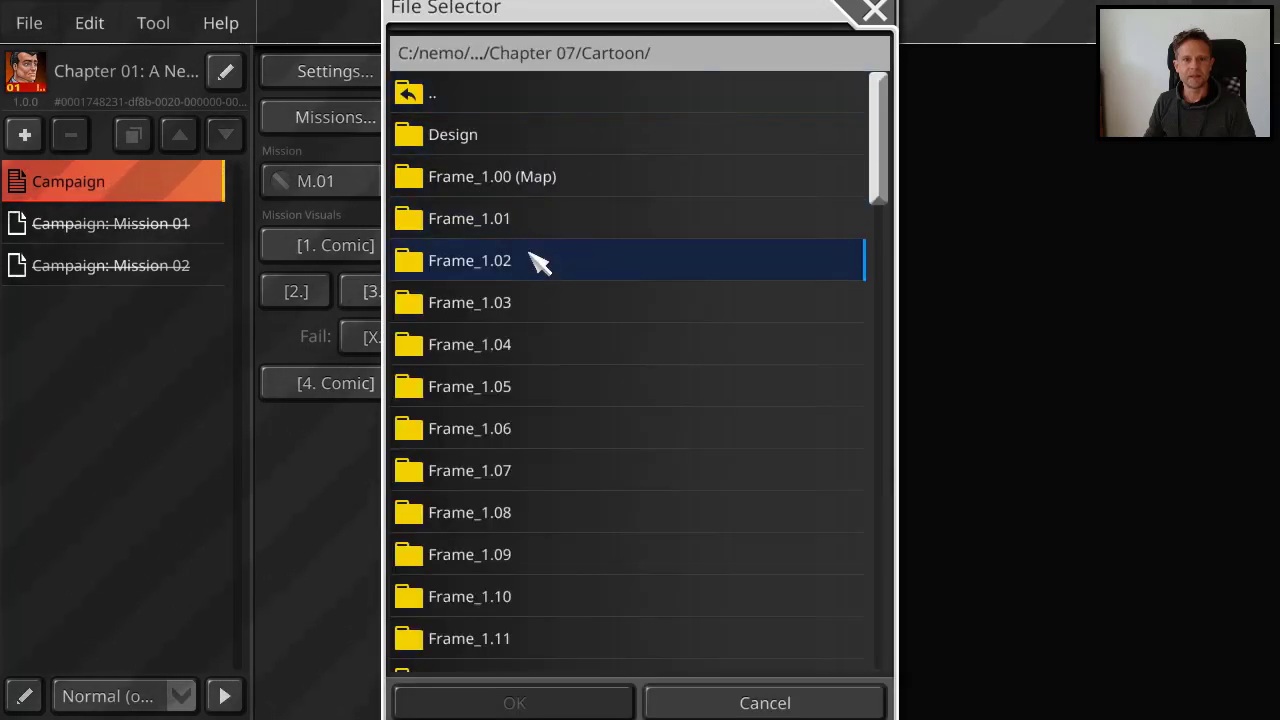
double_click(520, 218)
left_click(546, 229)
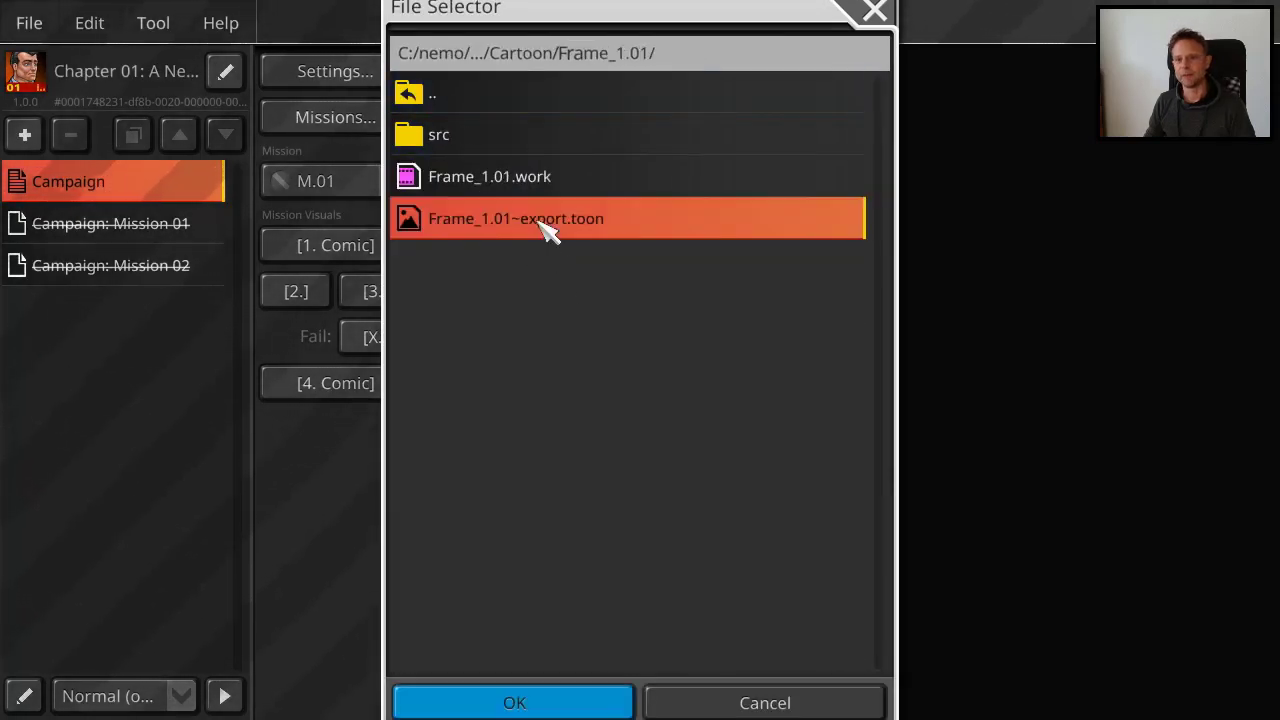
left_click(577, 697)
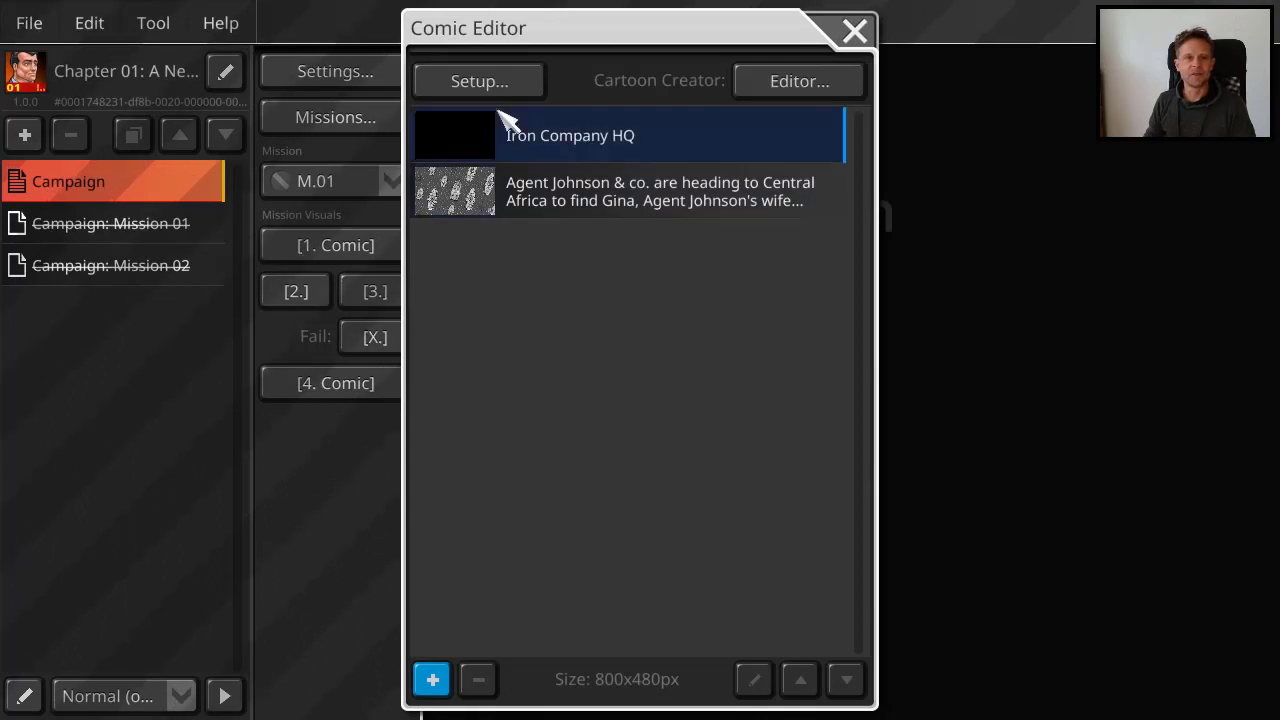
Step: Review the Iron Company HQ and Central Africa slides, then close the first comic's editor
left_click(550, 142)
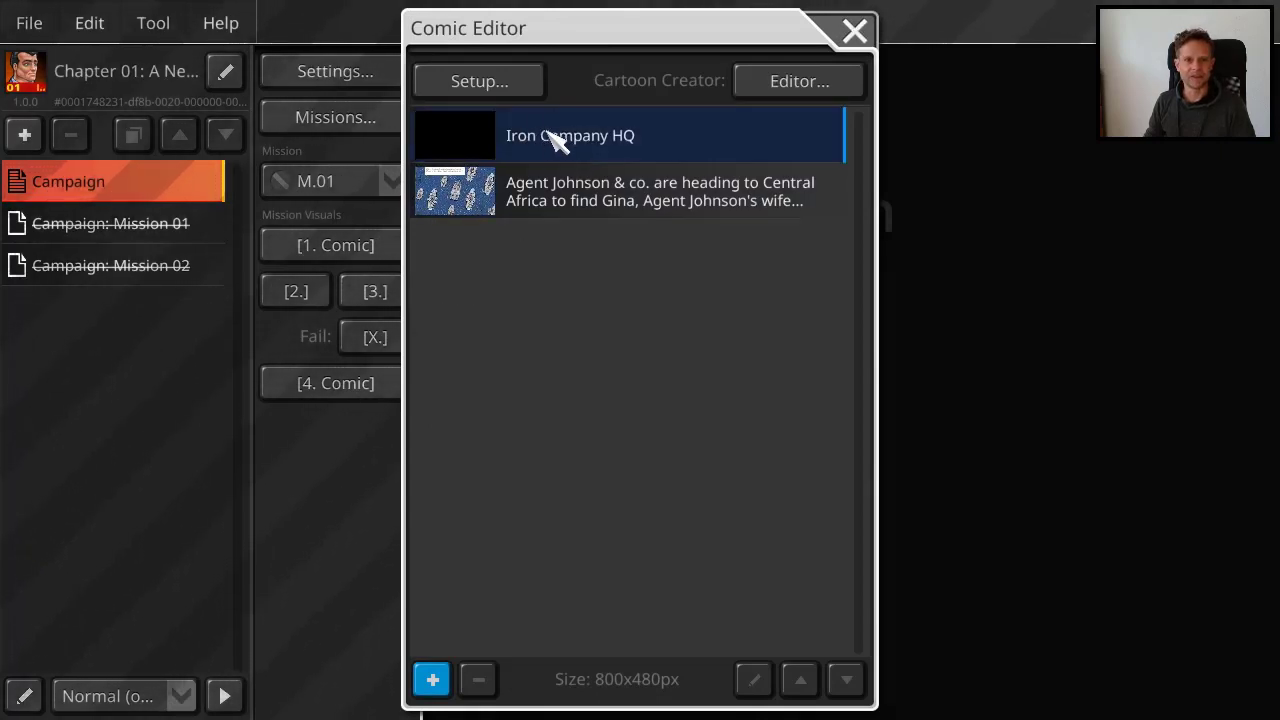
left_click(555, 140)
left_click(551, 186)
left_click(553, 136)
left_click(558, 205)
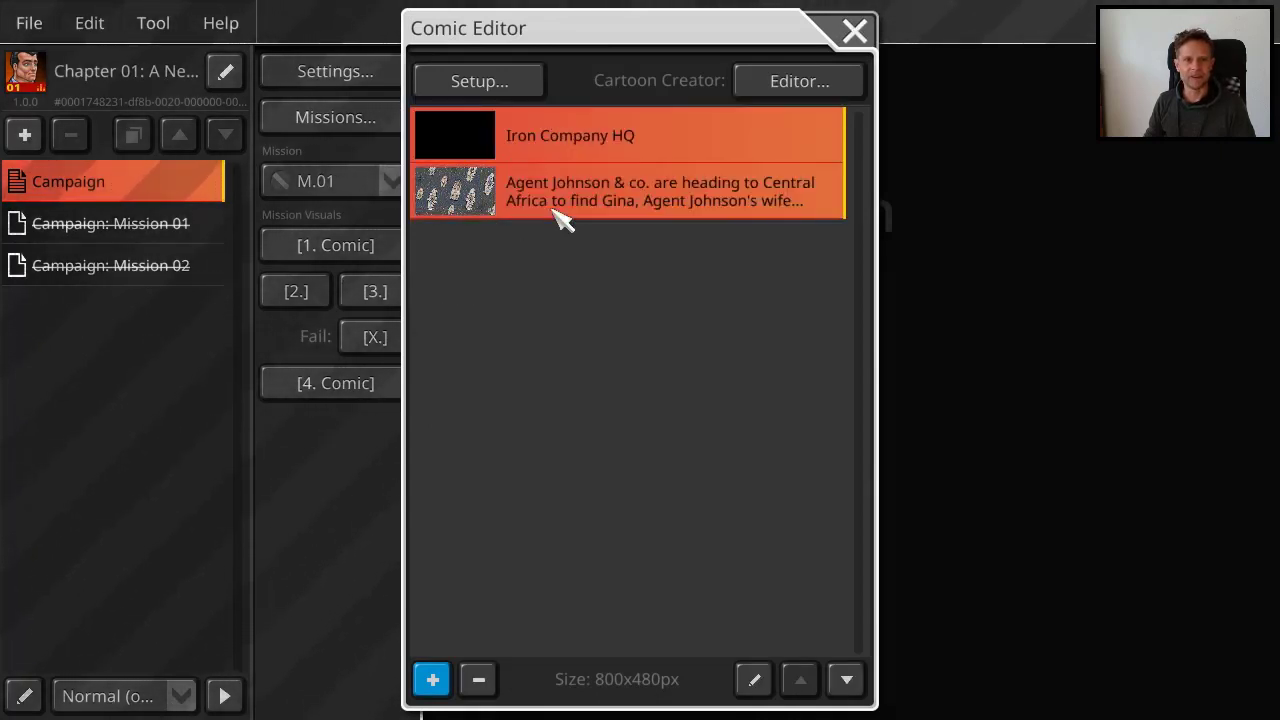
left_click(855, 31)
Step: Add Frame_1.02~export.toon to M.01's fourth comic and close the Comic Editor
left_click(312, 386)
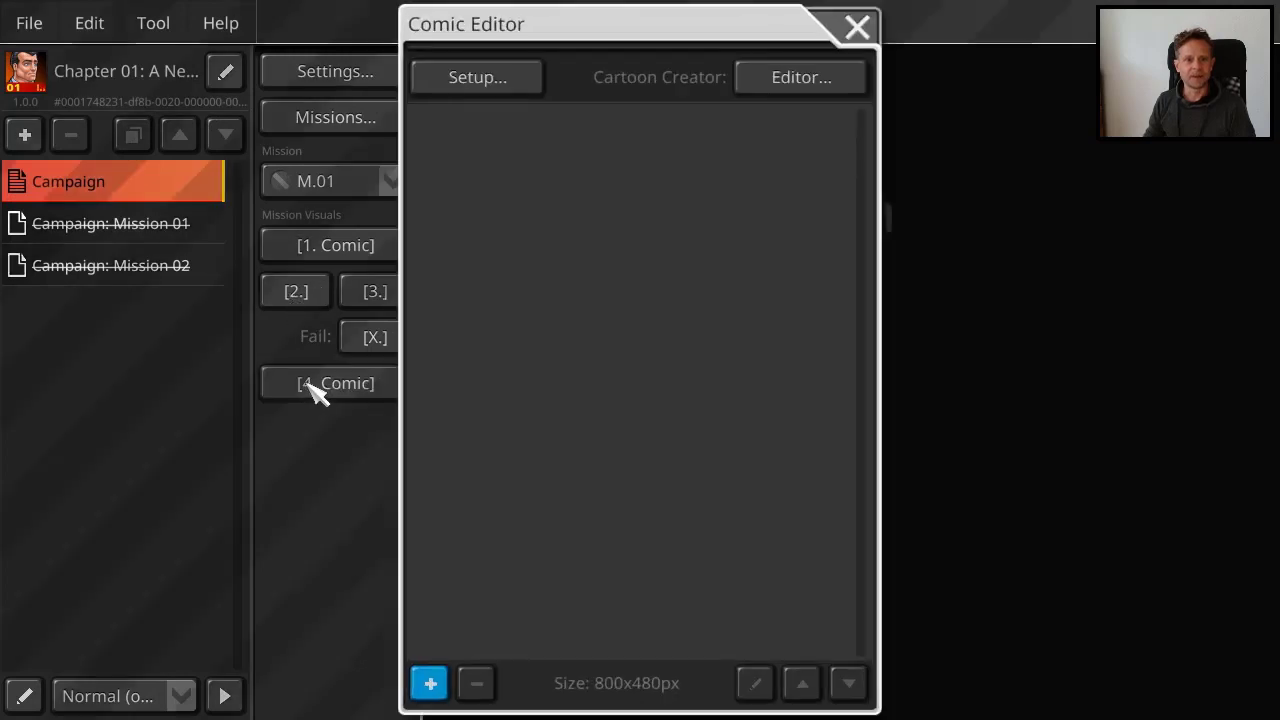
left_click(505, 88)
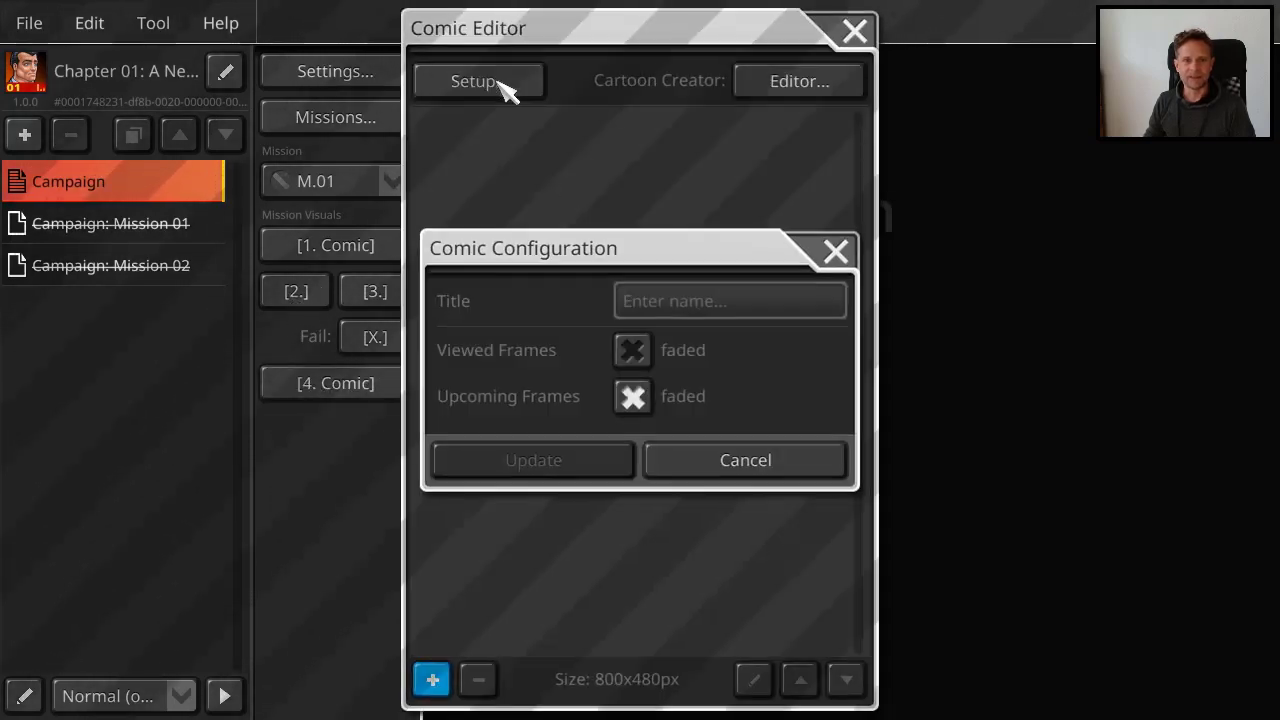
left_click(725, 470)
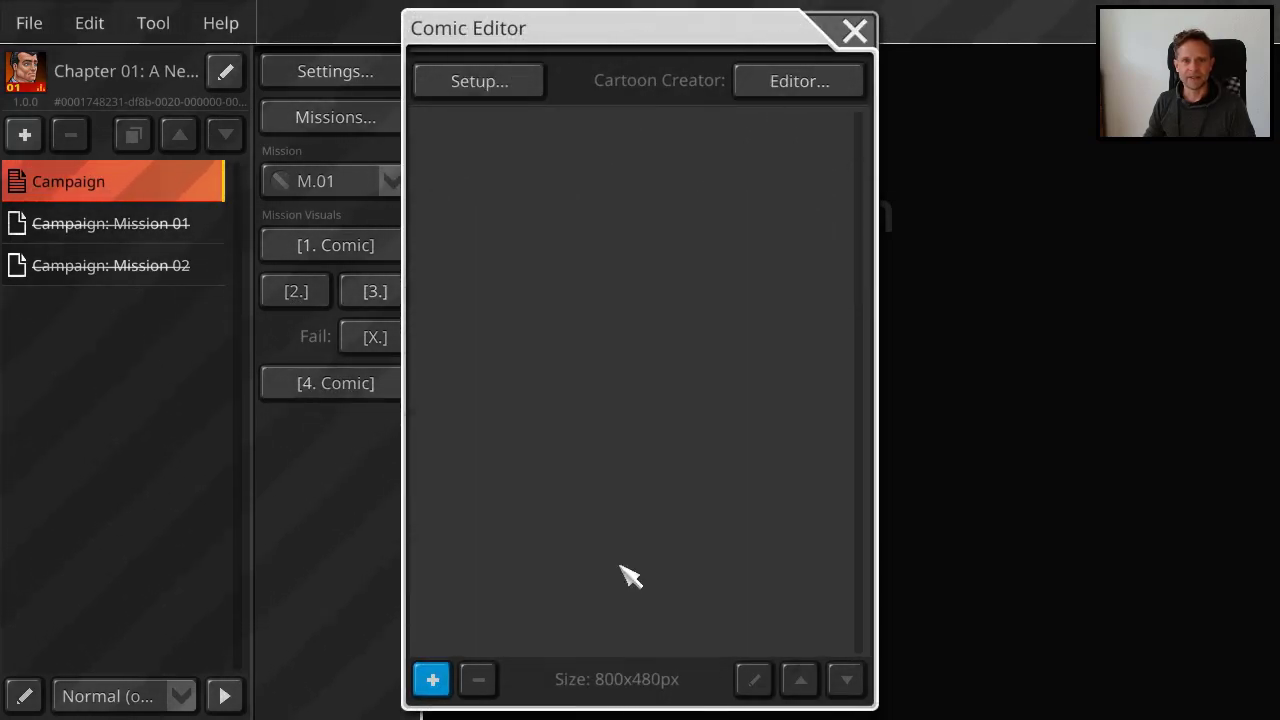
left_click(433, 683)
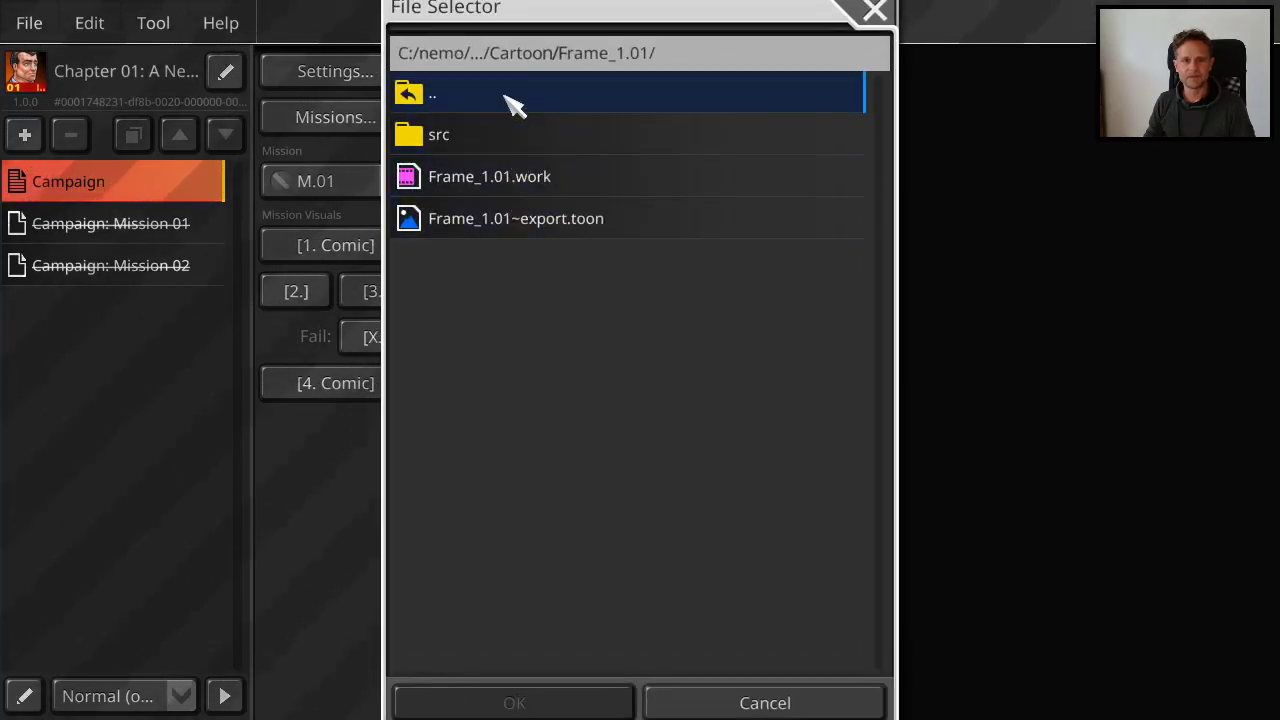
double_click(505, 100)
left_click(528, 262)
double_click(528, 262)
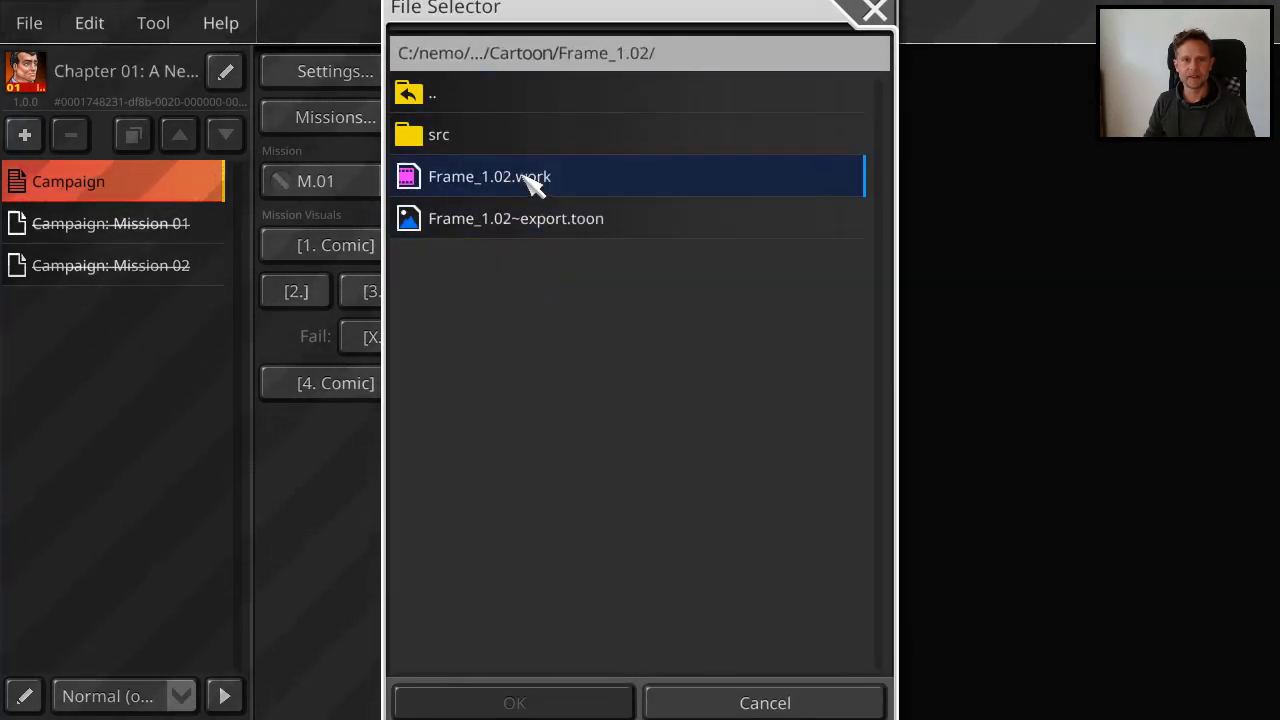
left_click(532, 220)
left_click(568, 706)
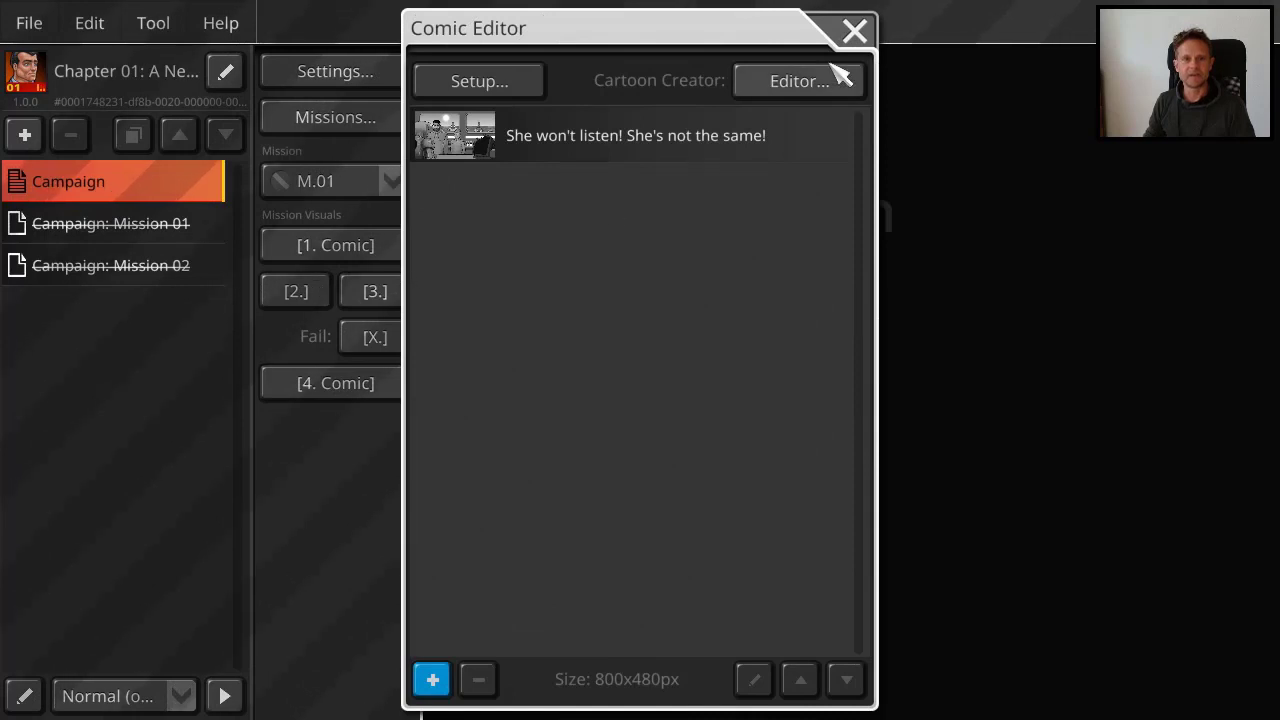
left_click(852, 26)
left_click(358, 184)
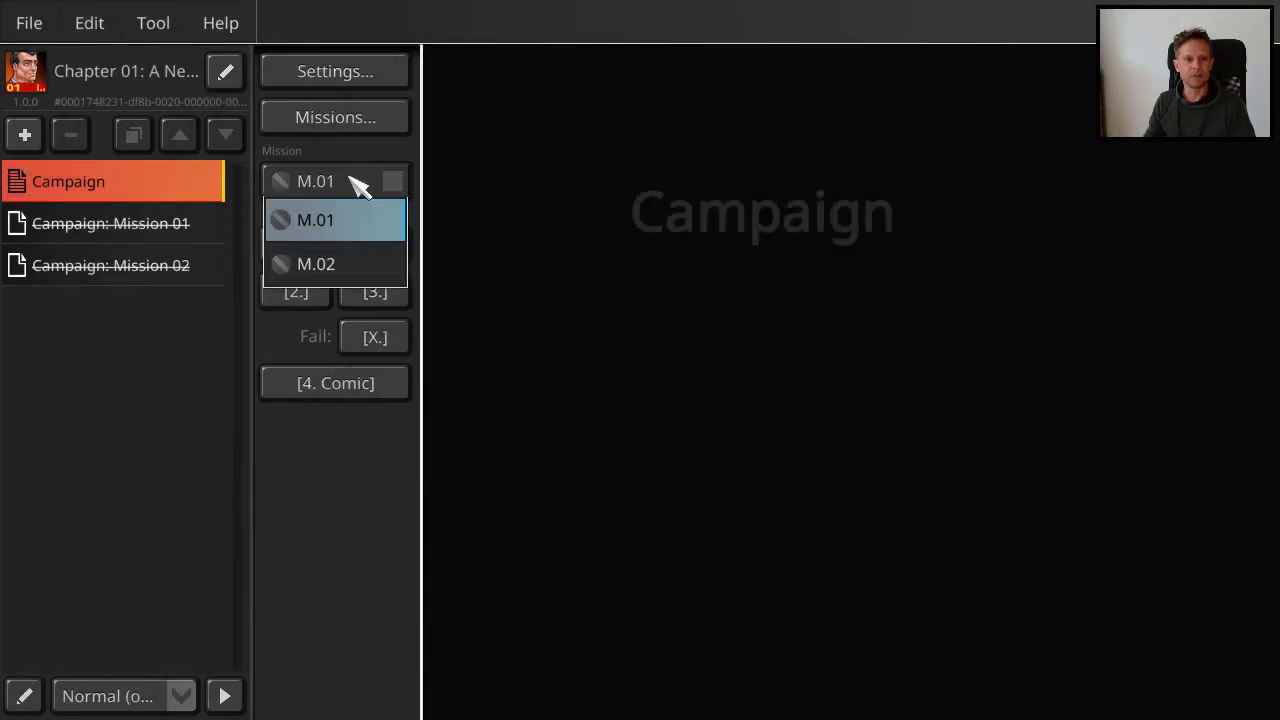
left_click(322, 265)
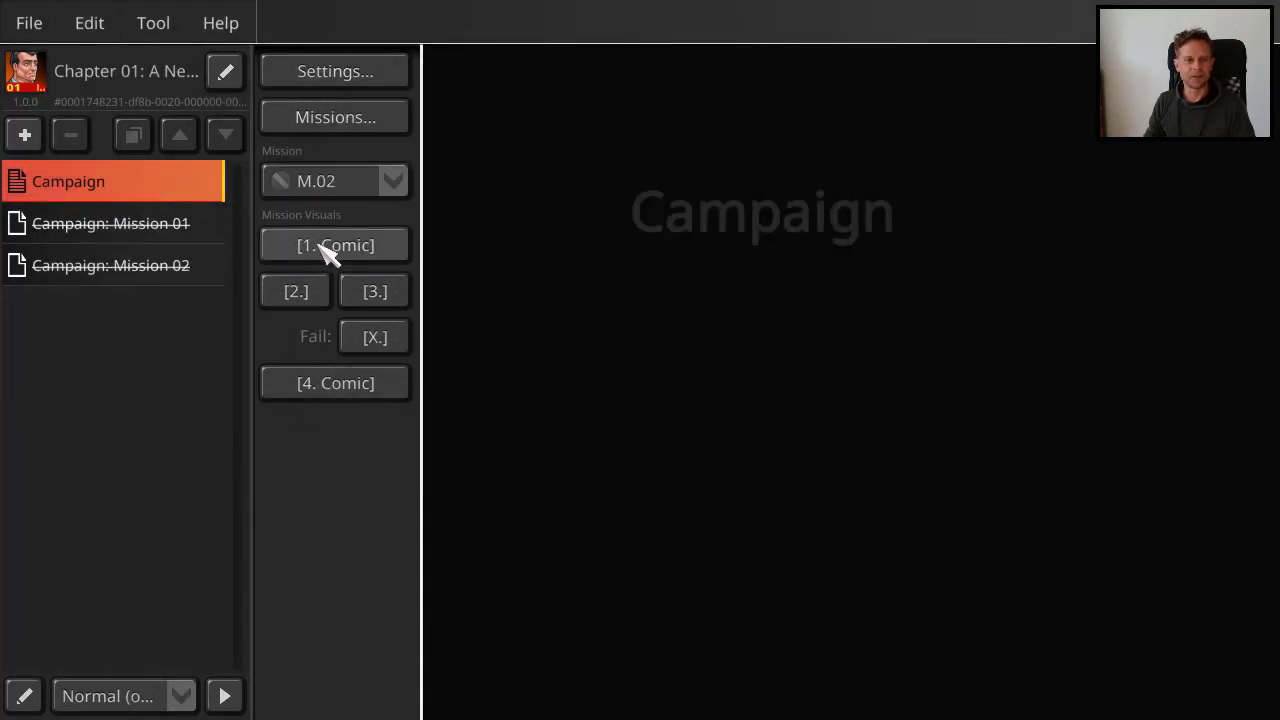
left_click(330, 250)
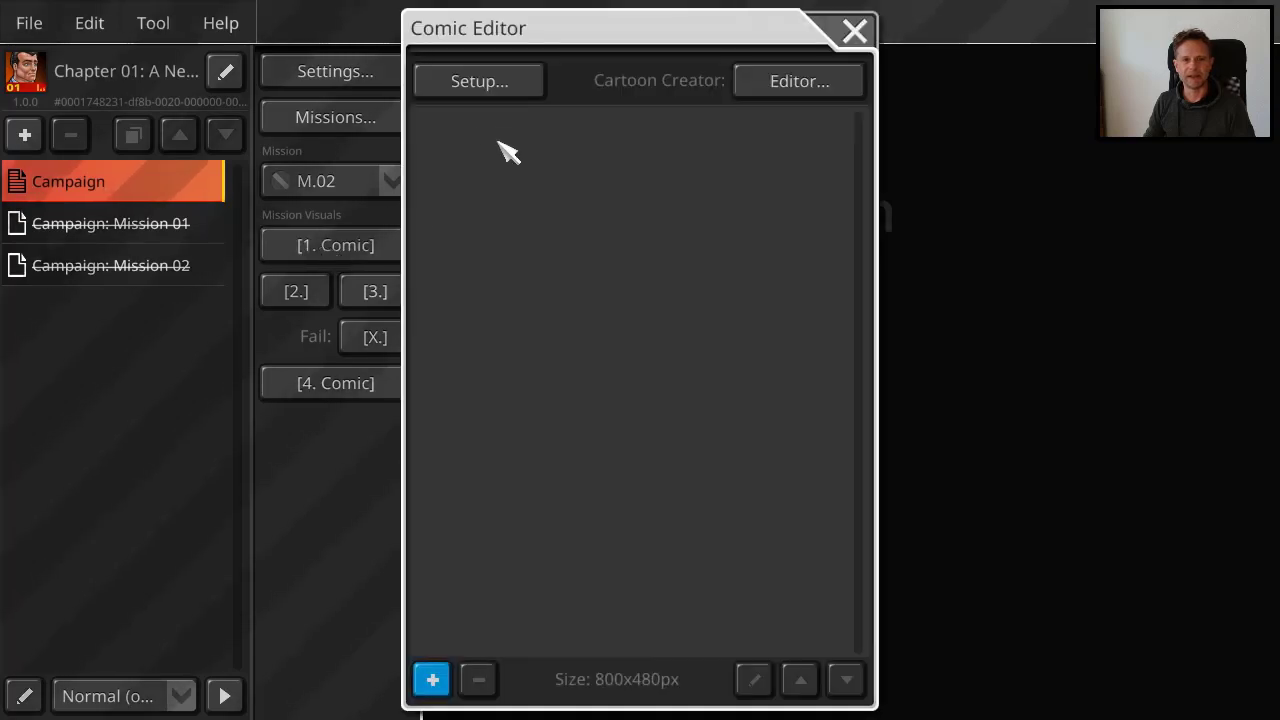
left_click(438, 682)
left_click(505, 95)
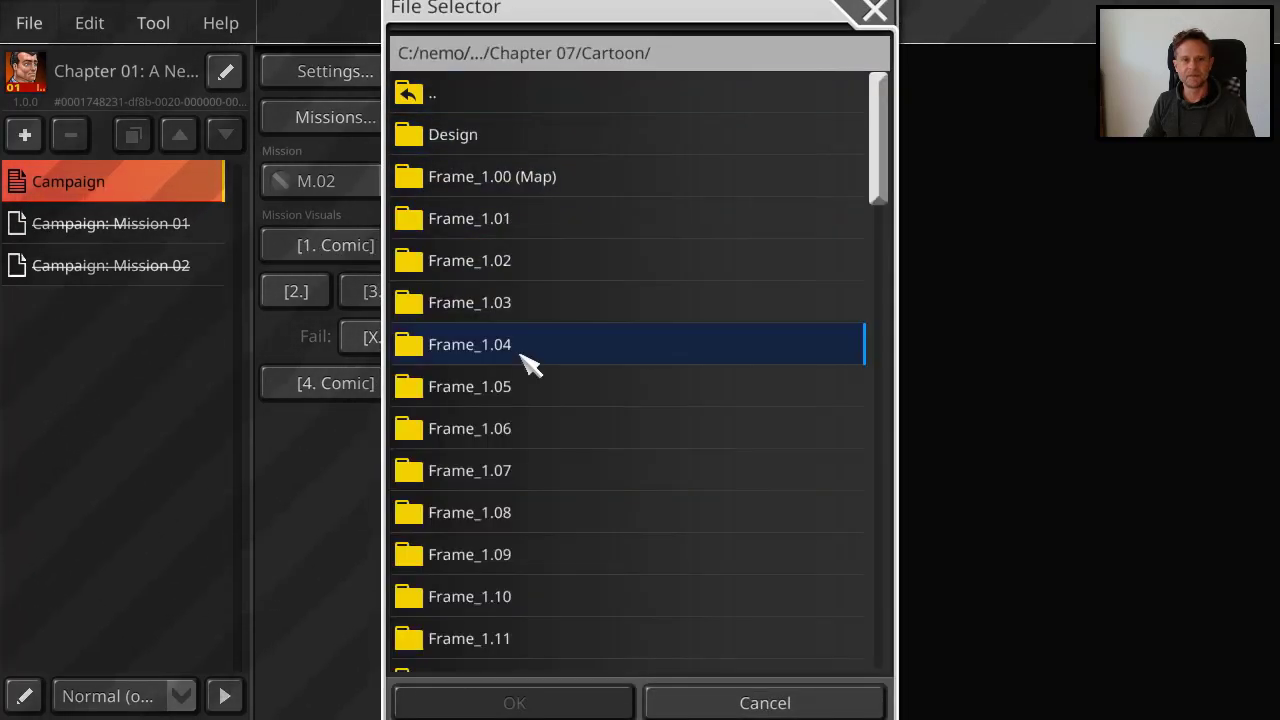
left_click(525, 302)
left_click(518, 222)
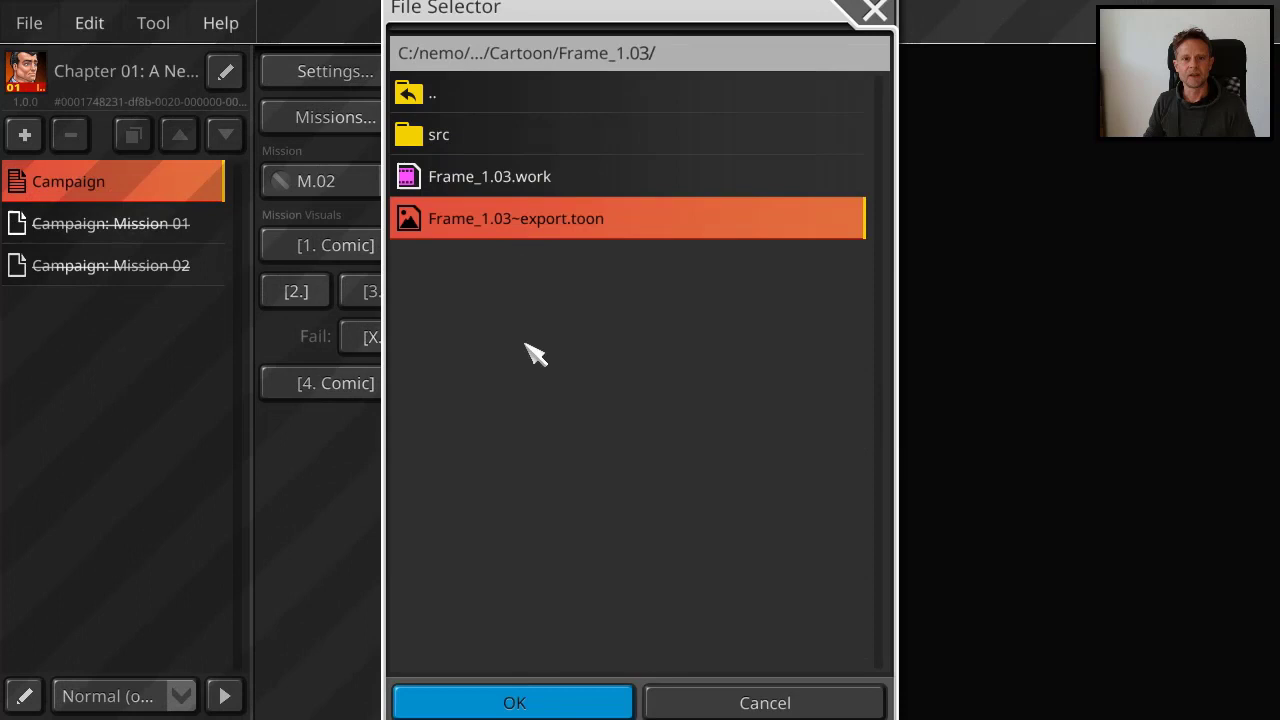
left_click(543, 701)
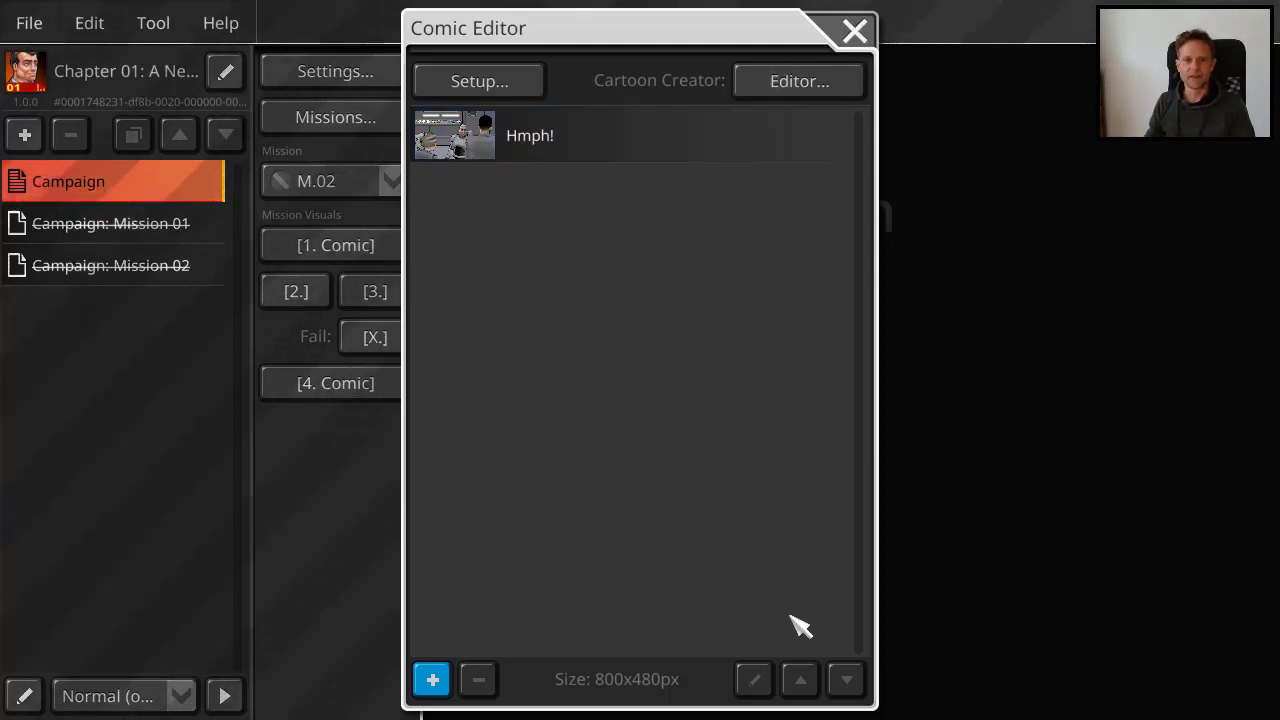
left_click(583, 208)
left_click(480, 680)
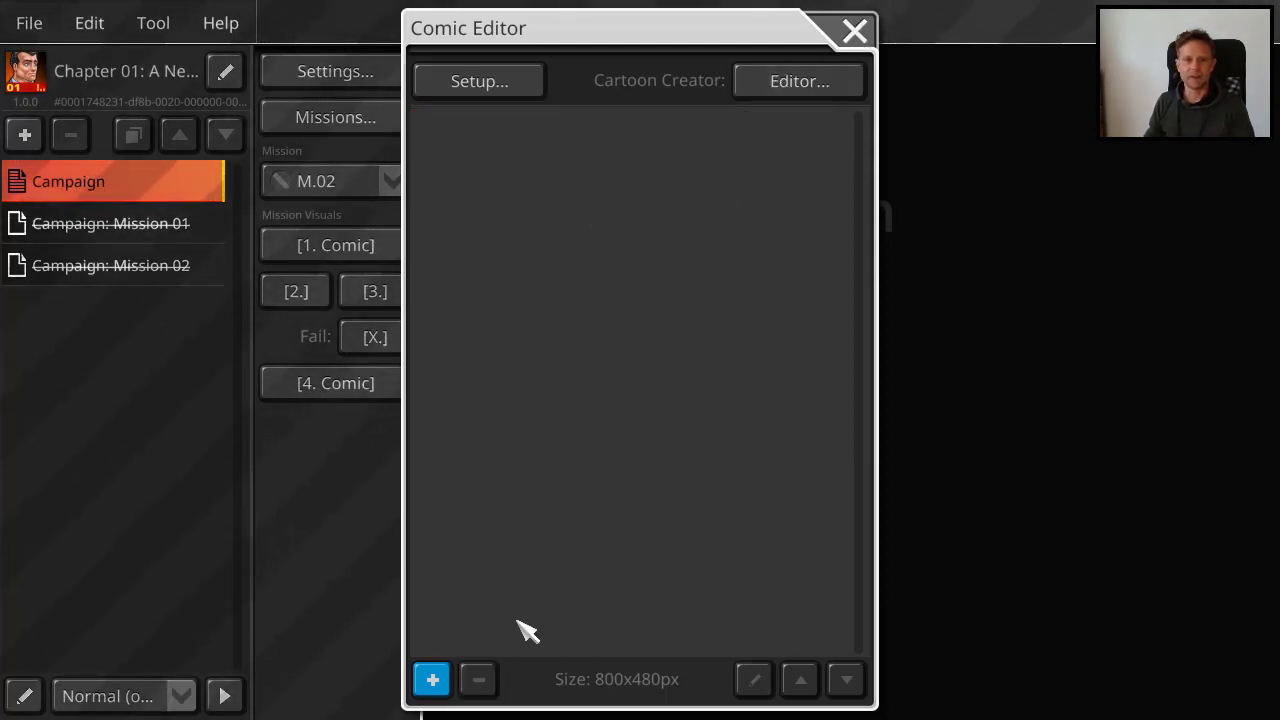
Step: Review M.01's closing comic and M.02's opening comic slides
left_click(858, 32)
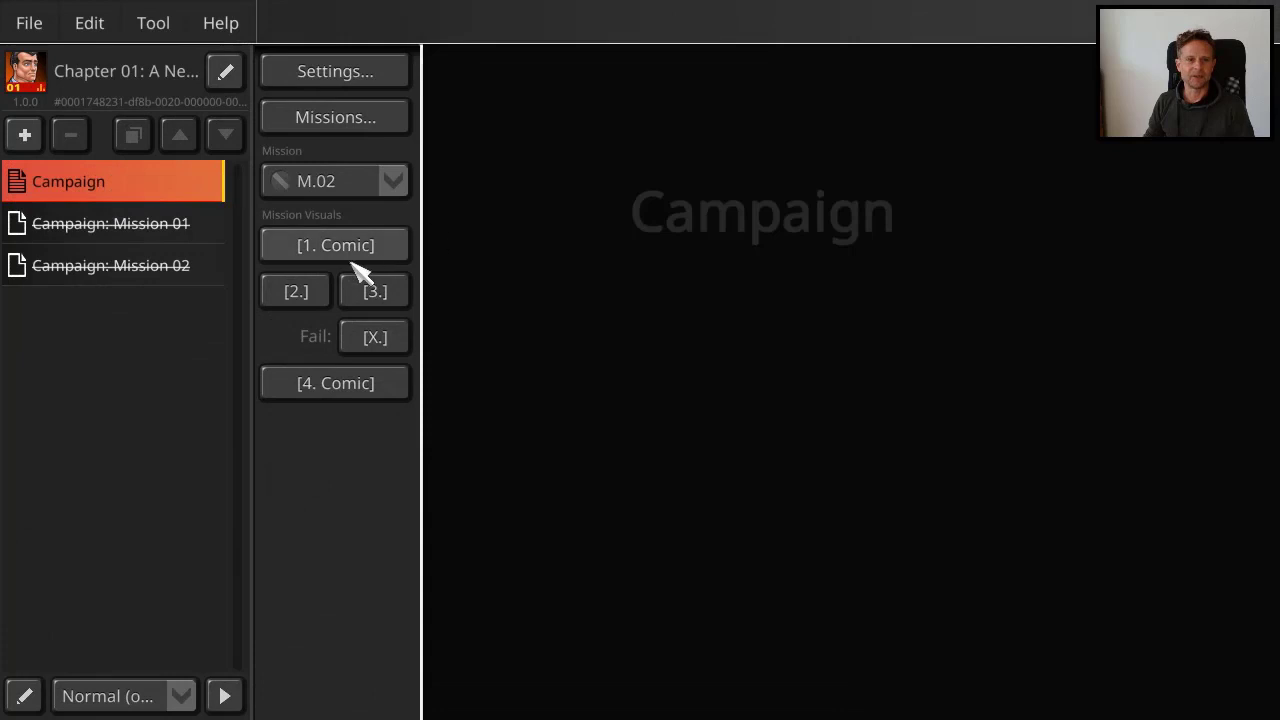
left_click(332, 190)
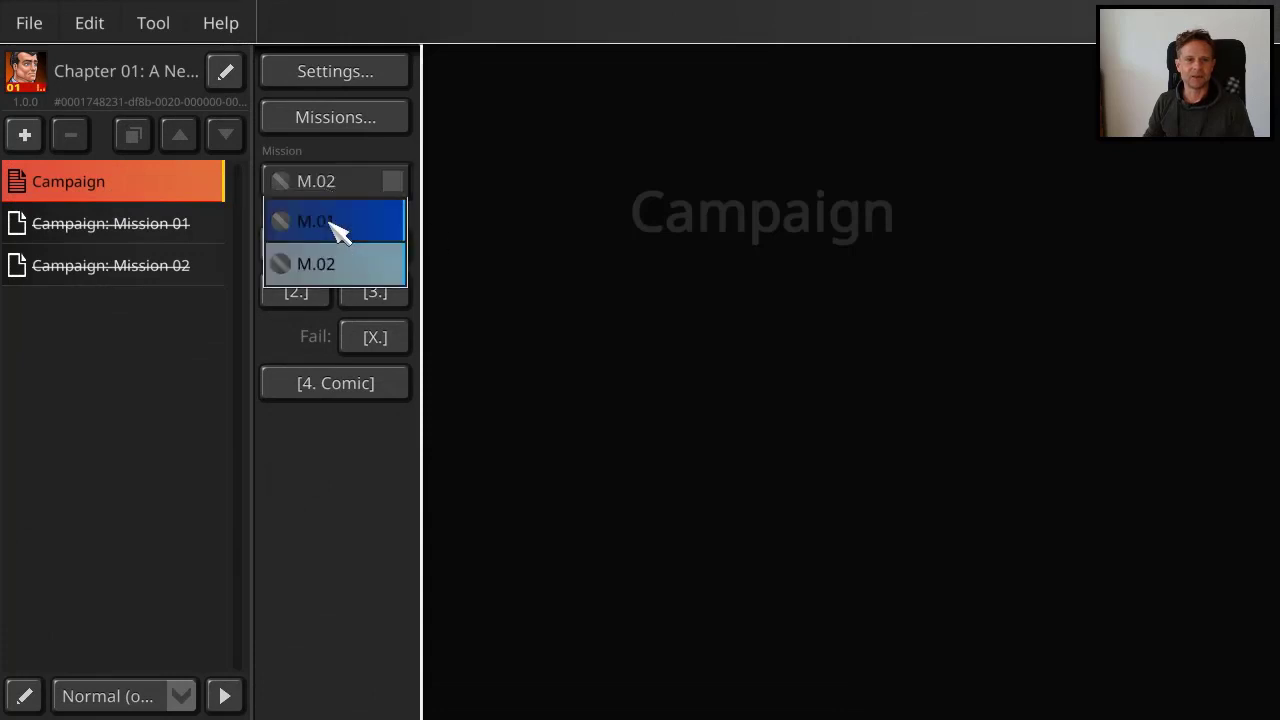
left_click(337, 226)
left_click(372, 382)
left_click(845, 32)
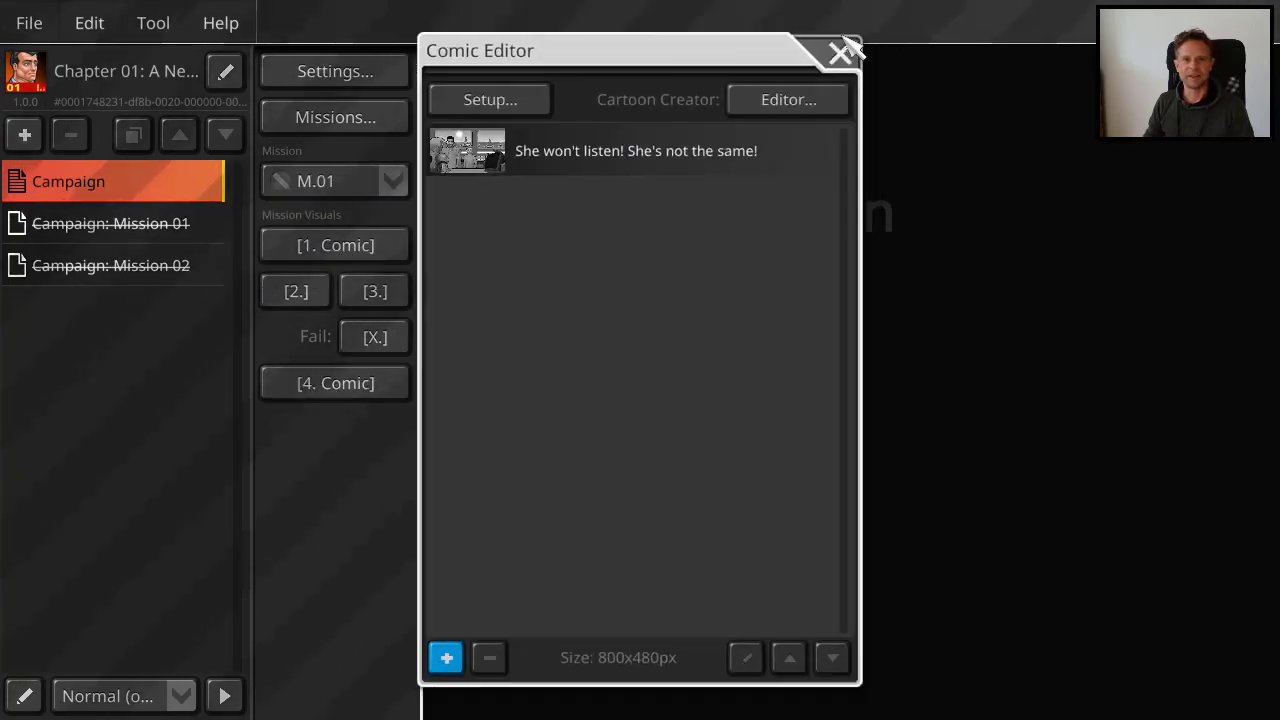
left_click(337, 190)
left_click(330, 264)
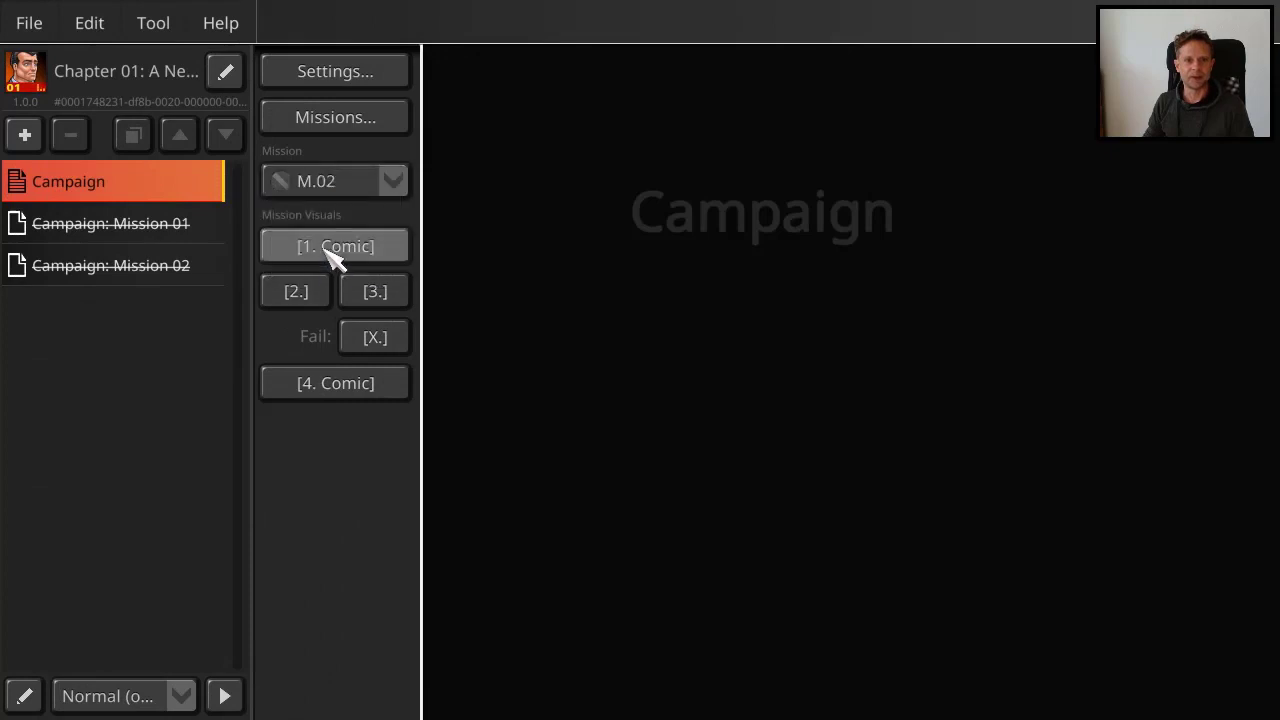
left_click(329, 250)
left_click(855, 30)
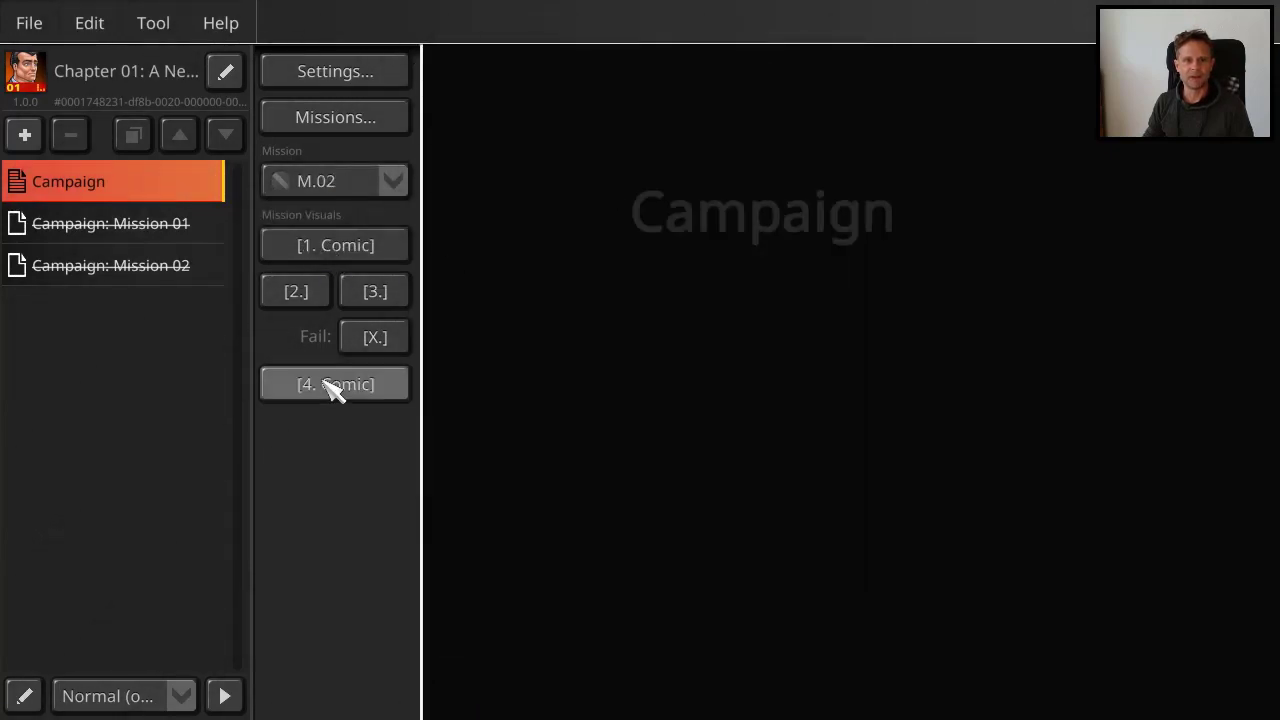
Step: Add the Frame_1.03~export.toon "Hmph!" slide to M.02's closing comic
left_click(331, 384)
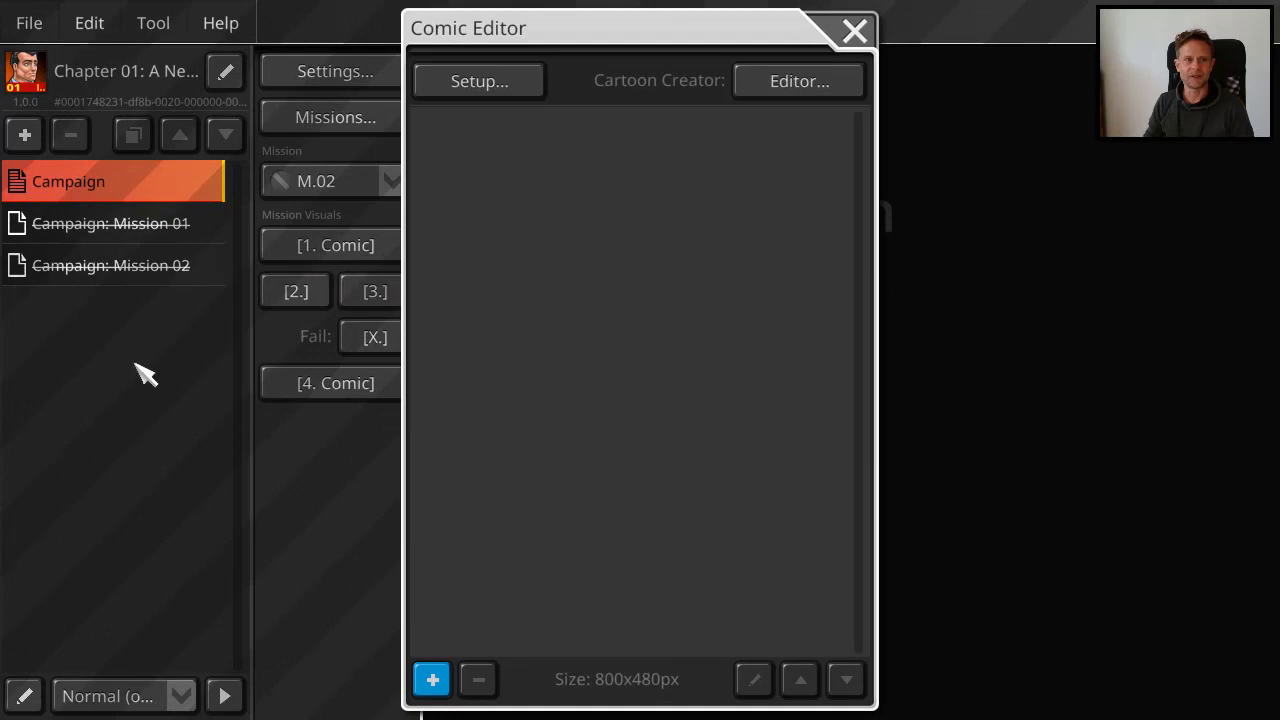
left_click(435, 683)
left_click(563, 228)
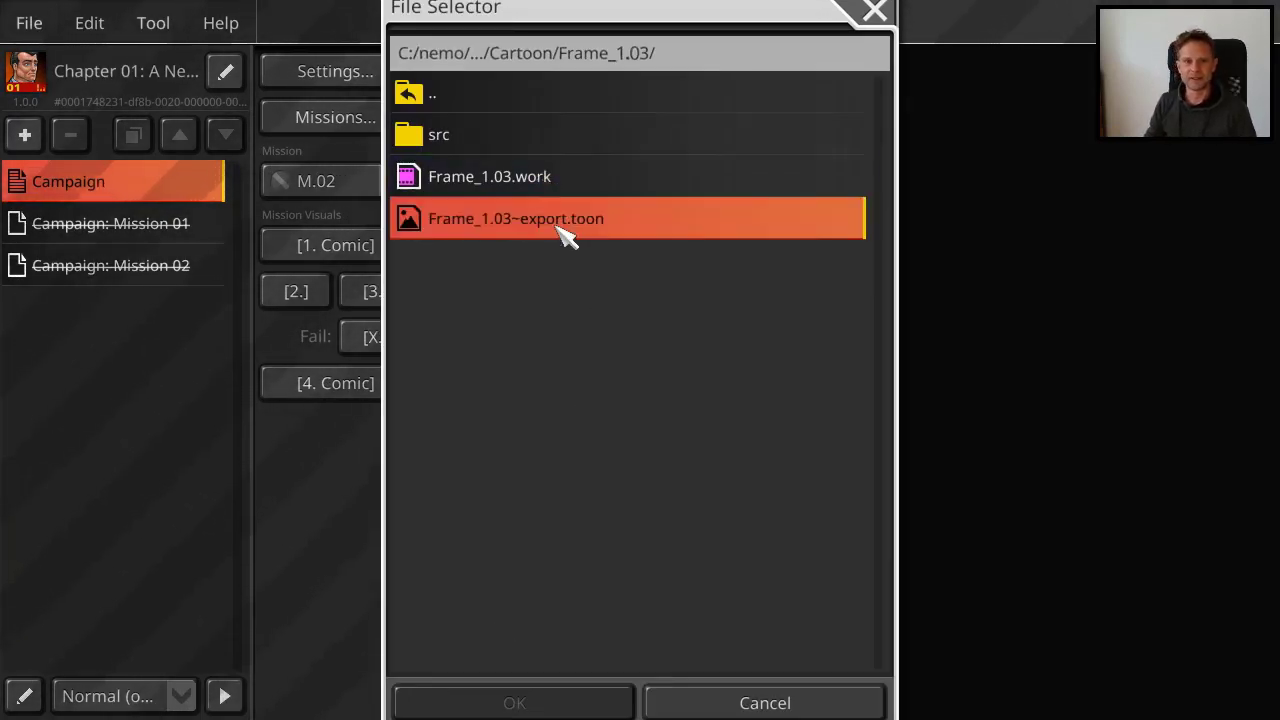
left_click(546, 705)
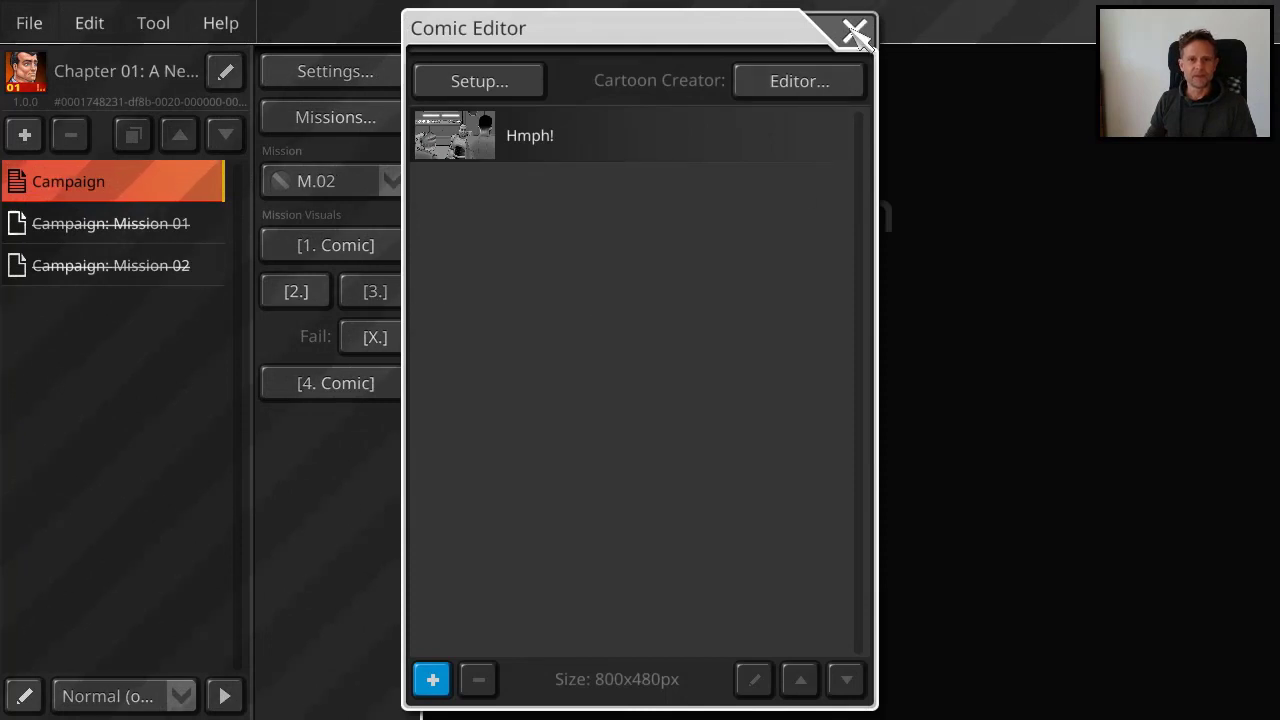
left_click(851, 32)
left_click(340, 182)
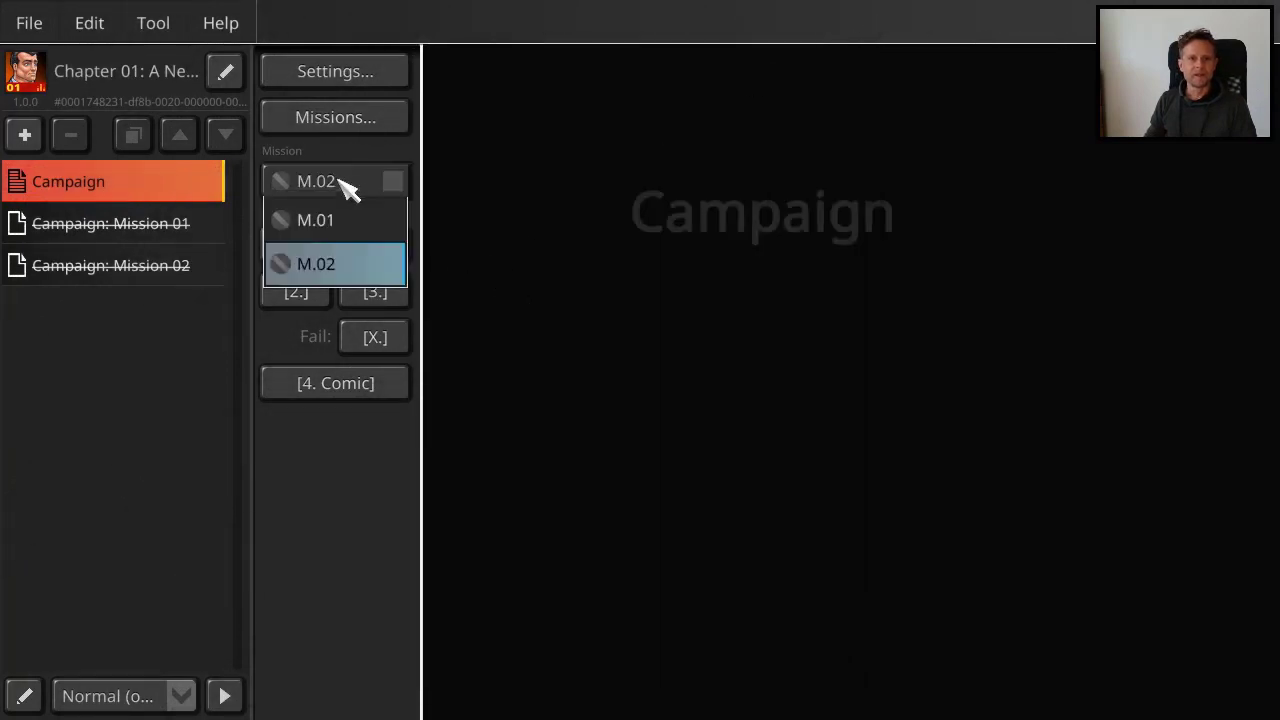
left_click(33, 22)
left_click(29, 22)
Step: Save the campaign, then give M.02's second dialogue an Agent Johnson line 'Where am I?'
left_click(55, 182)
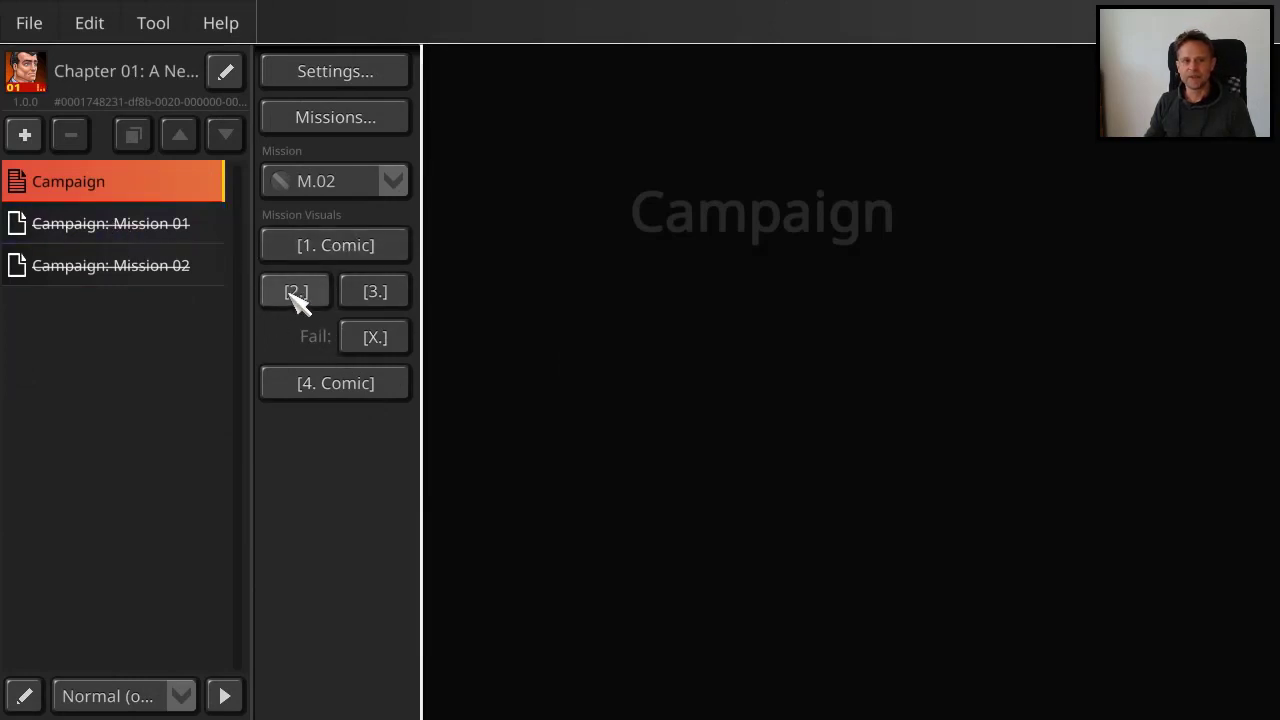
left_click(297, 295)
left_click(476, 534)
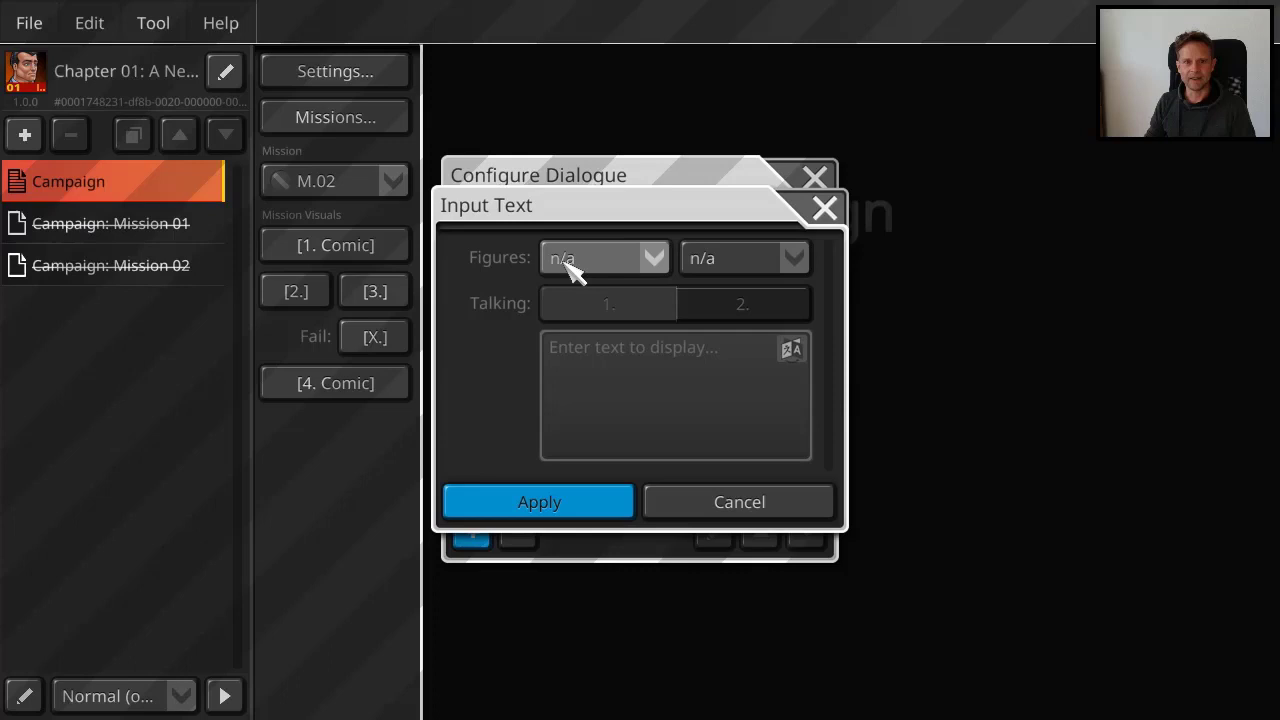
left_click(566, 262)
left_click(629, 394)
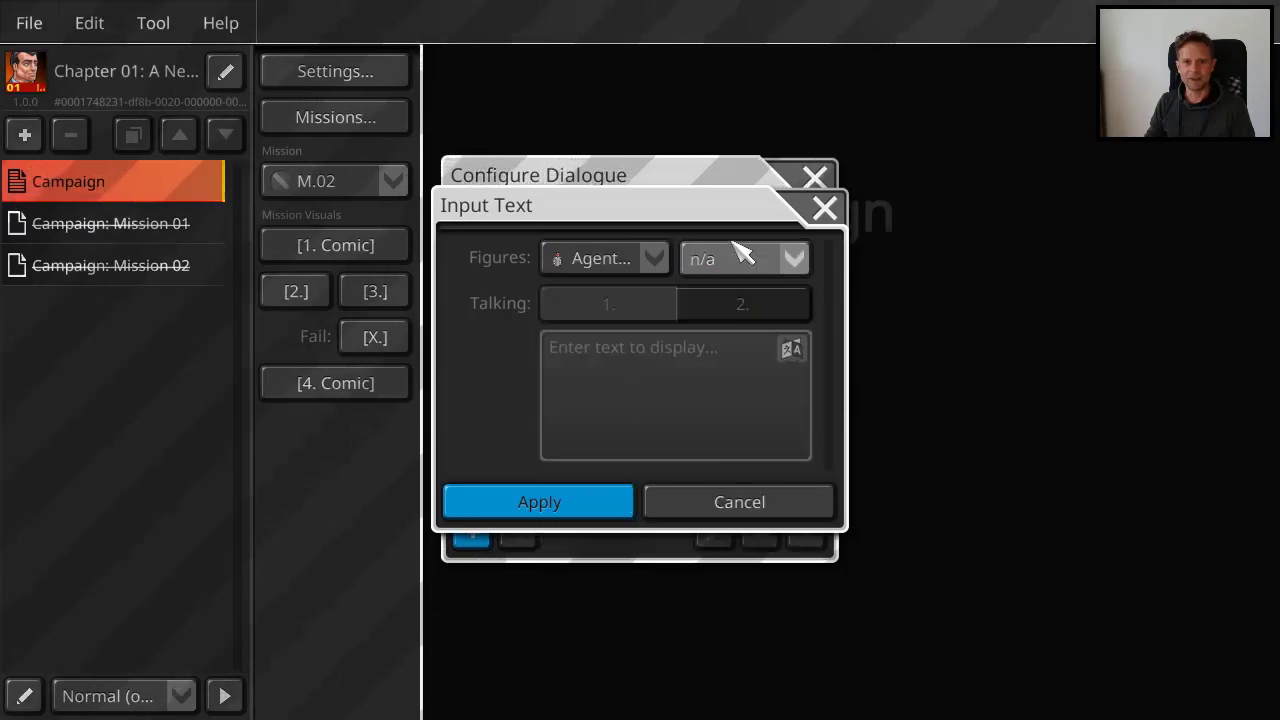
left_click(742, 252)
left_click(623, 400)
left_click(622, 395)
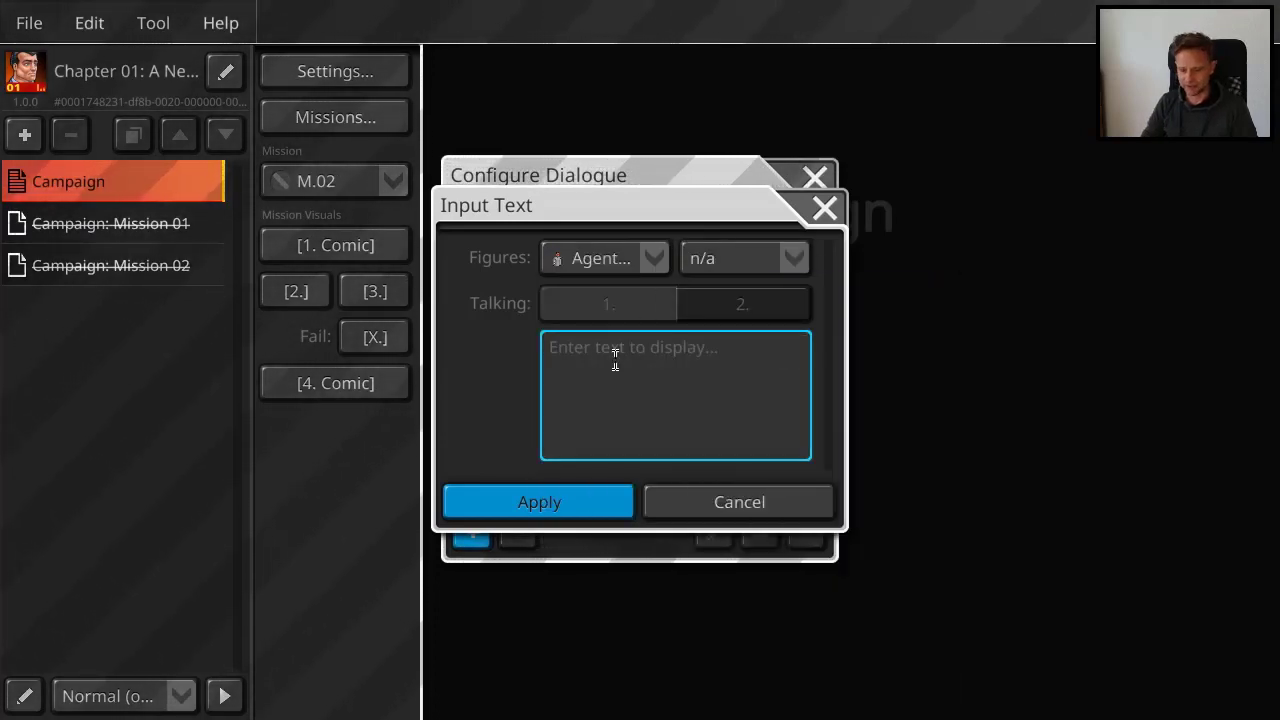
type("Where am I?")
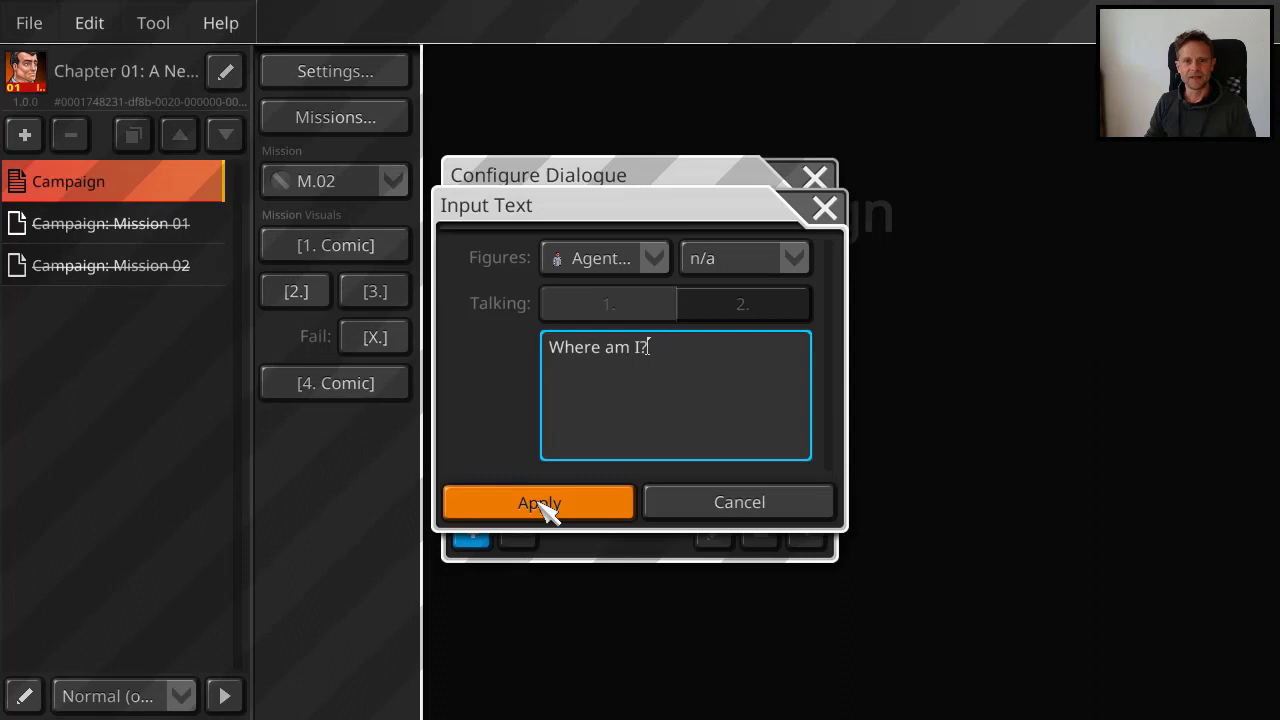
left_click(540, 503)
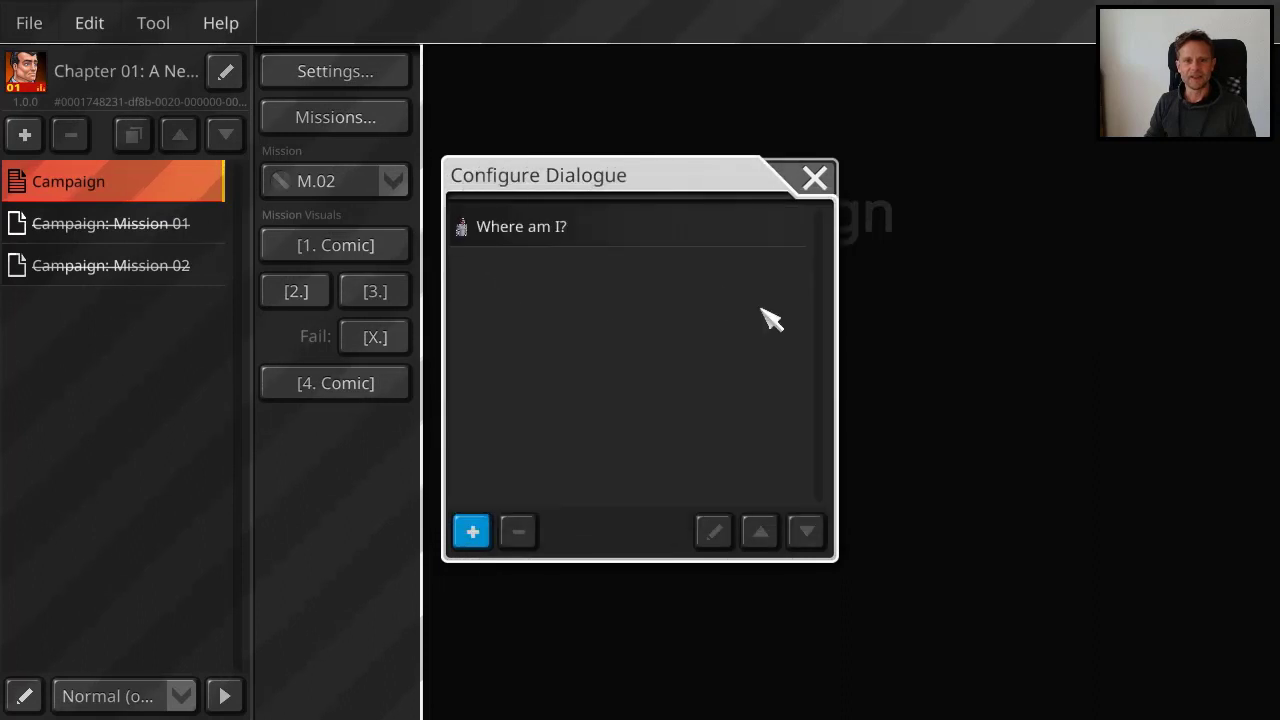
left_click(816, 179)
Step: In M.02's third dialogue, add the line 'Who are you?' with Agent Johnson and Major Tom as figures
left_click(362, 293)
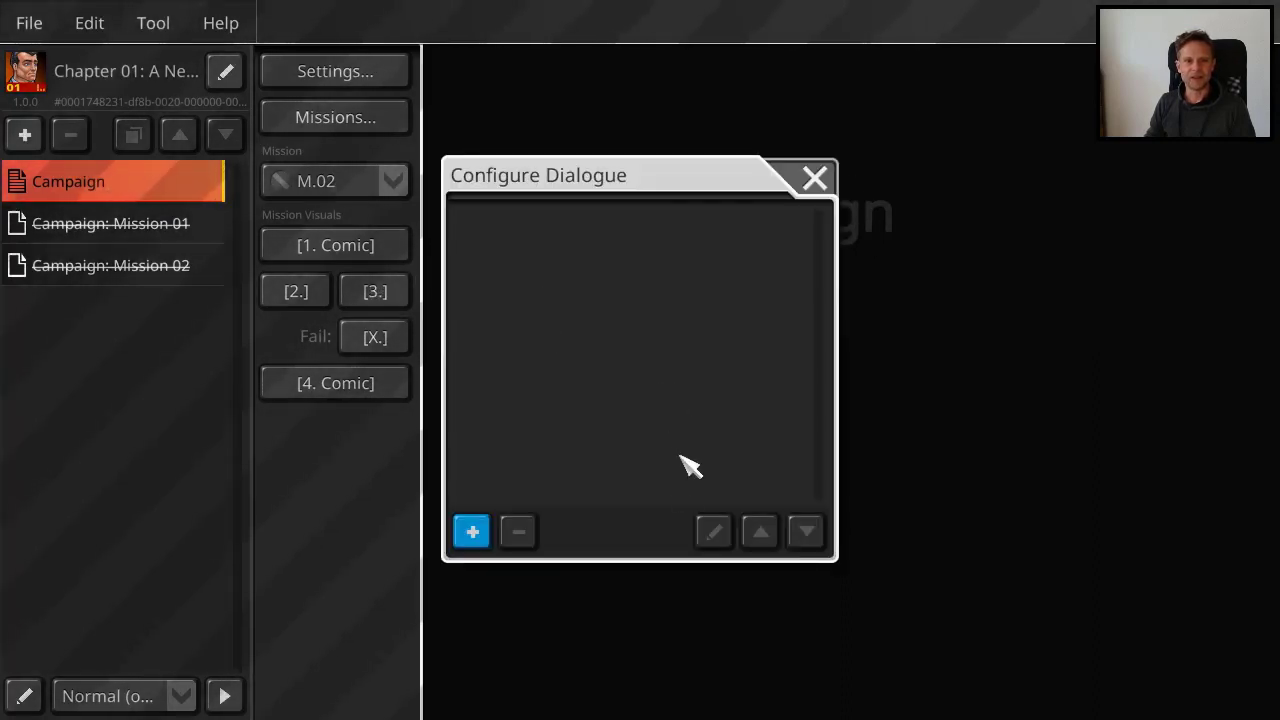
left_click(472, 531)
left_click(597, 262)
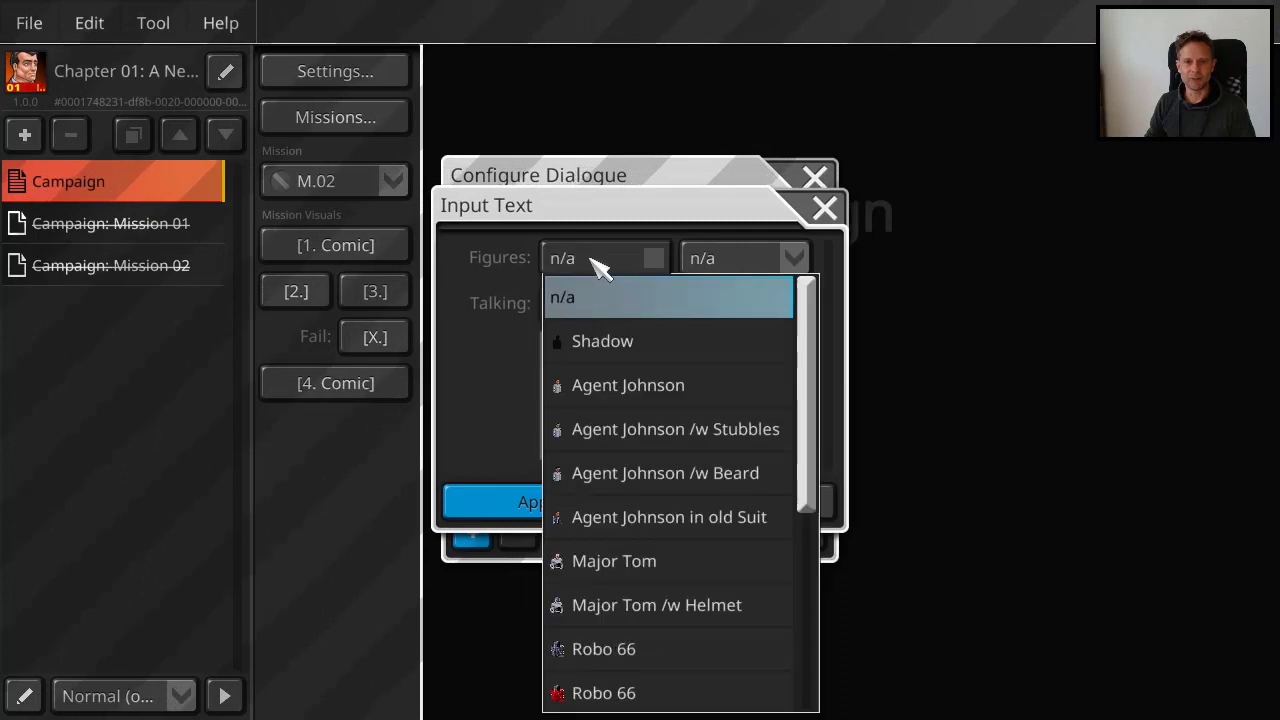
left_click(628, 386)
left_click(718, 262)
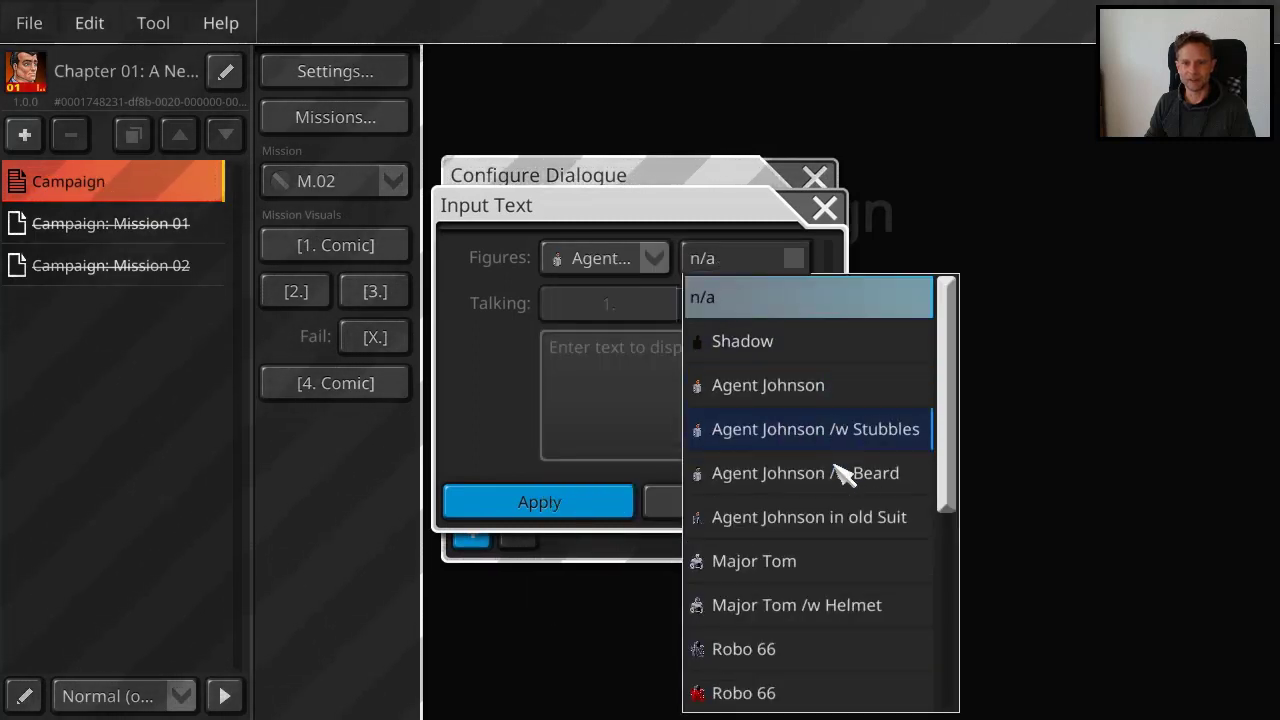
scroll(835, 470, "down", 1)
left_click(766, 482)
left_click(584, 378)
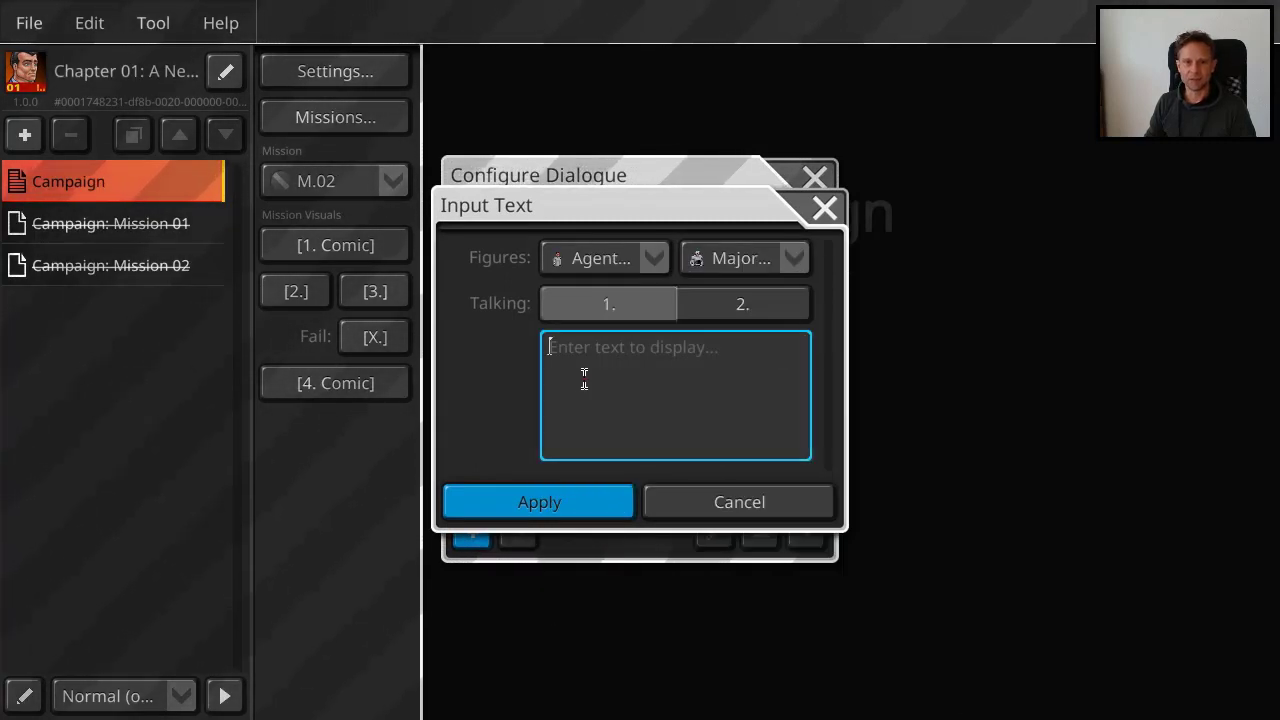
type("How")
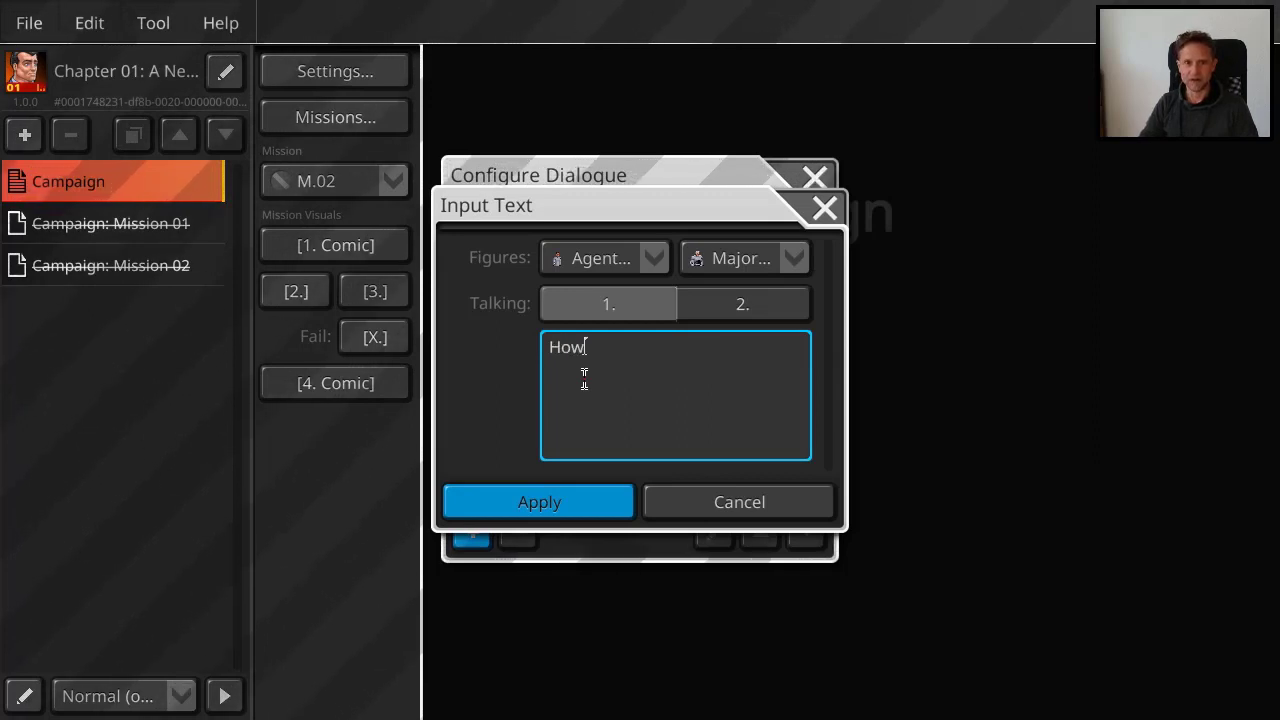
type(" are")
key("BackSpace")
key("BackSpace")
key("BackSpace")
key("BackSpace")
key("BackSpace")
key("BackSpace")
key("BackSpace")
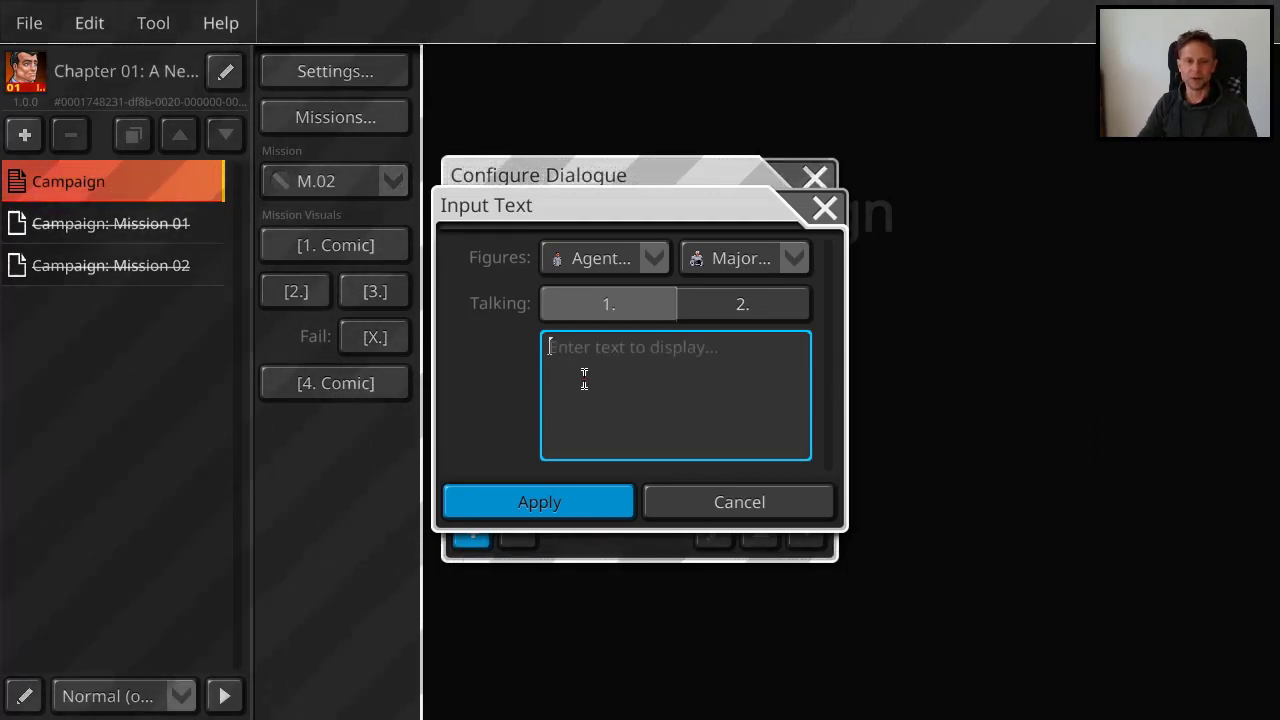
type("Hw")
key("BackSpace")
key("BackSpace")
type("W")
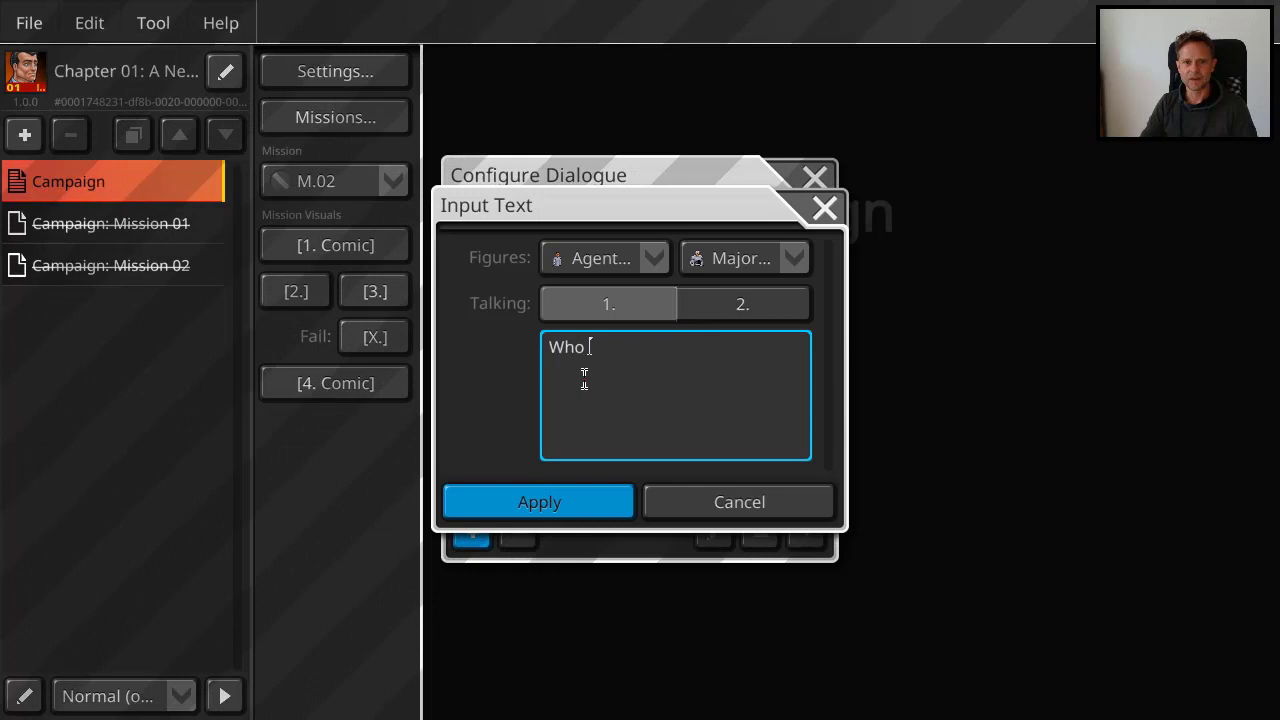
left_click(589, 503)
Step: Add Major Tom's reply 'I'm Major Tom.' with the second figure as speaker
left_click(472, 532)
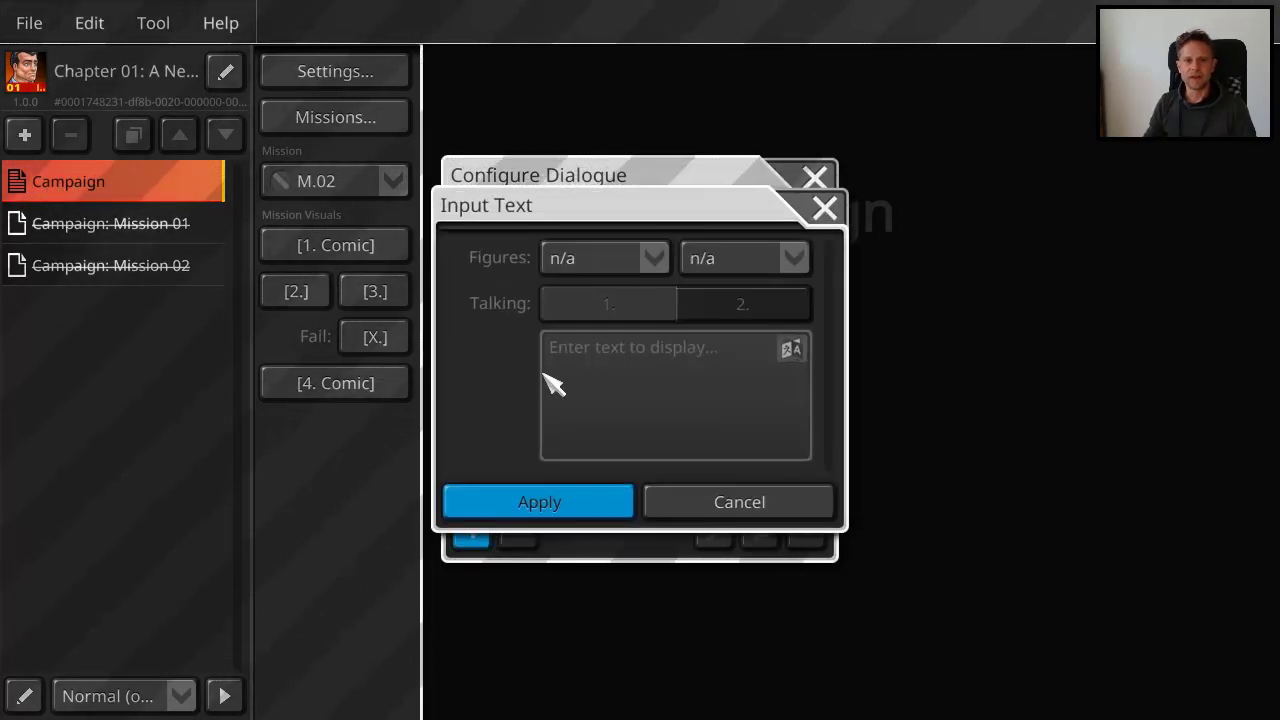
left_click(620, 262)
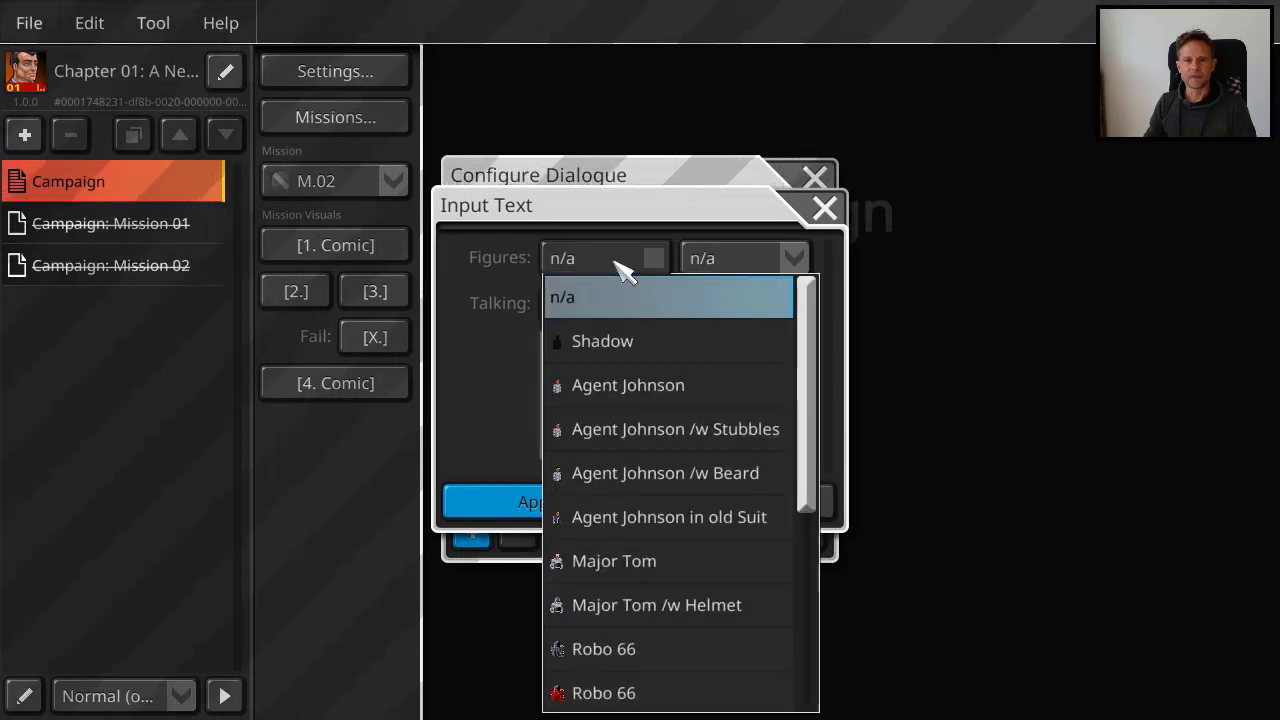
left_click(714, 258)
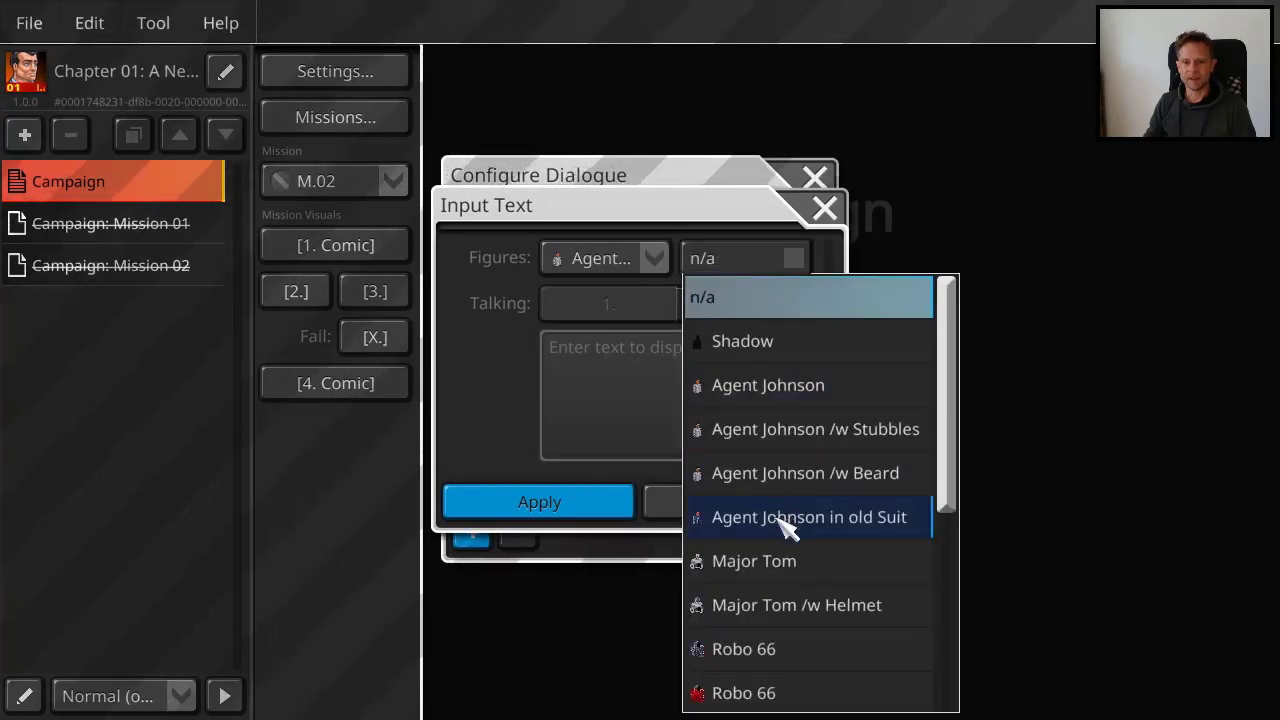
left_click(780, 567)
left_click(742, 306)
left_click(651, 423)
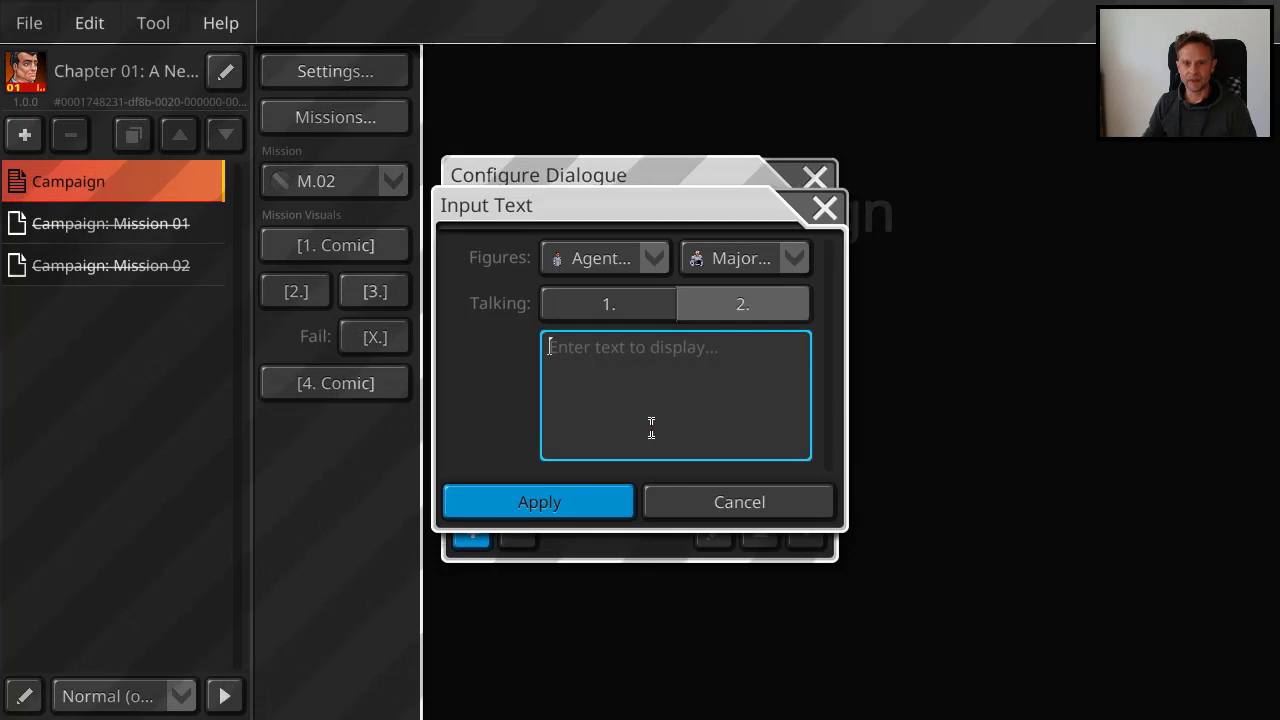
type("I'm M")
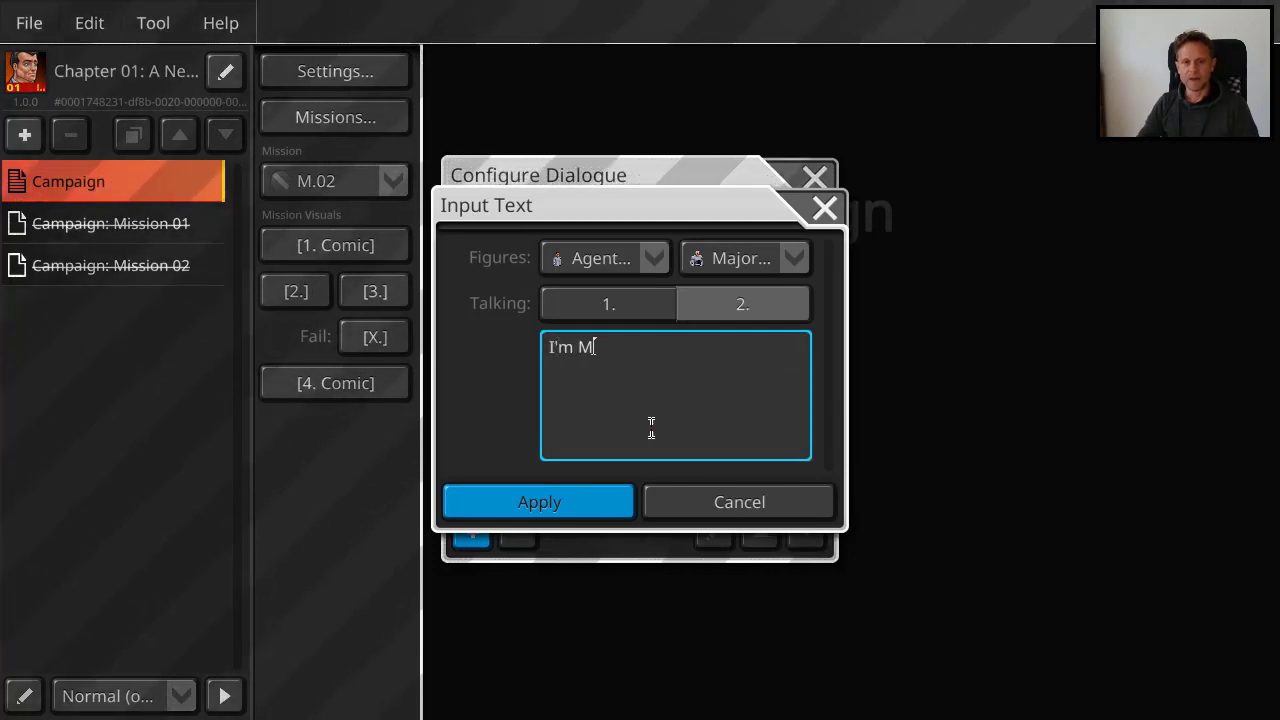
type("ajor Tom.")
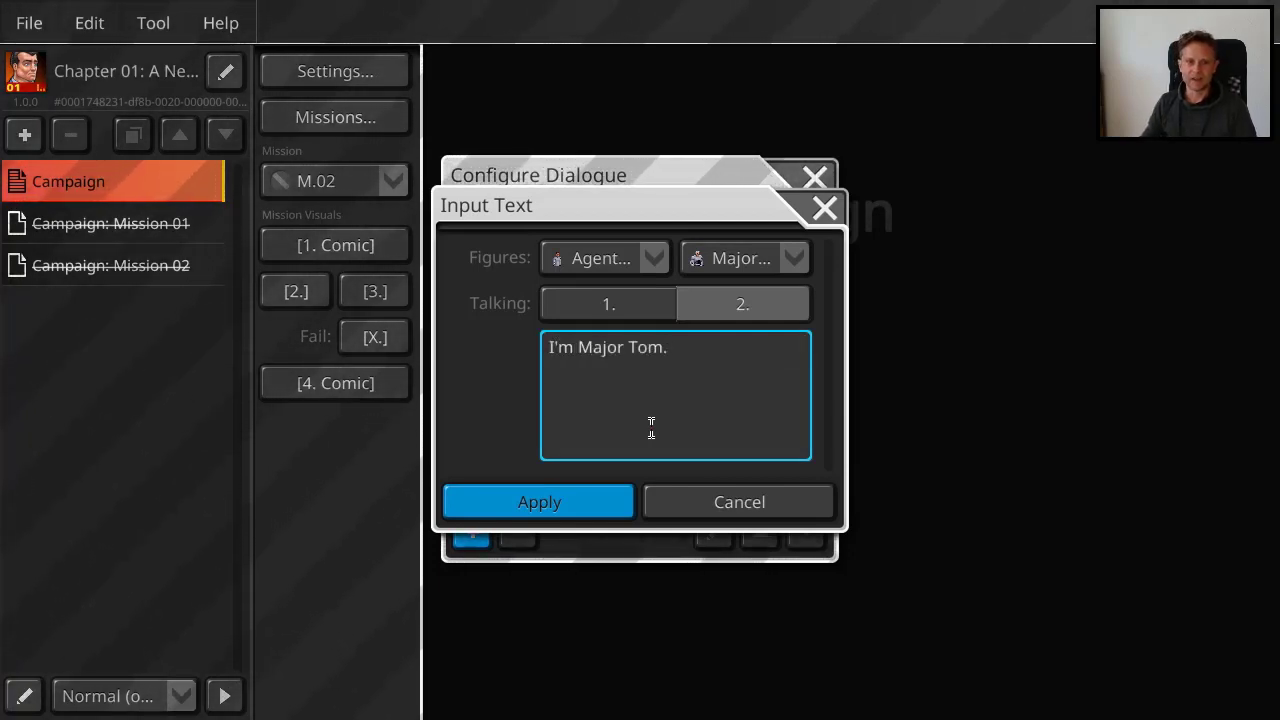
left_click(525, 505)
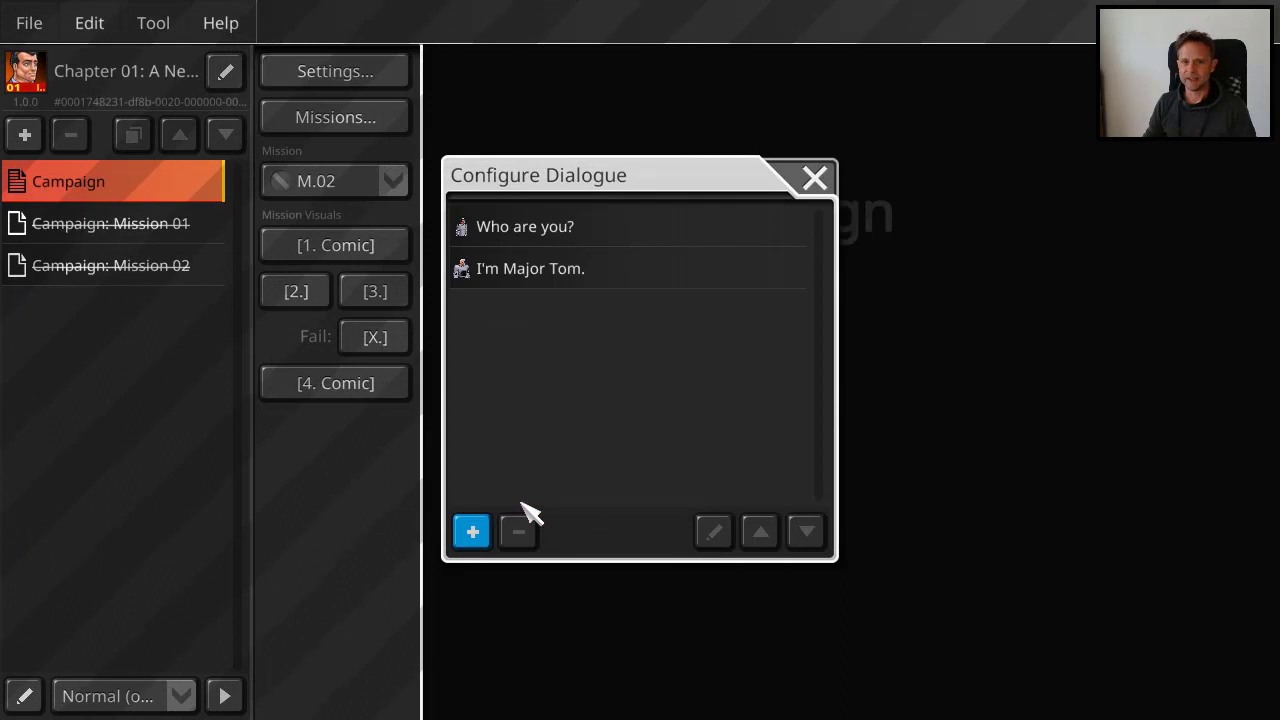
Step: Close the M.02 dialogue editor, review the mission-failed [X.] popup settings, and close them
left_click(815, 178)
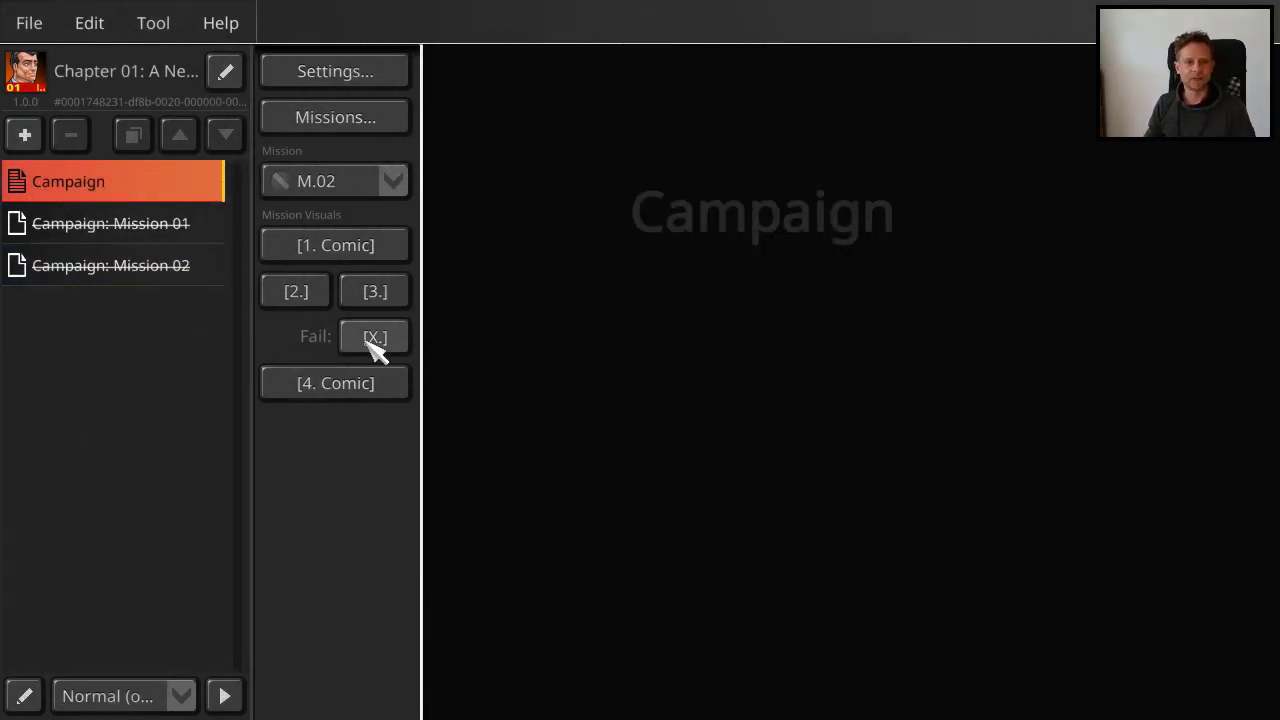
left_click(374, 340)
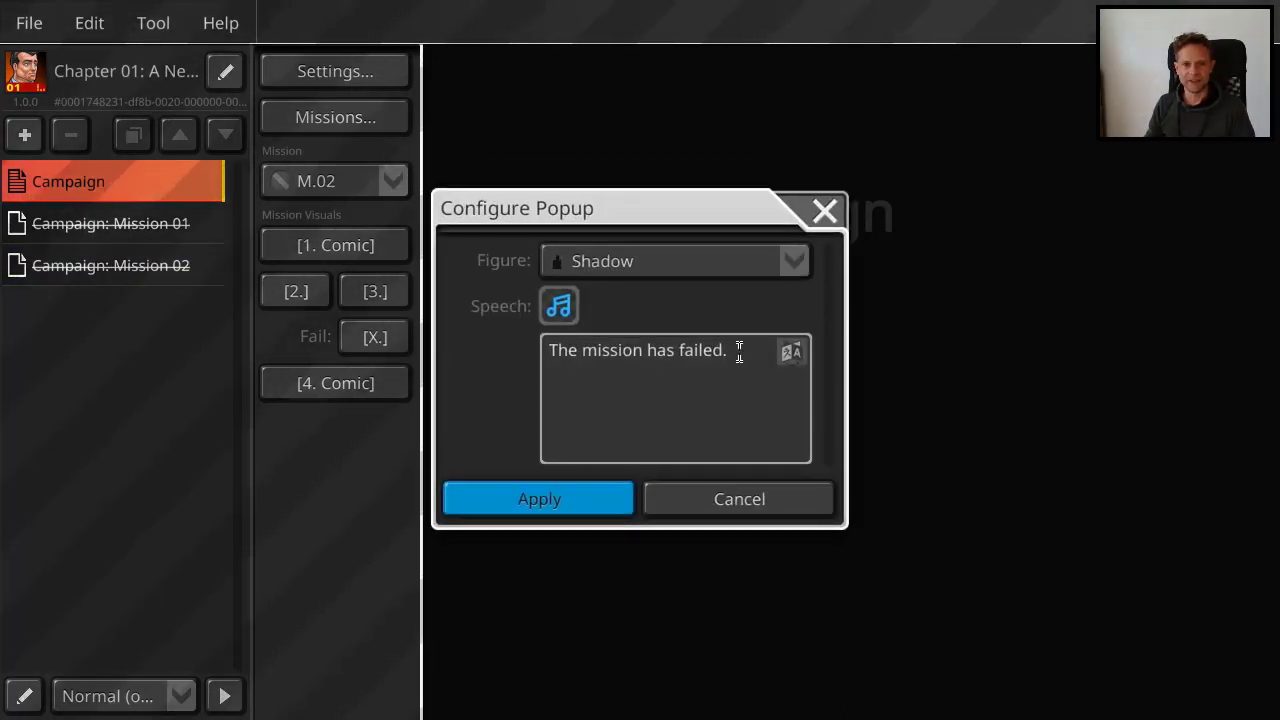
left_click(825, 212)
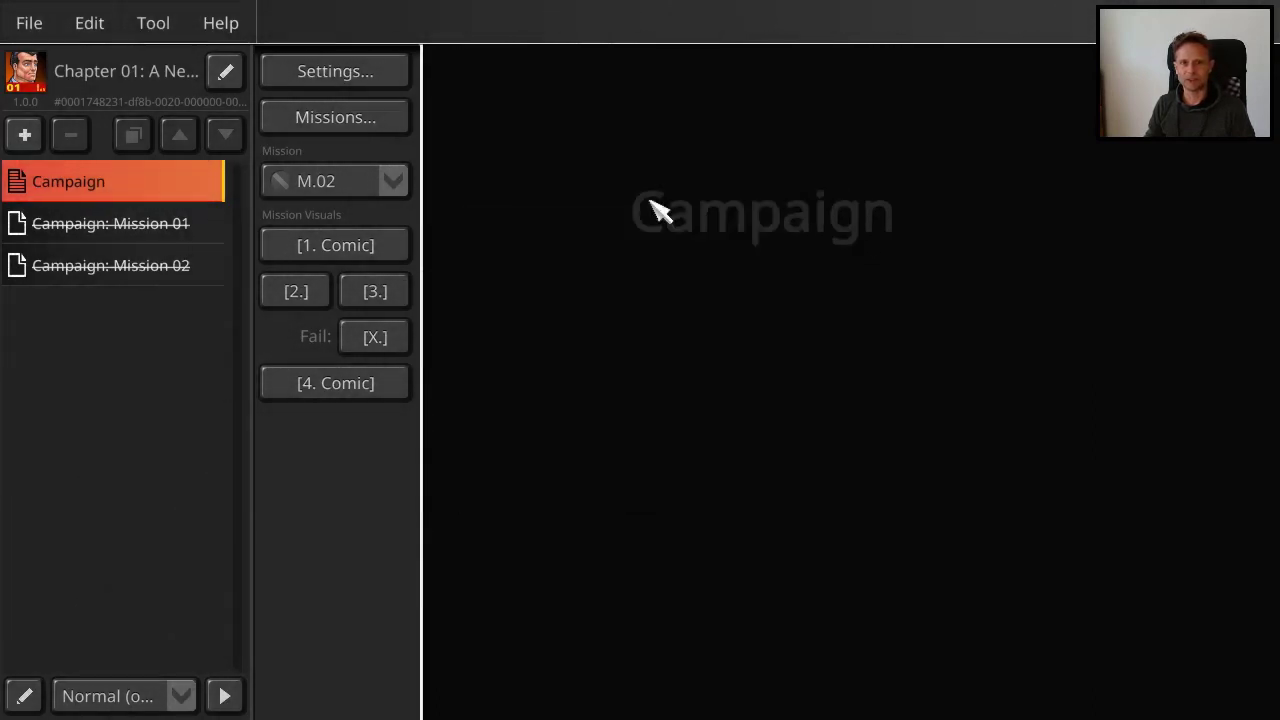
Step: Switch to mission M.01 and start a second-visual dialogue line with Agent Johnson as first figure
left_click(334, 190)
left_click(340, 220)
left_click(297, 291)
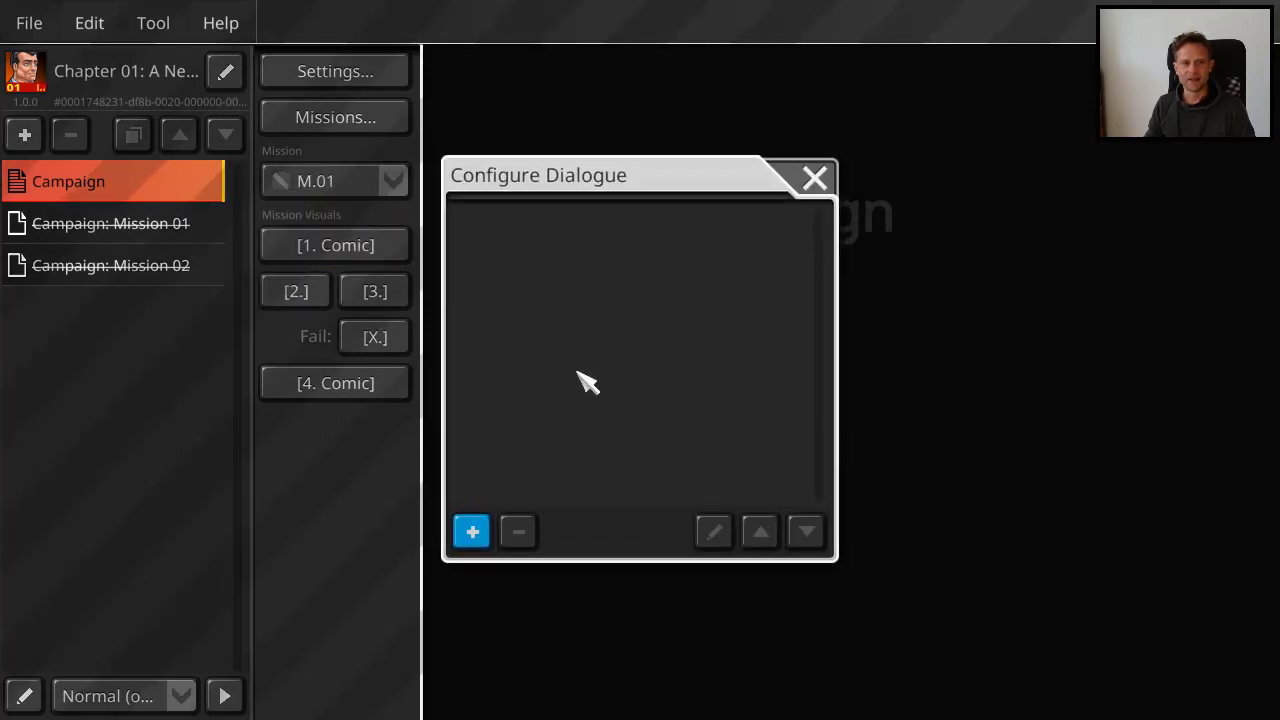
left_click(472, 531)
left_click(607, 257)
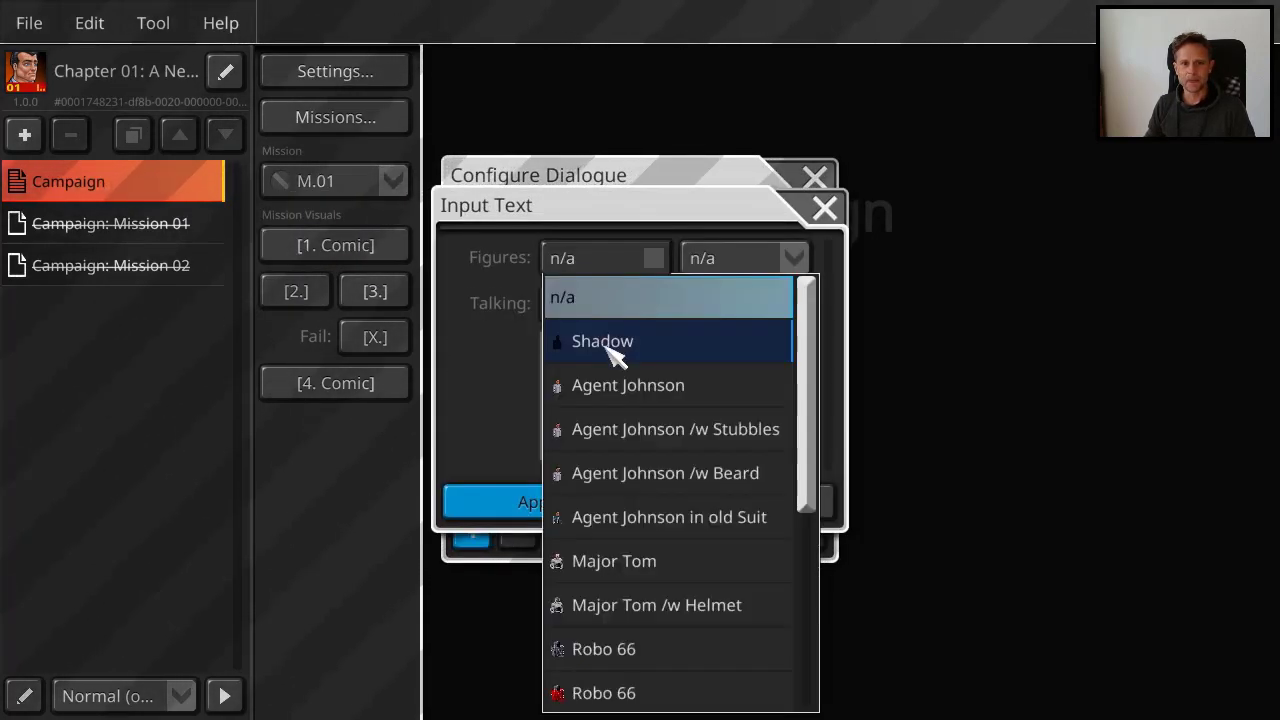
left_click(610, 388)
Step: Make Fluffy the second figure, apply the line 'How are you doggy?', and close the editor
left_click(737, 257)
scroll(775, 455, "down", 2)
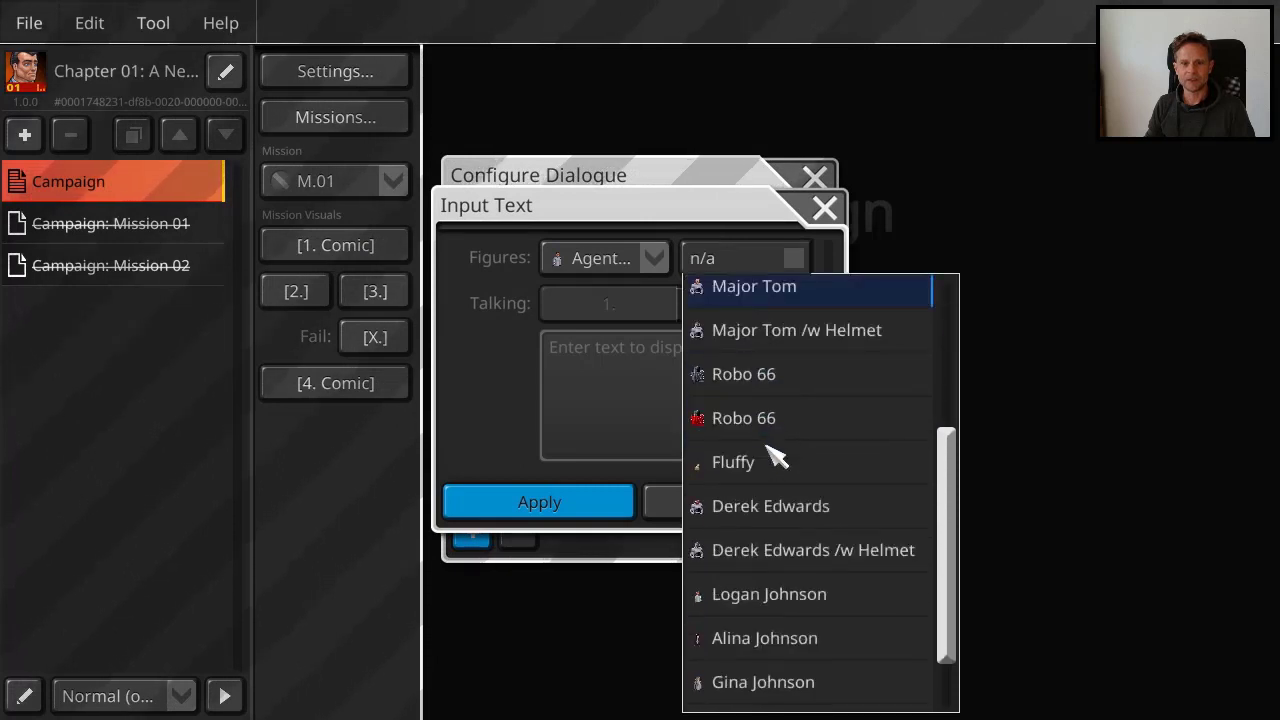
scroll(790, 500, "down", 1)
left_click(793, 395)
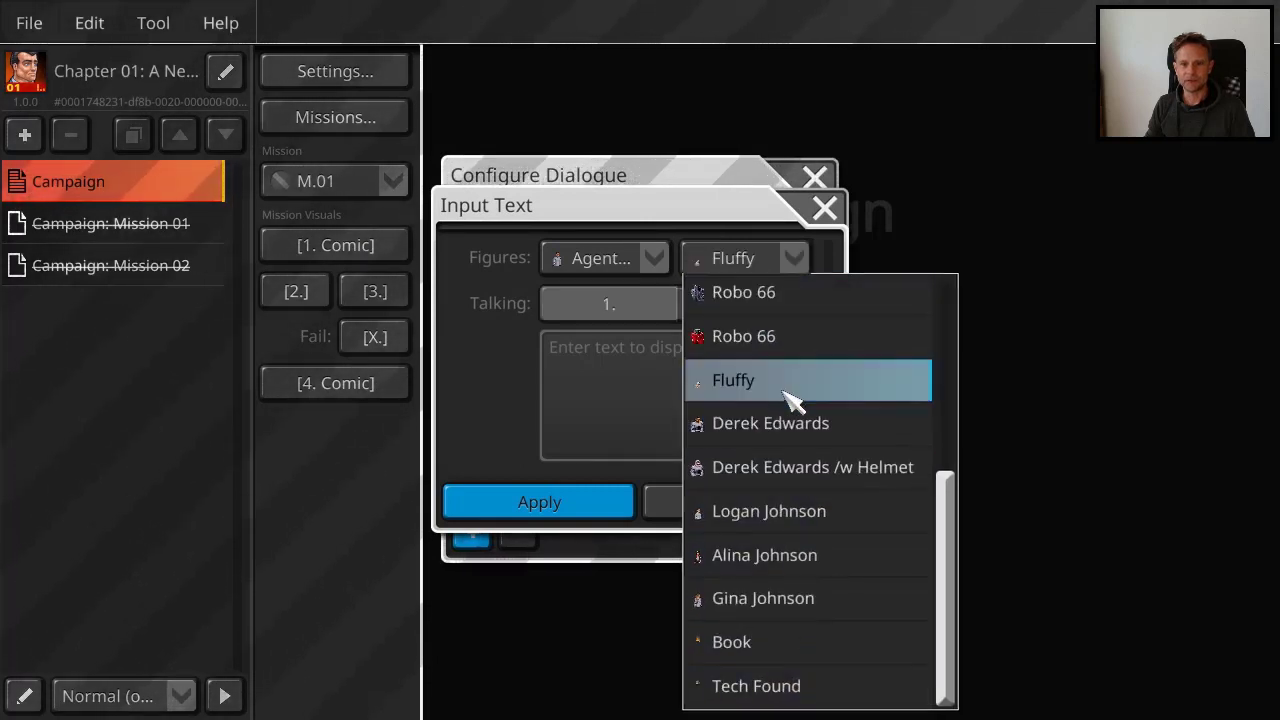
left_click(669, 415)
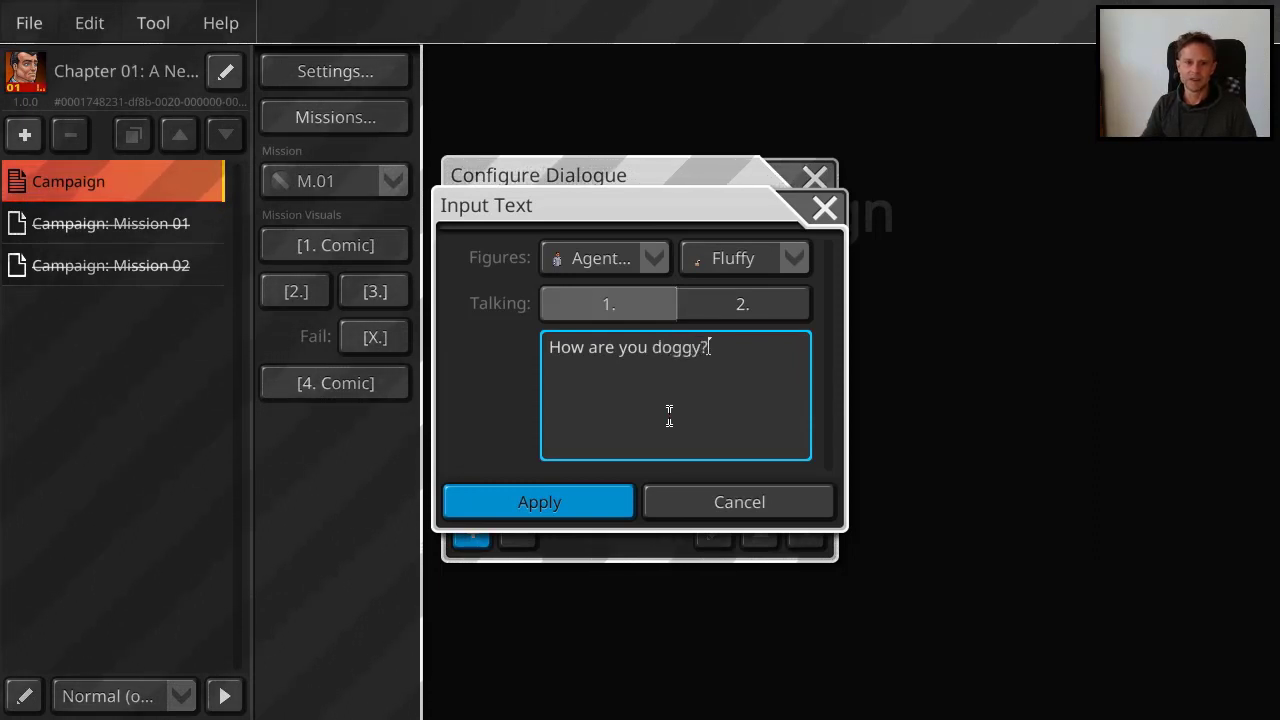
left_click(560, 505)
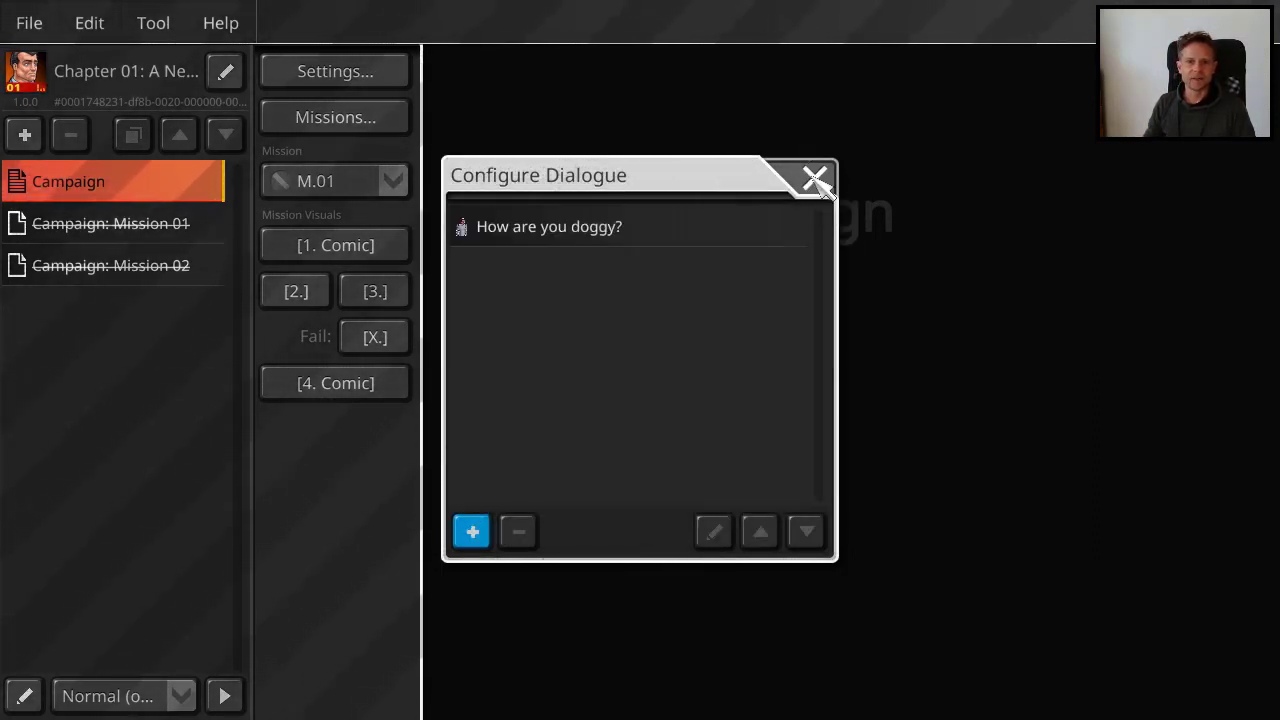
left_click(815, 180)
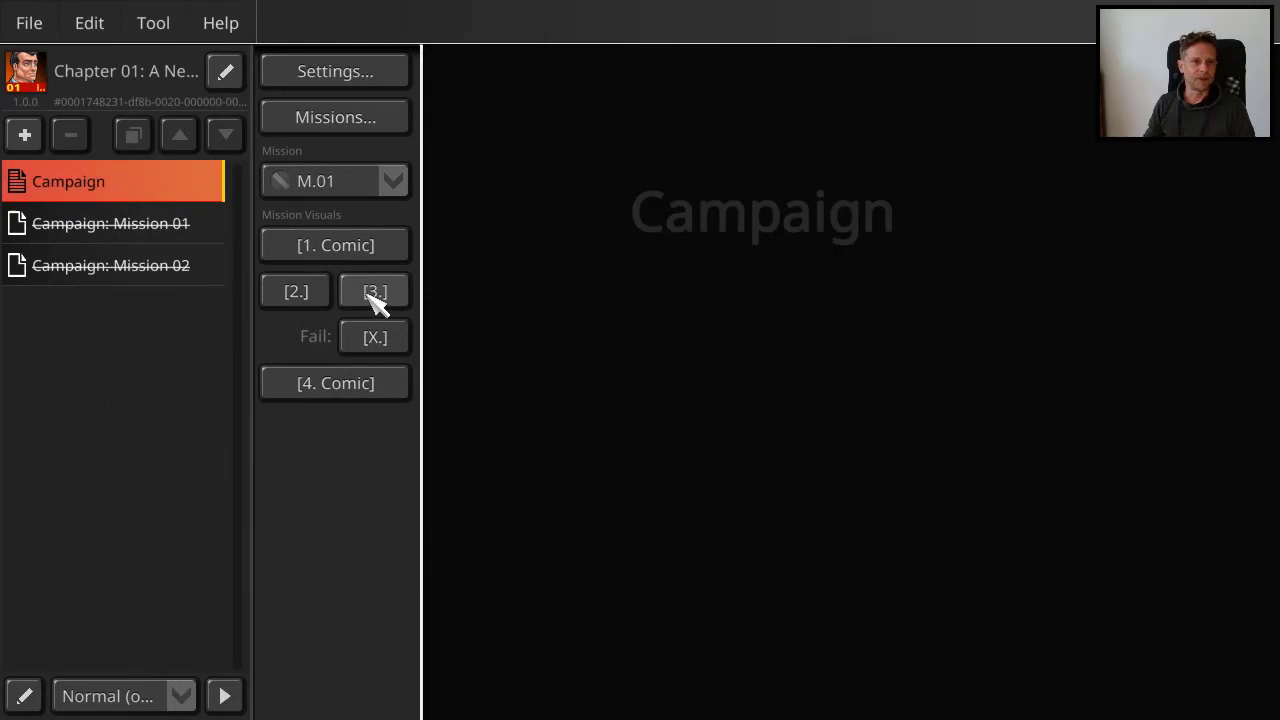
Step: Add Fluffy's reply 'Wau!!!' to M.01's third-visual dialogue, with Agent Johnson and Fluffy as figures
left_click(375, 292)
left_click(474, 540)
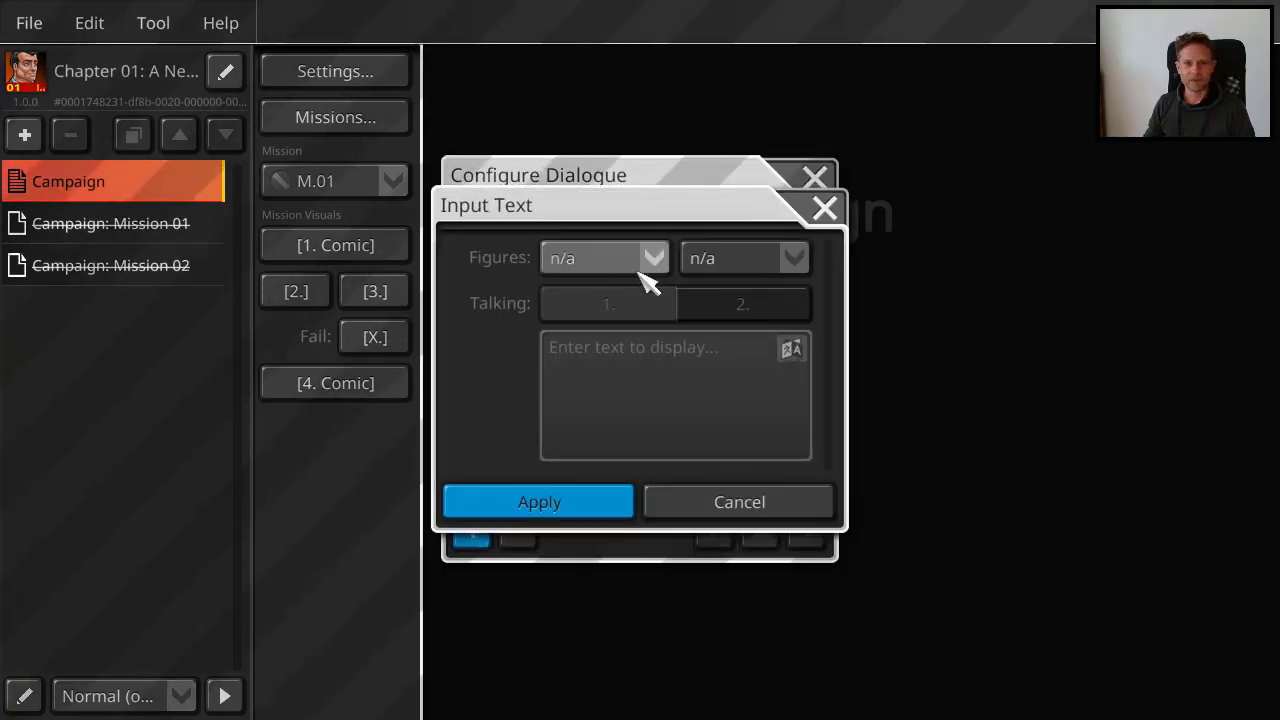
left_click(604, 260)
left_click(590, 385)
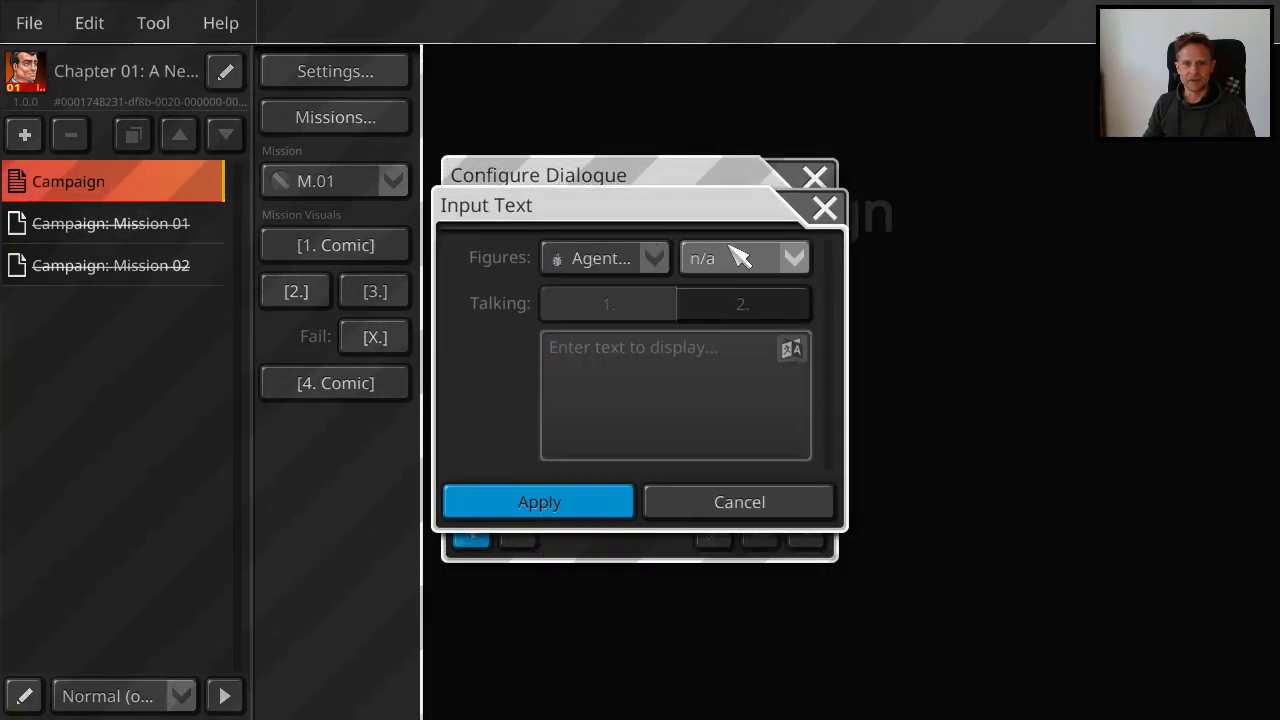
left_click(737, 258)
scroll(795, 455, "down", 4)
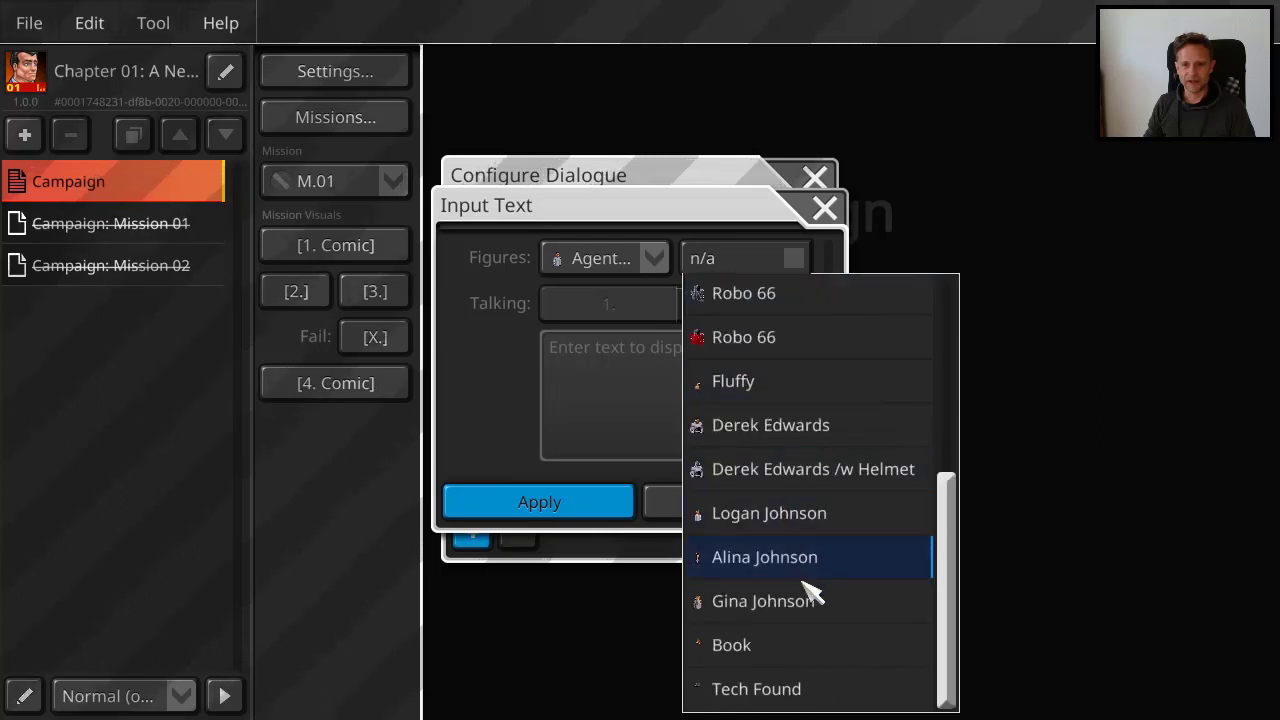
left_click(745, 378)
left_click(676, 410)
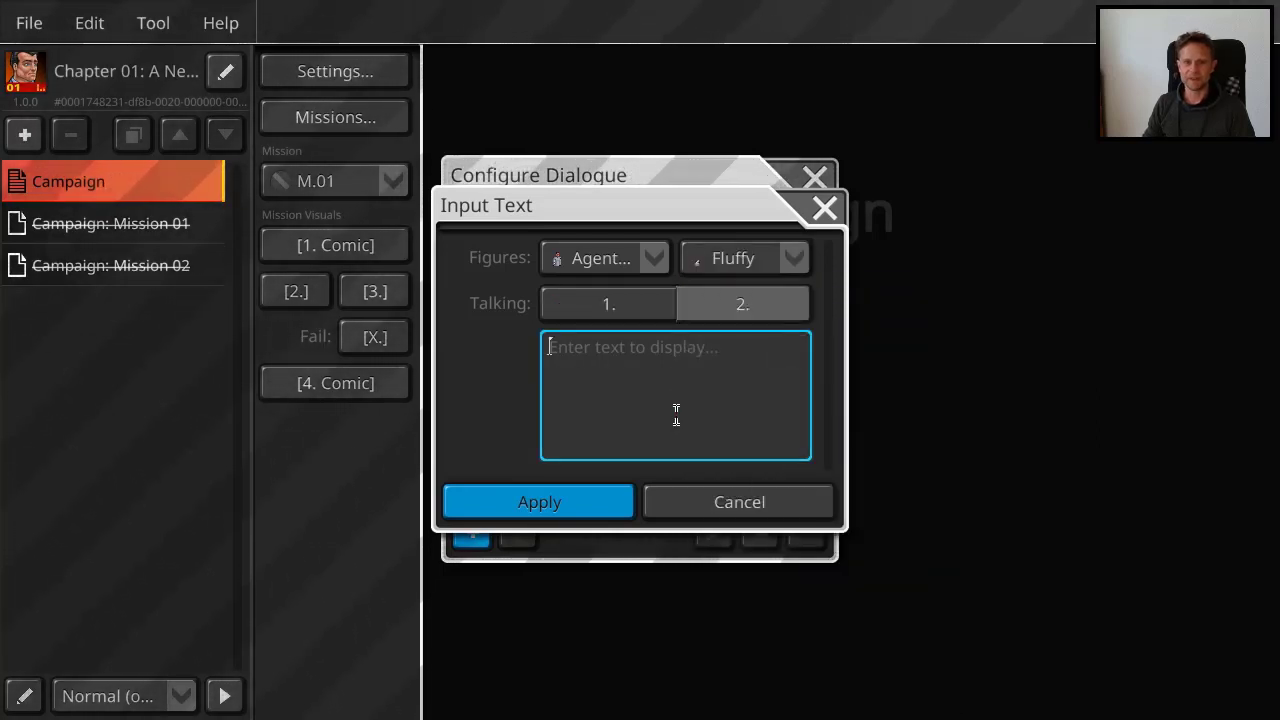
type("Wa")
key("BackSpace")
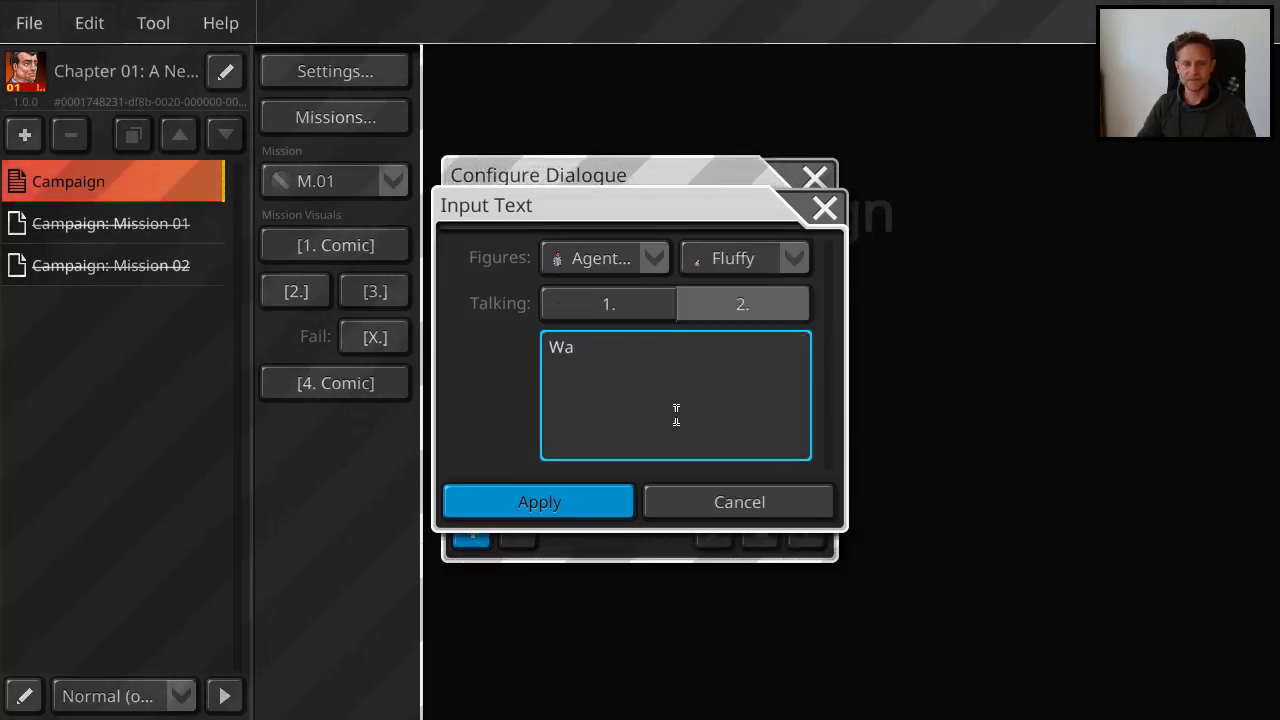
type("u!!!")
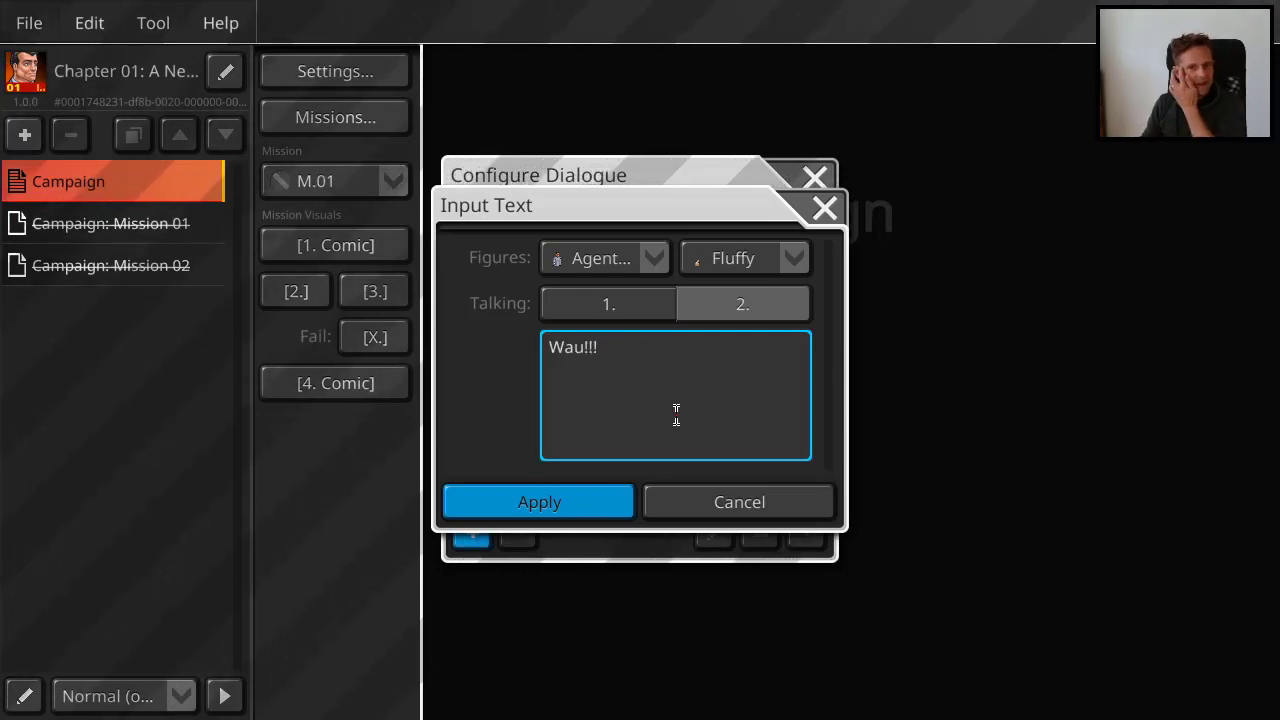
left_click(560, 506)
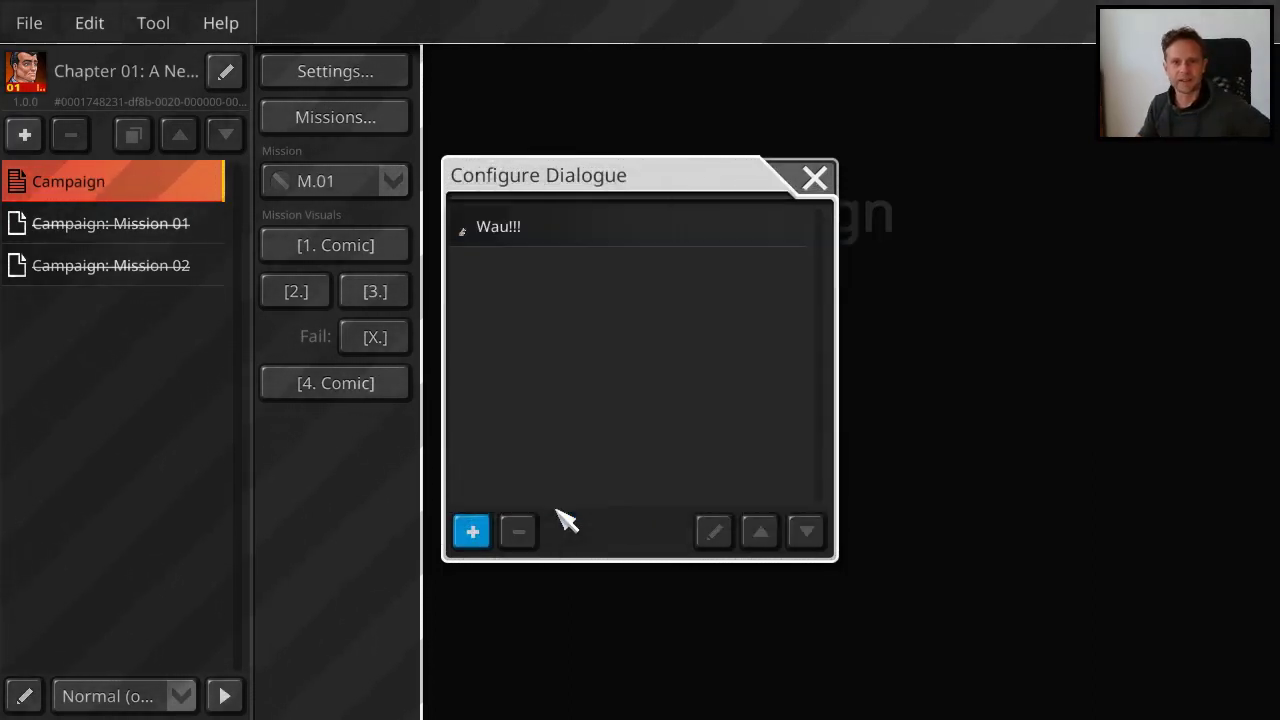
Step: Close the dialogue editor, save the campaign, and run Verify Map, confirming no errors
left_click(814, 177)
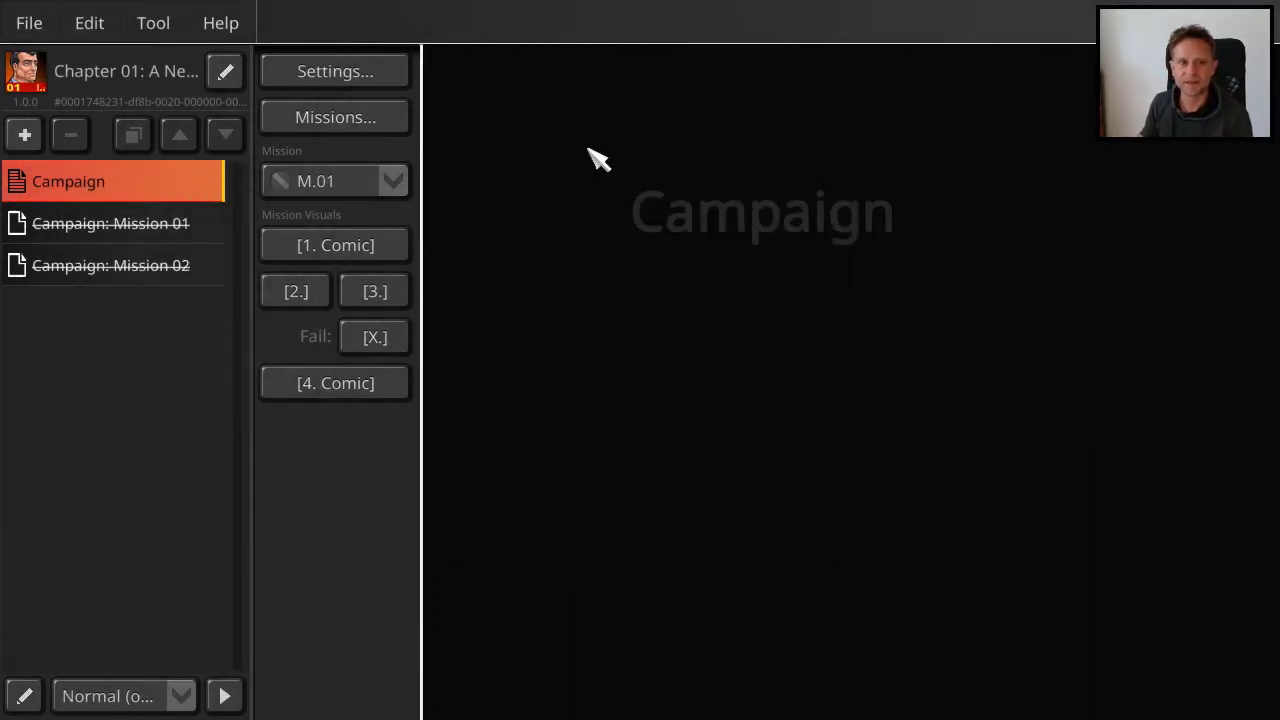
left_click(30, 30)
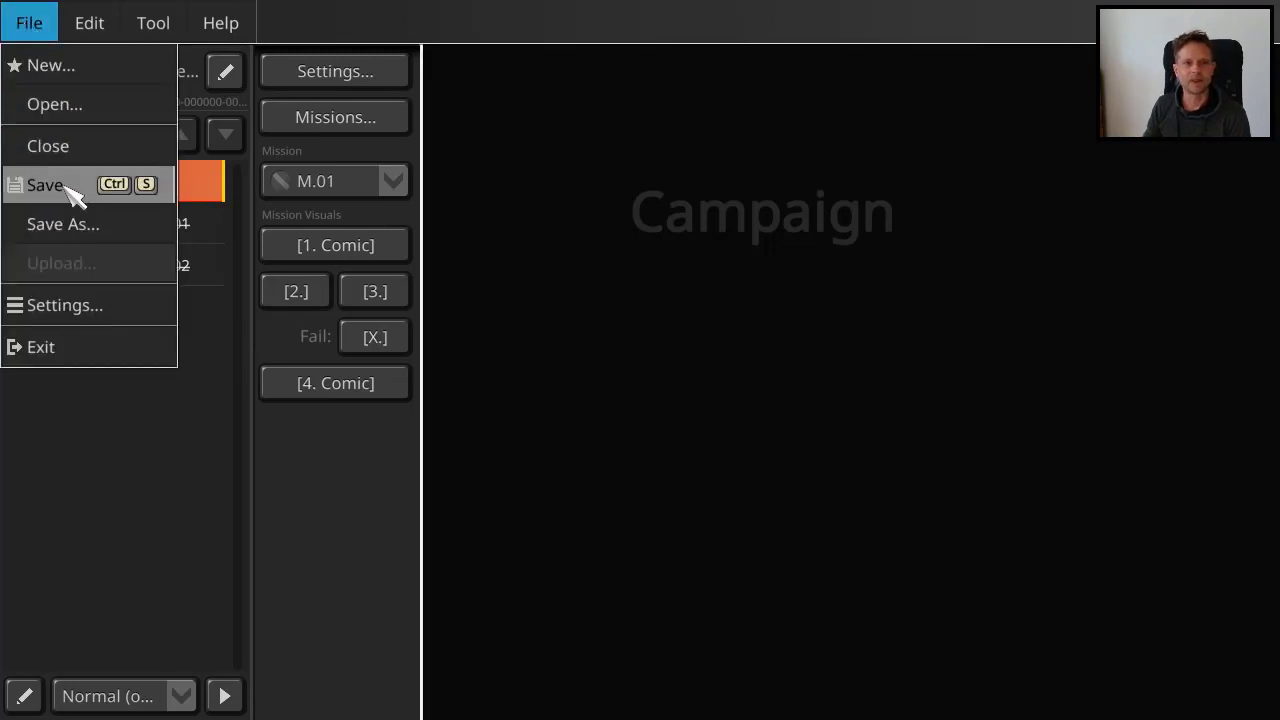
left_click(152, 24)
left_click(190, 68)
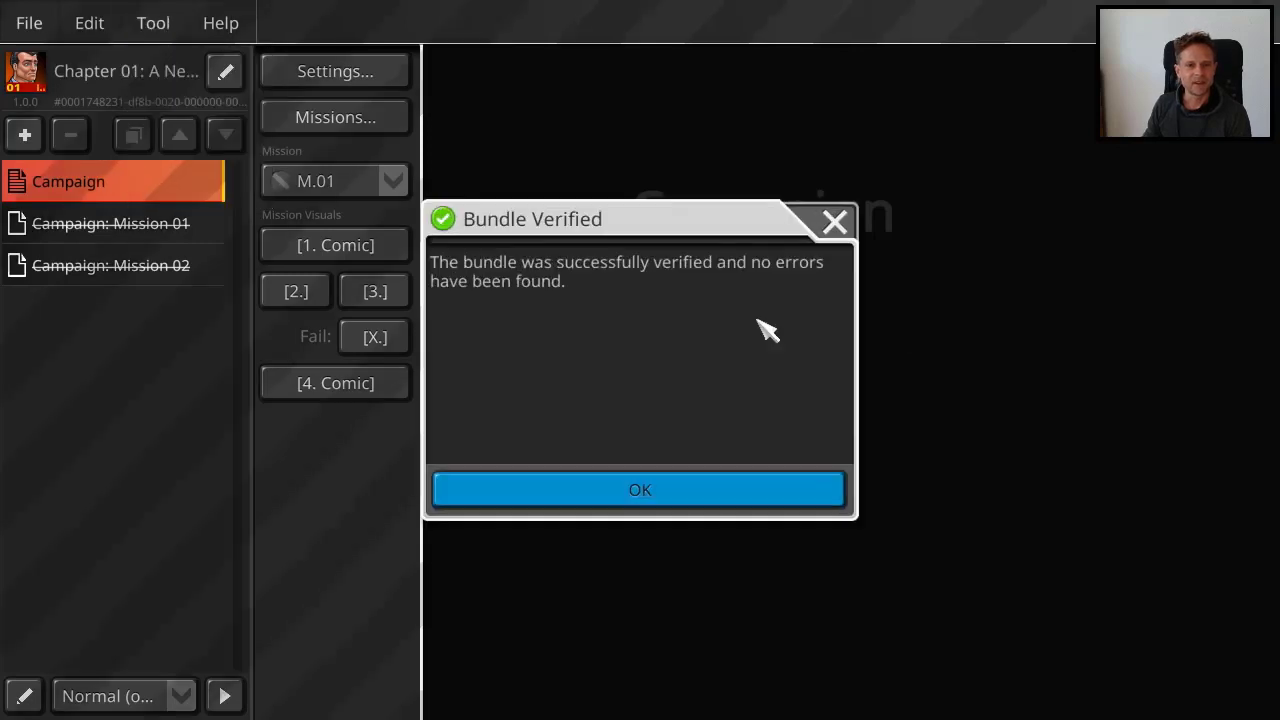
left_click(657, 500)
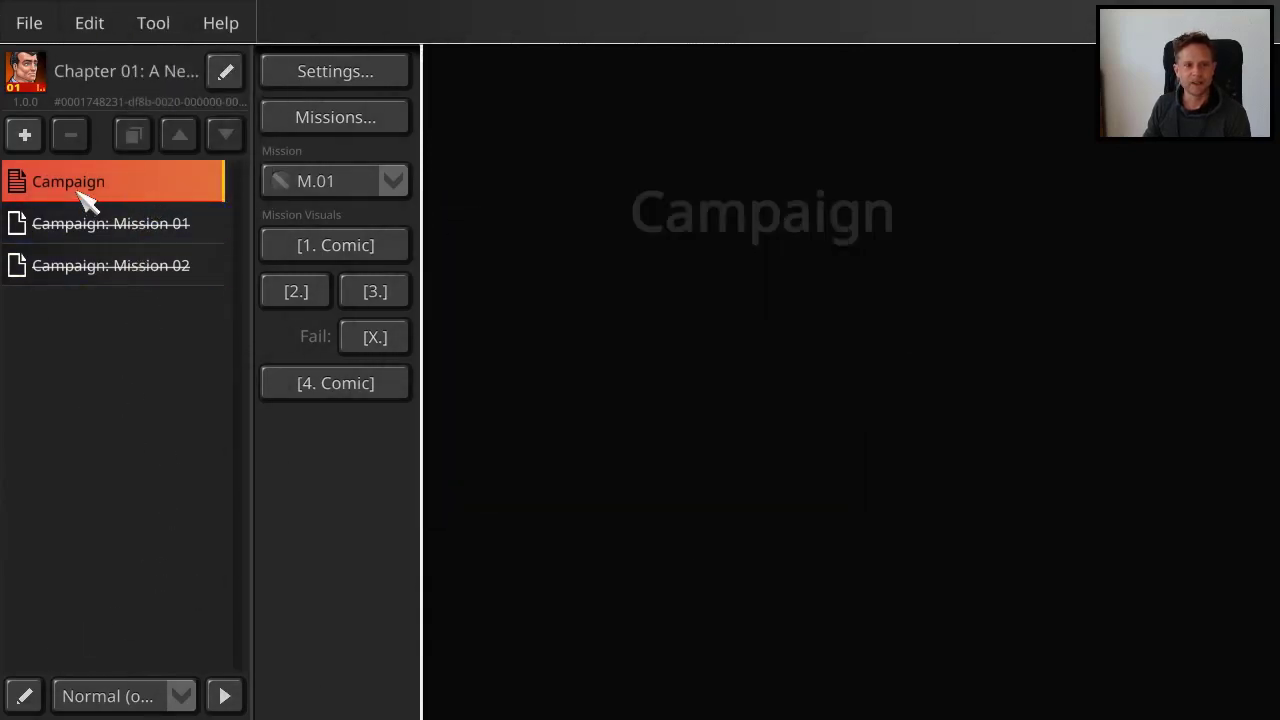
Step: Return to the campaign overview and play through the opening comic slides into Mission 01
left_click(108, 226)
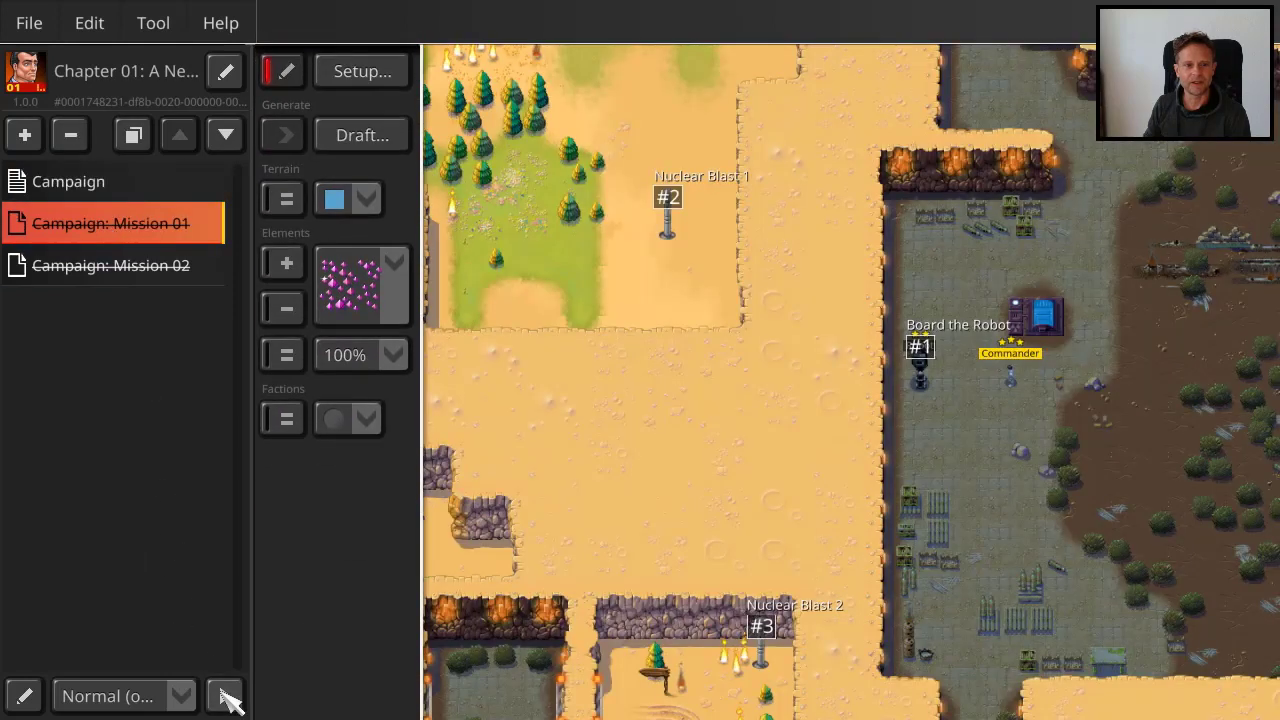
left_click(100, 182)
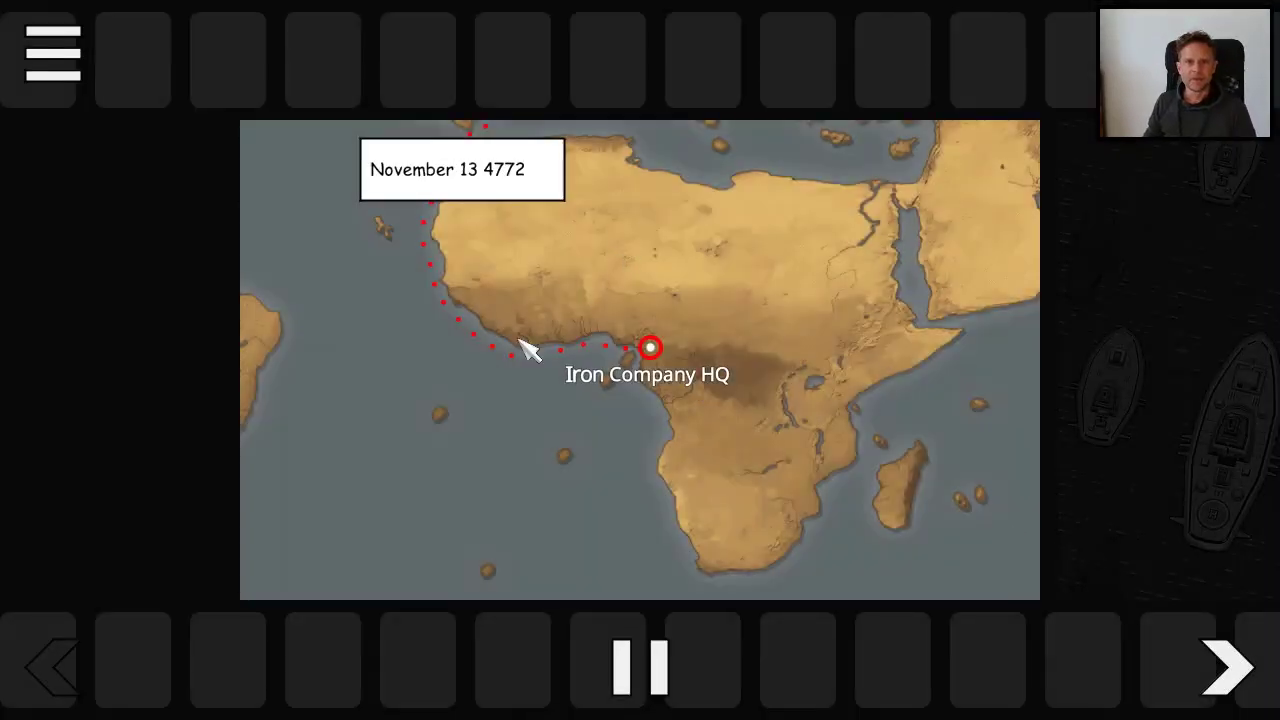
left_click(1240, 660)
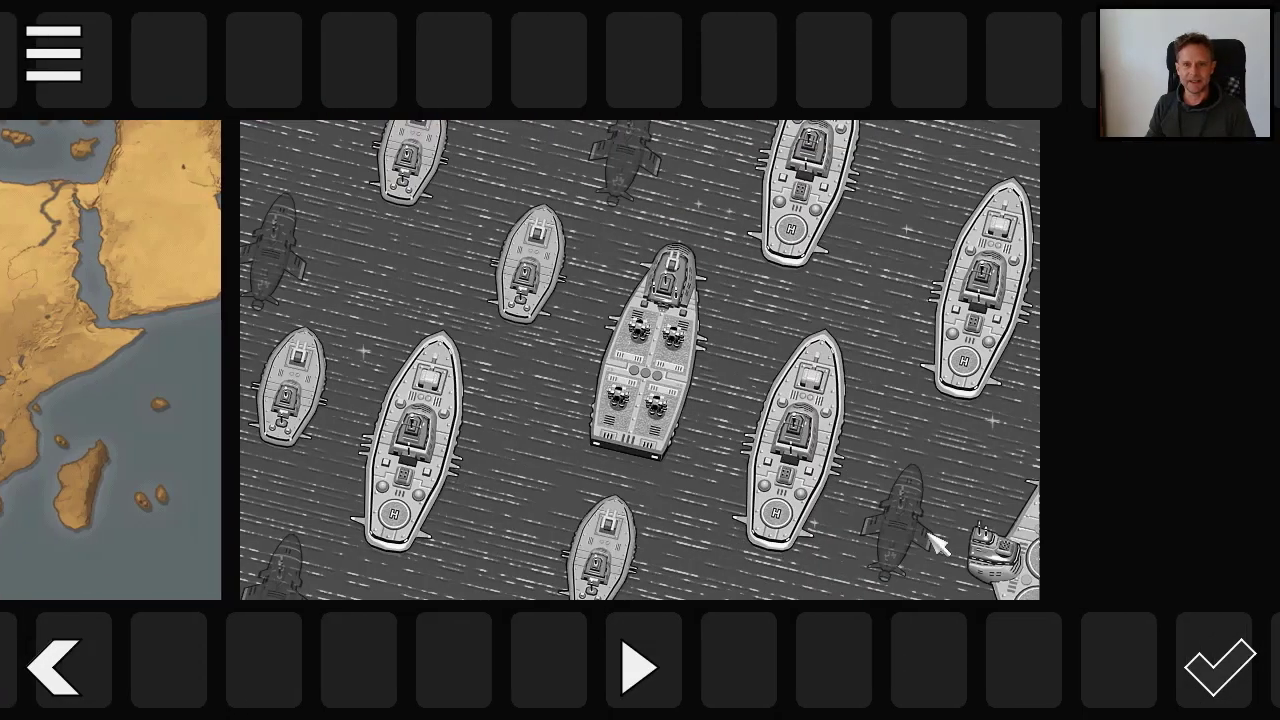
left_click(1228, 670)
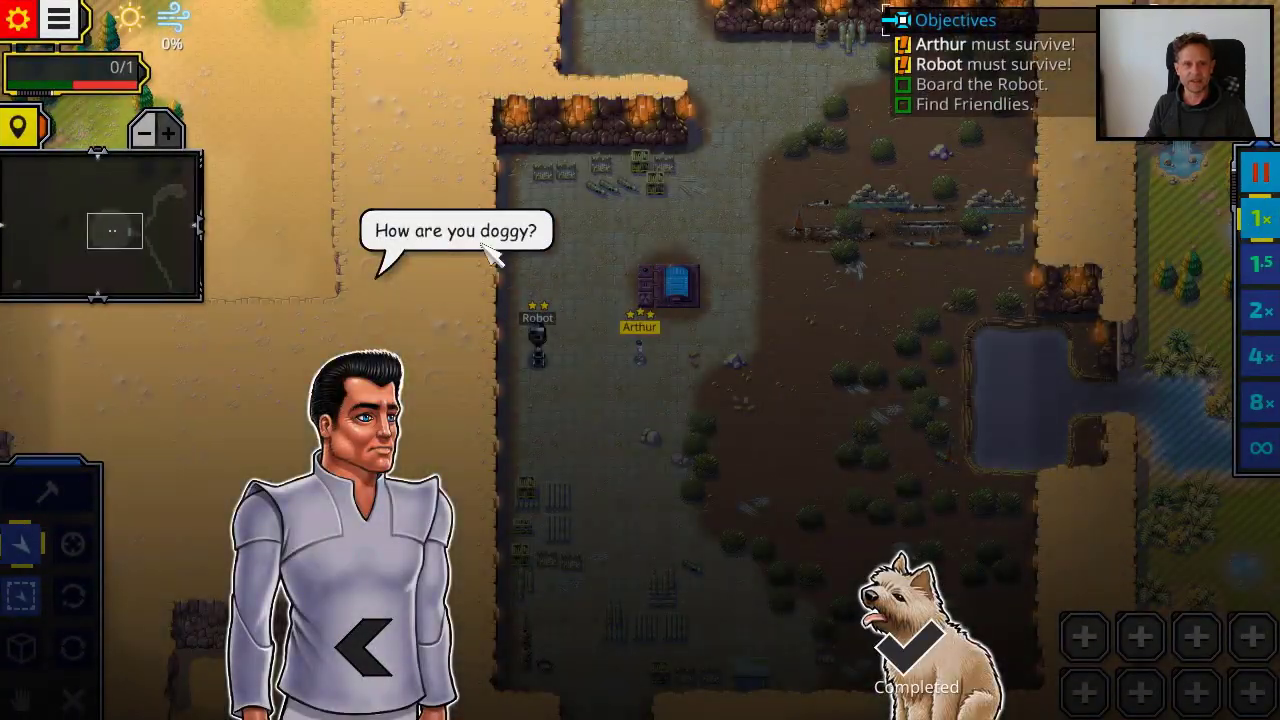
Step: Force-win Mission 01 from the objectives panel, then exit back to the story comic
left_click(905, 658)
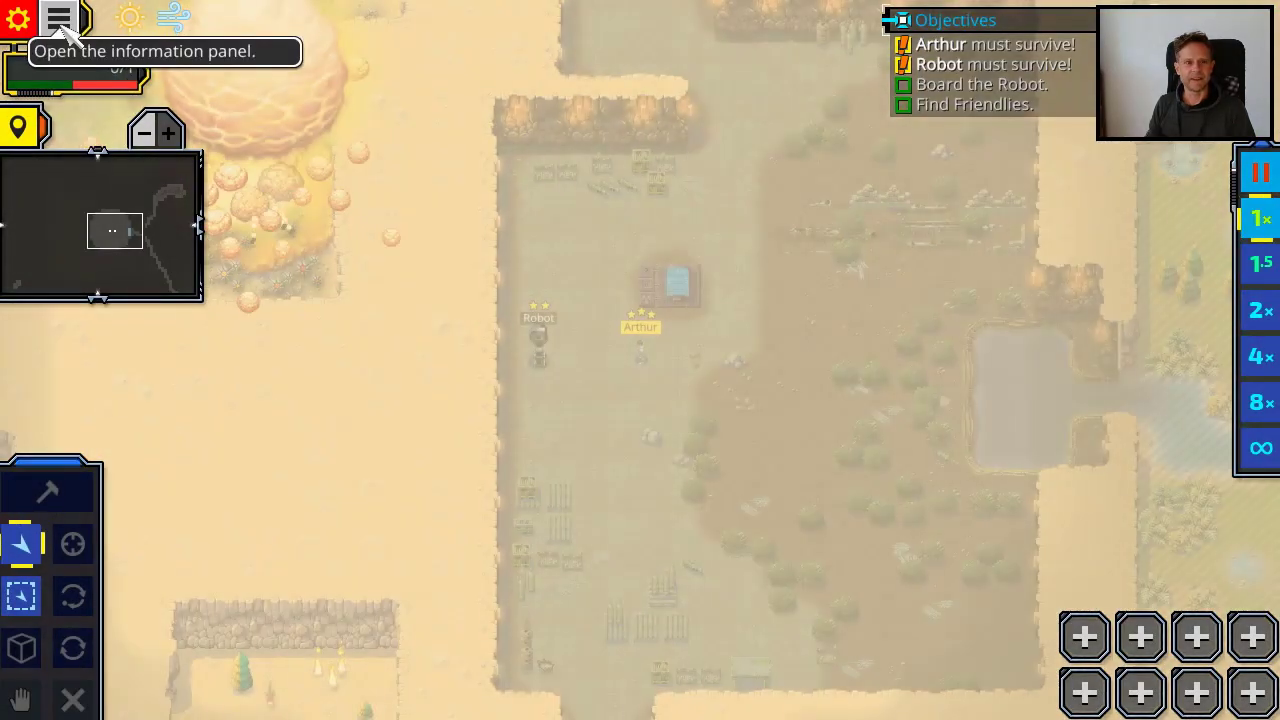
left_click(60, 20)
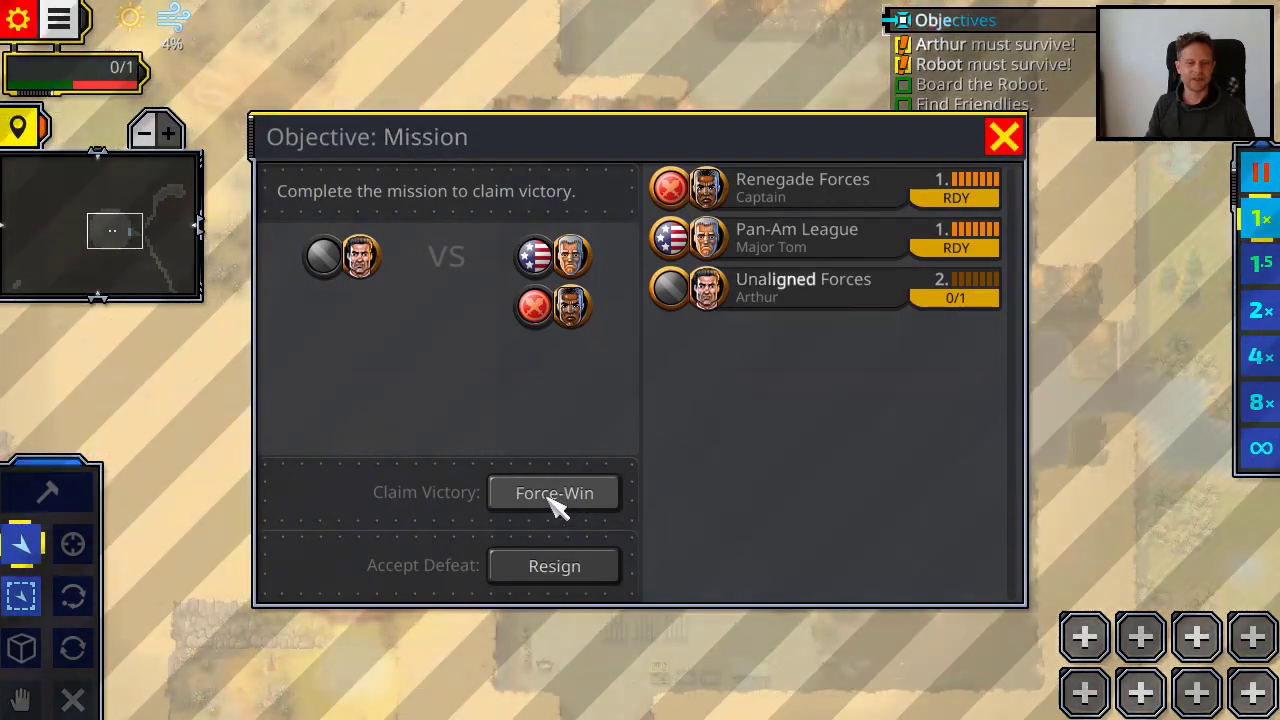
left_click(555, 494)
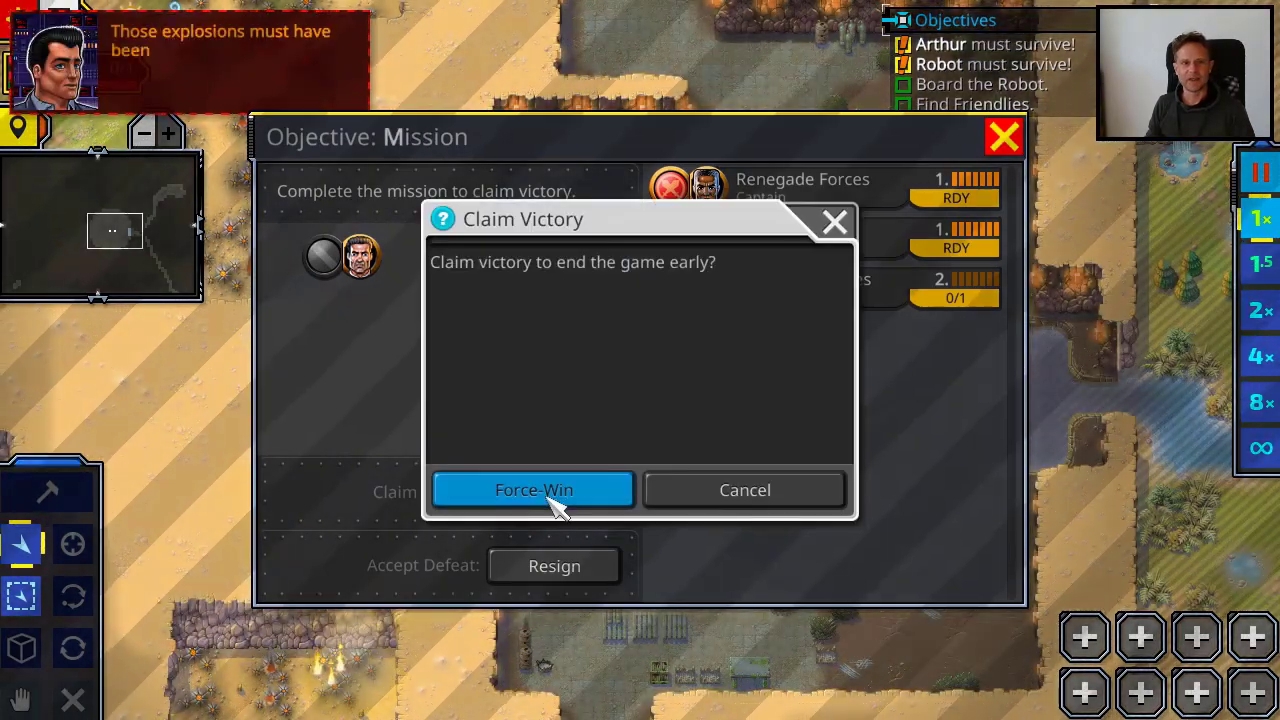
left_click(535, 492)
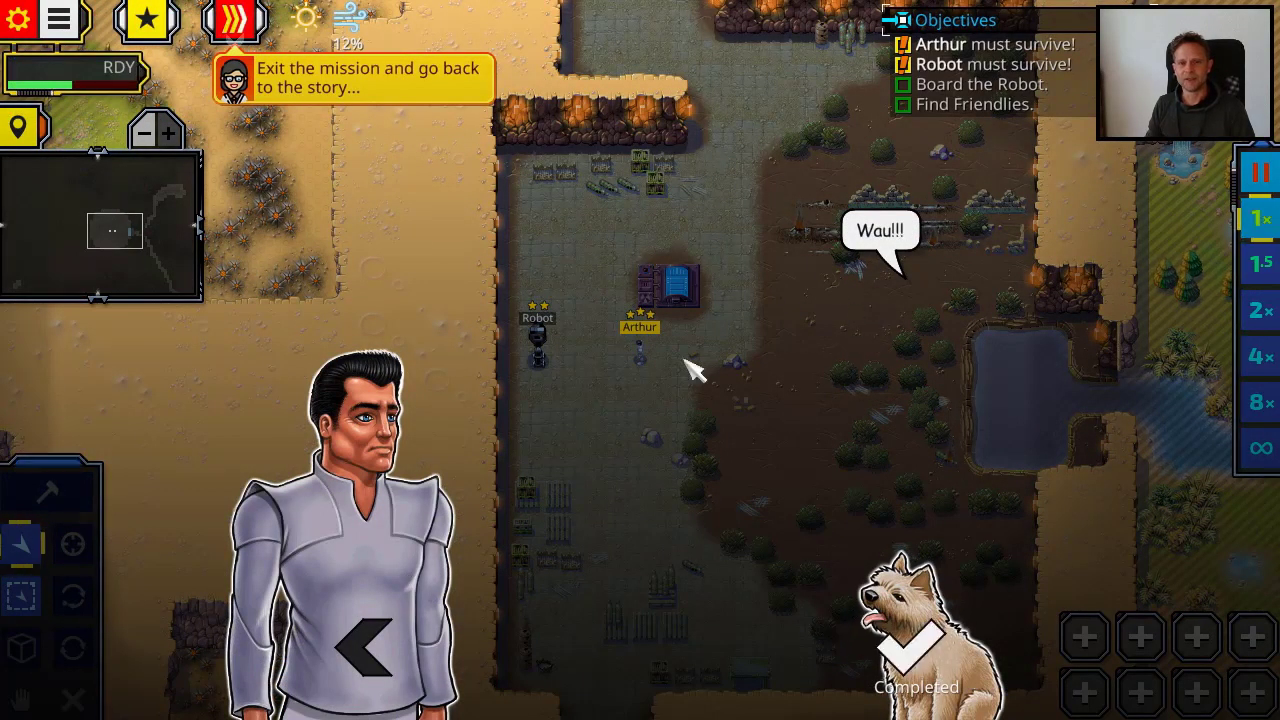
left_click(910, 660)
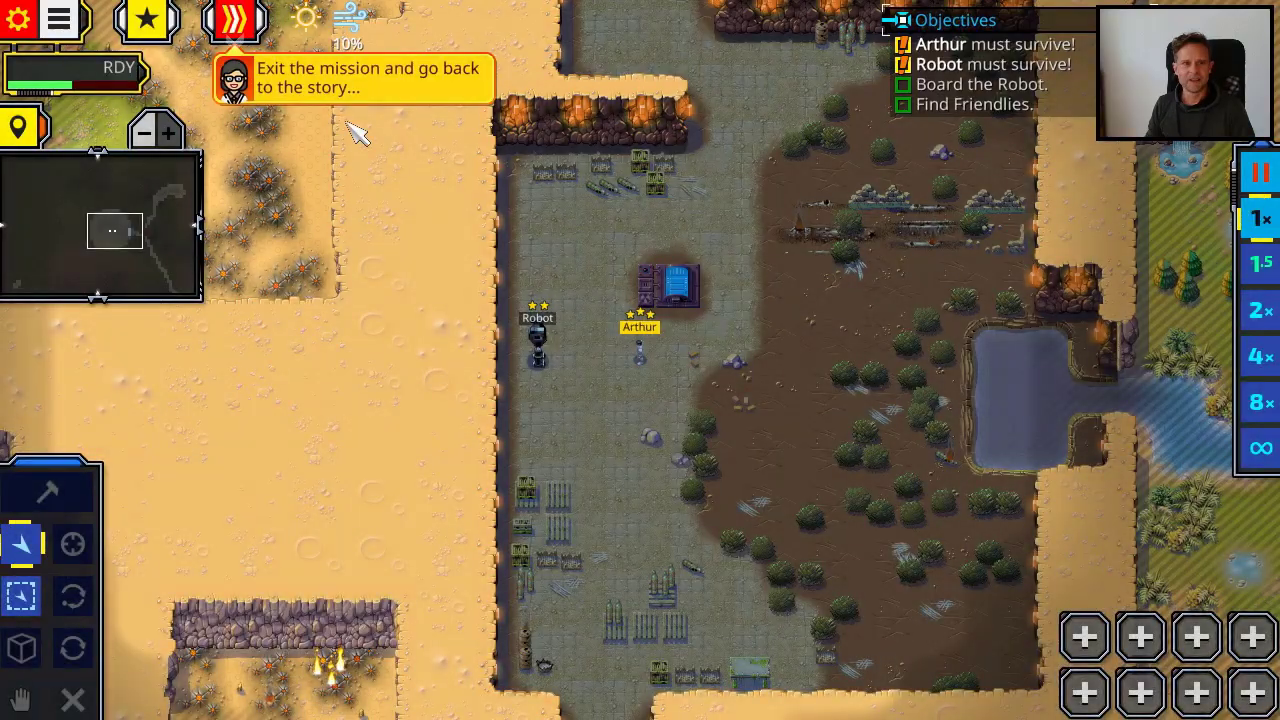
left_click(240, 20)
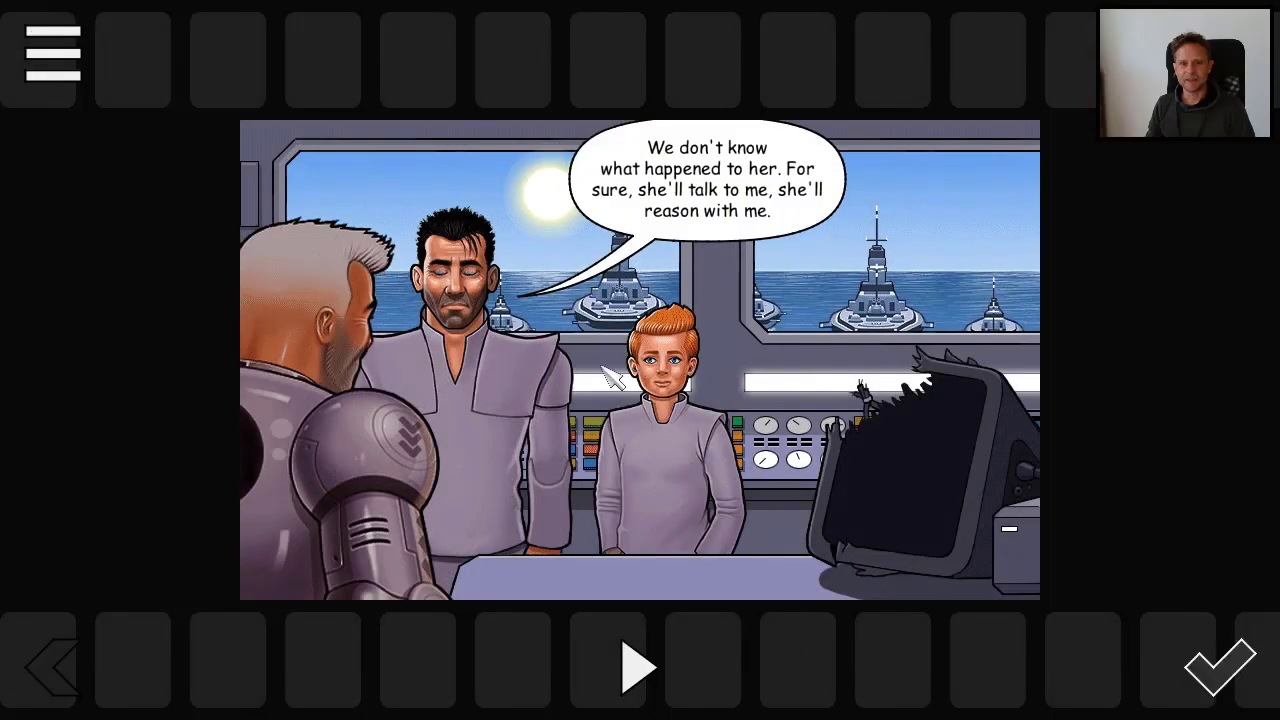
Step: Enter the Major Tom mission and force a win from the objectives panel
left_click(1228, 676)
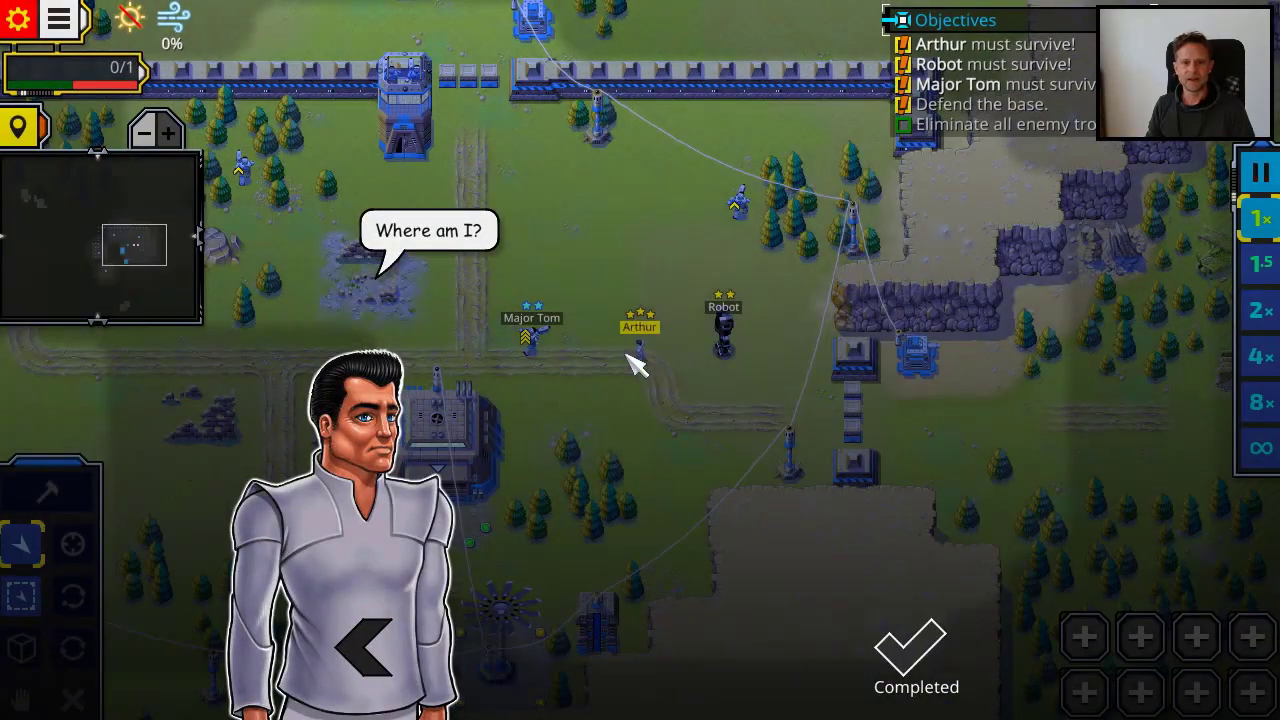
left_click(905, 655)
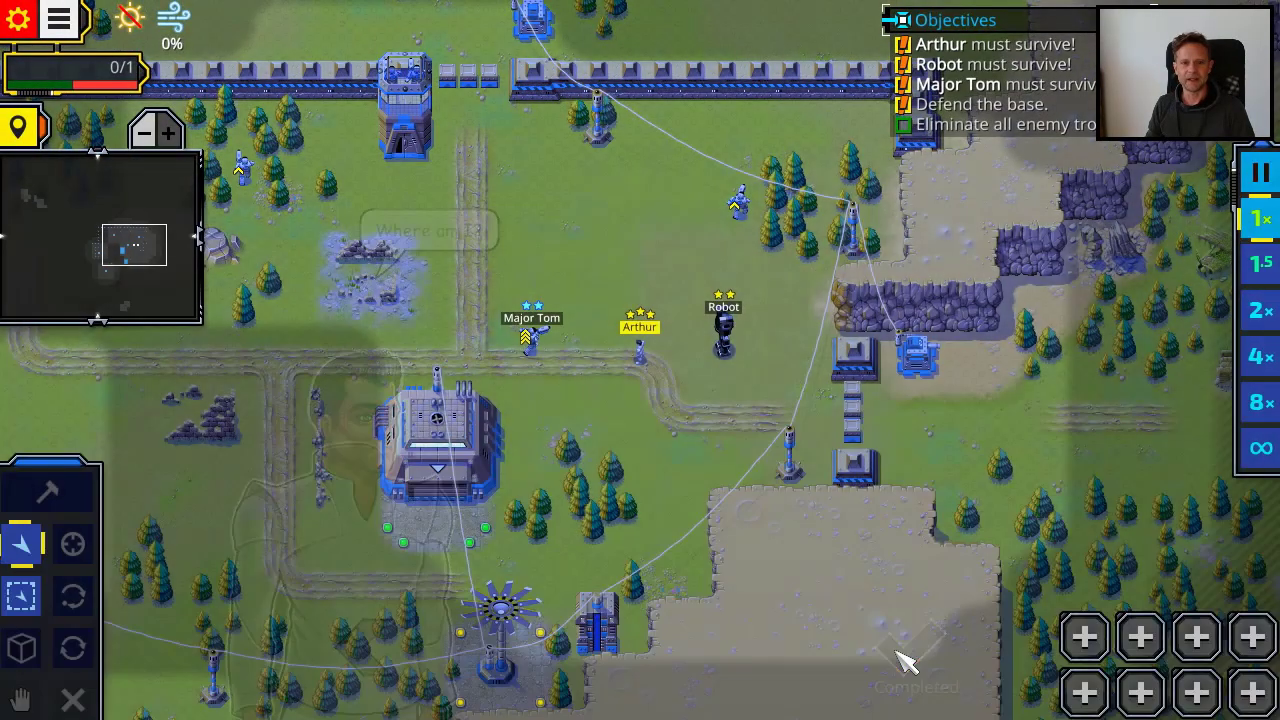
left_click(68, 24)
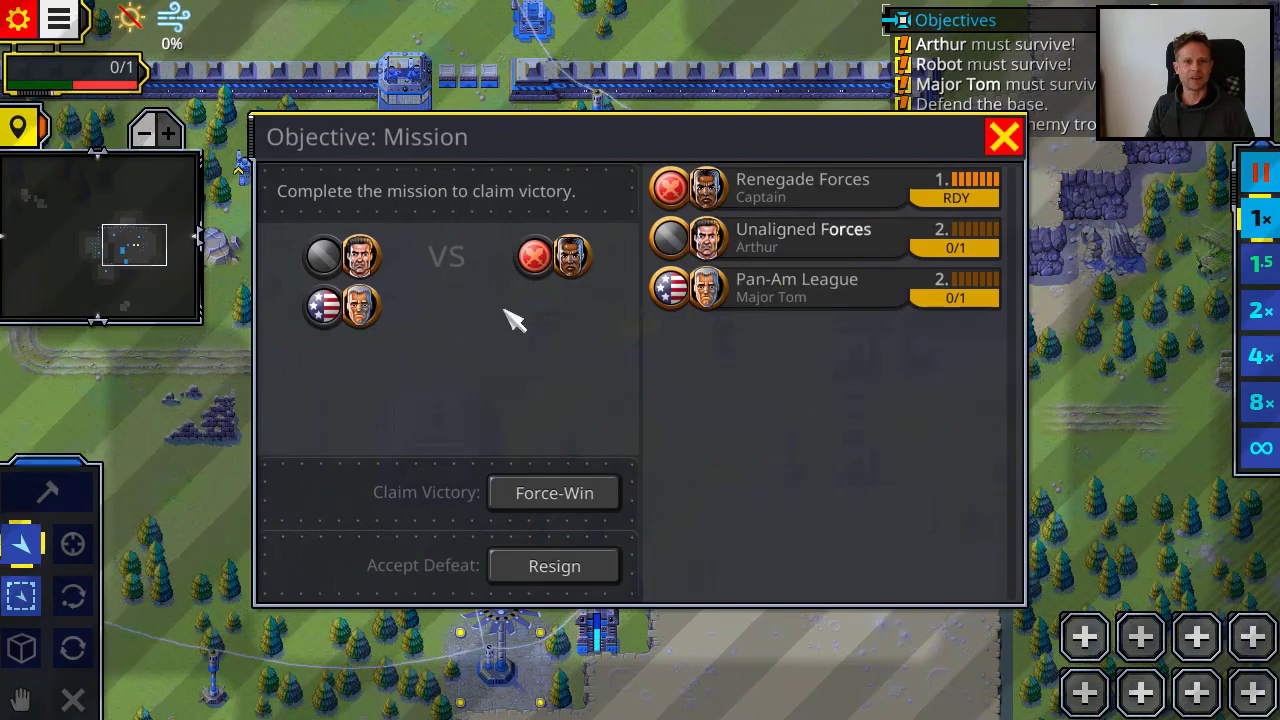
left_click(548, 497)
left_click(529, 491)
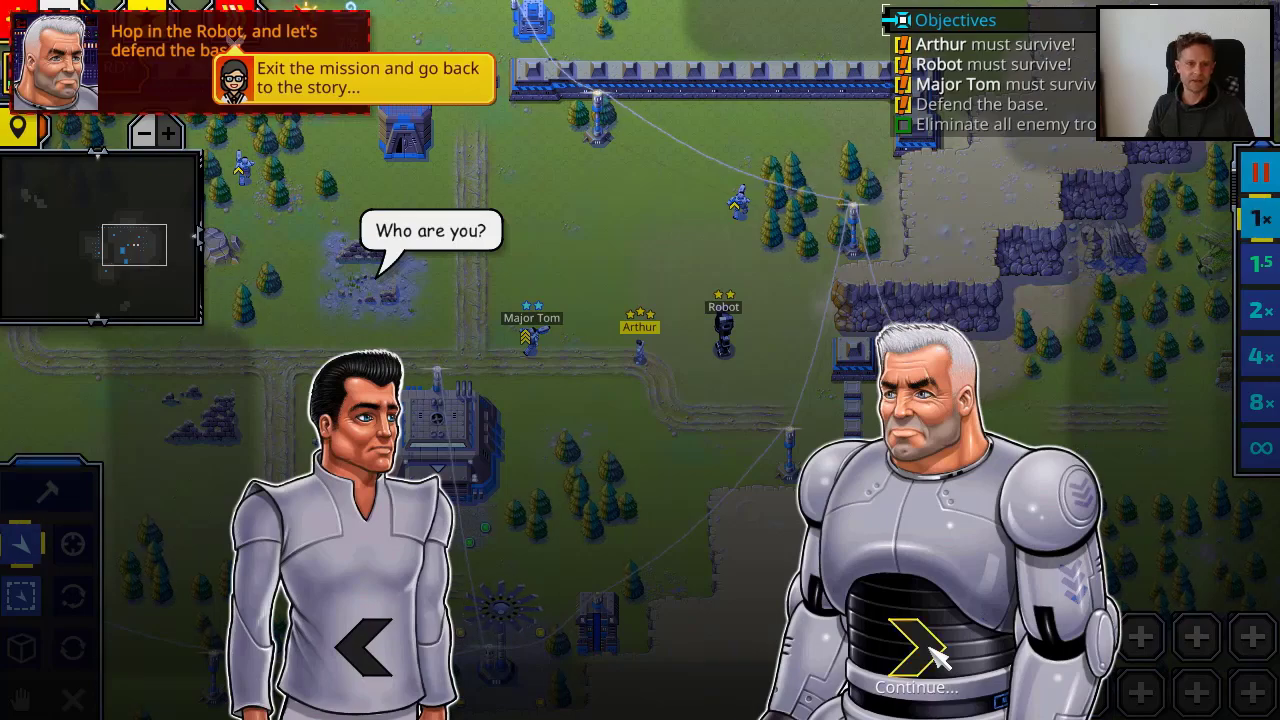
Step: Finish the post-mission dialogue and closing comic slide to return to the editor
left_click(916, 648)
left_click(936, 655)
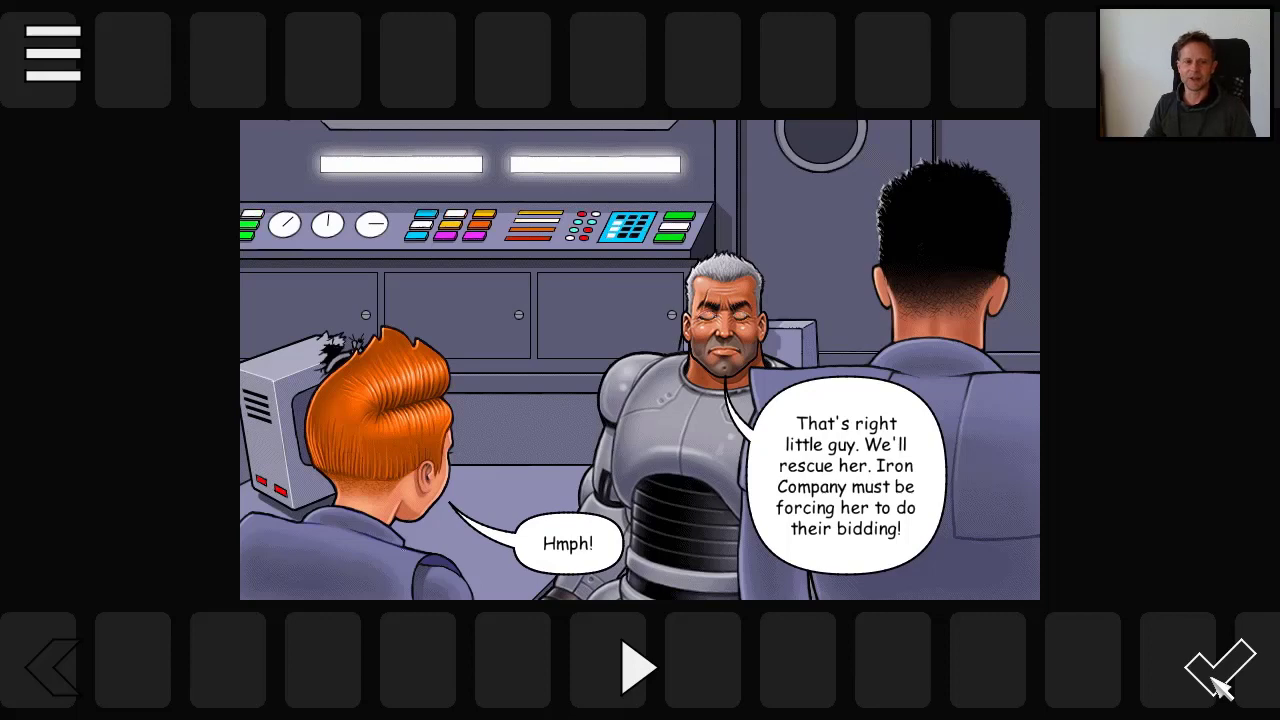
left_click(1222, 685)
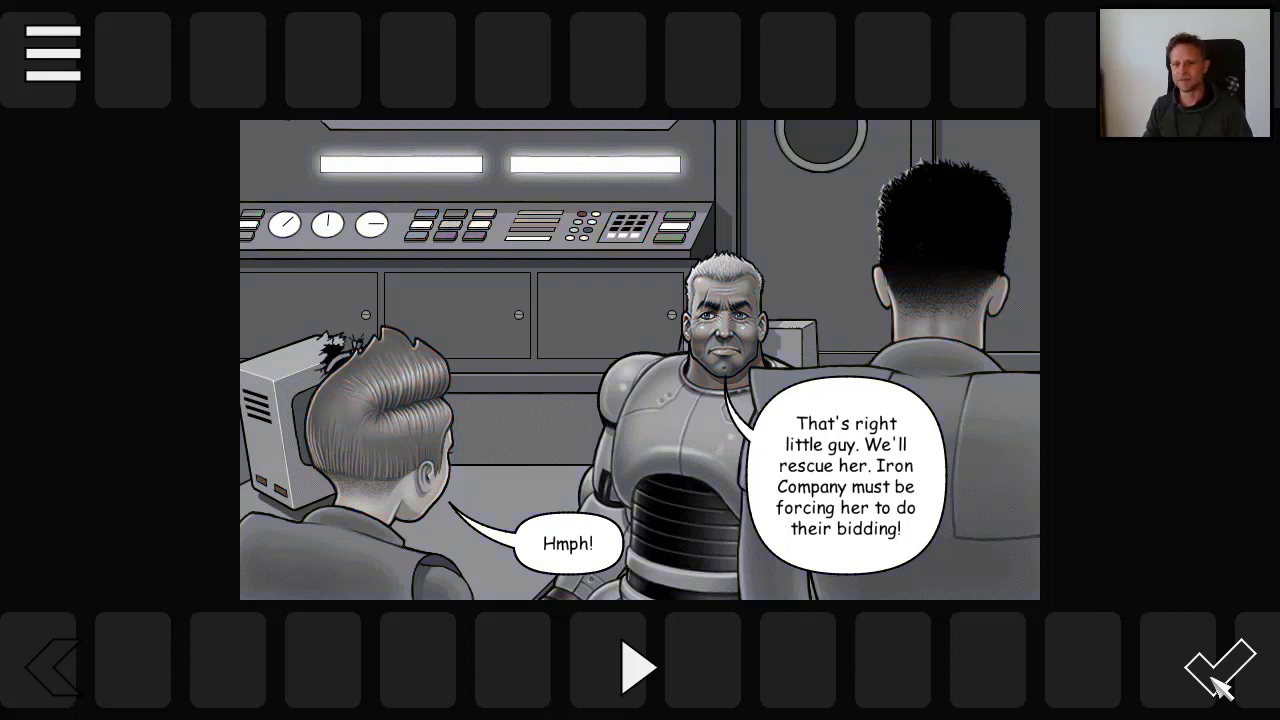
left_click(1222, 685)
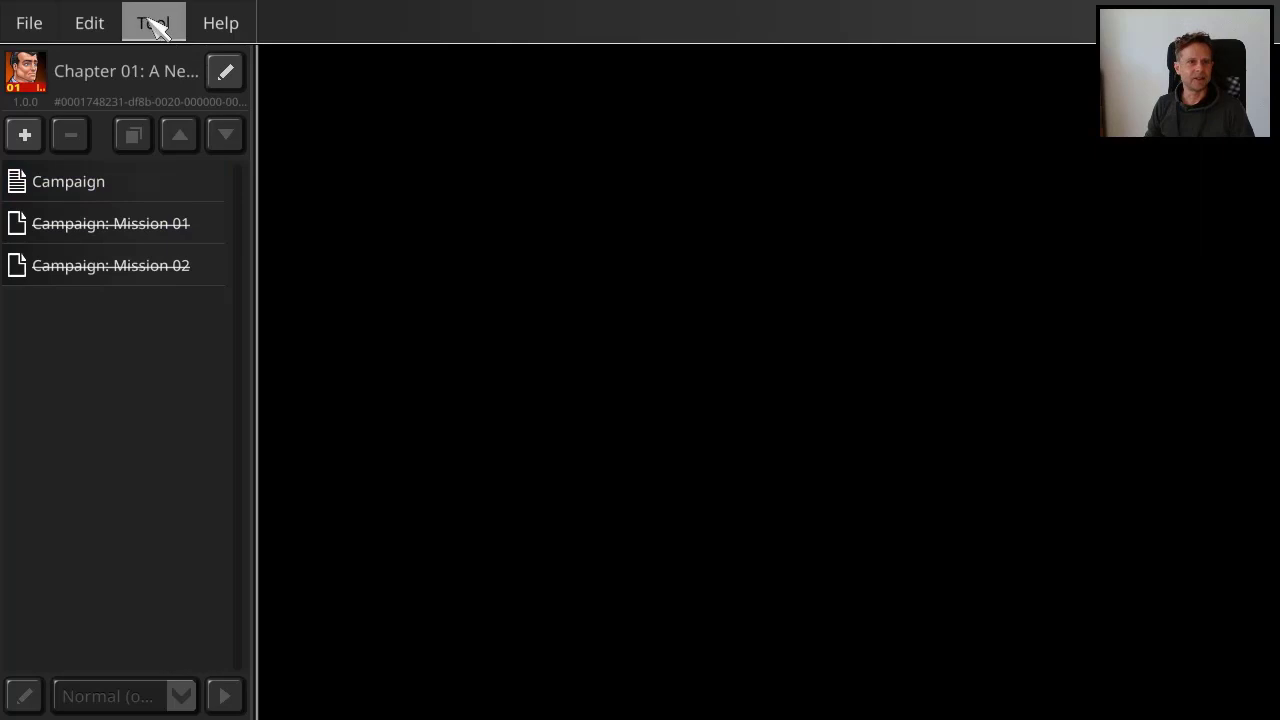
Step: Select Campaign and launch M.01's [1. Comic] in the Noble 2DFX editor
left_click(155, 258)
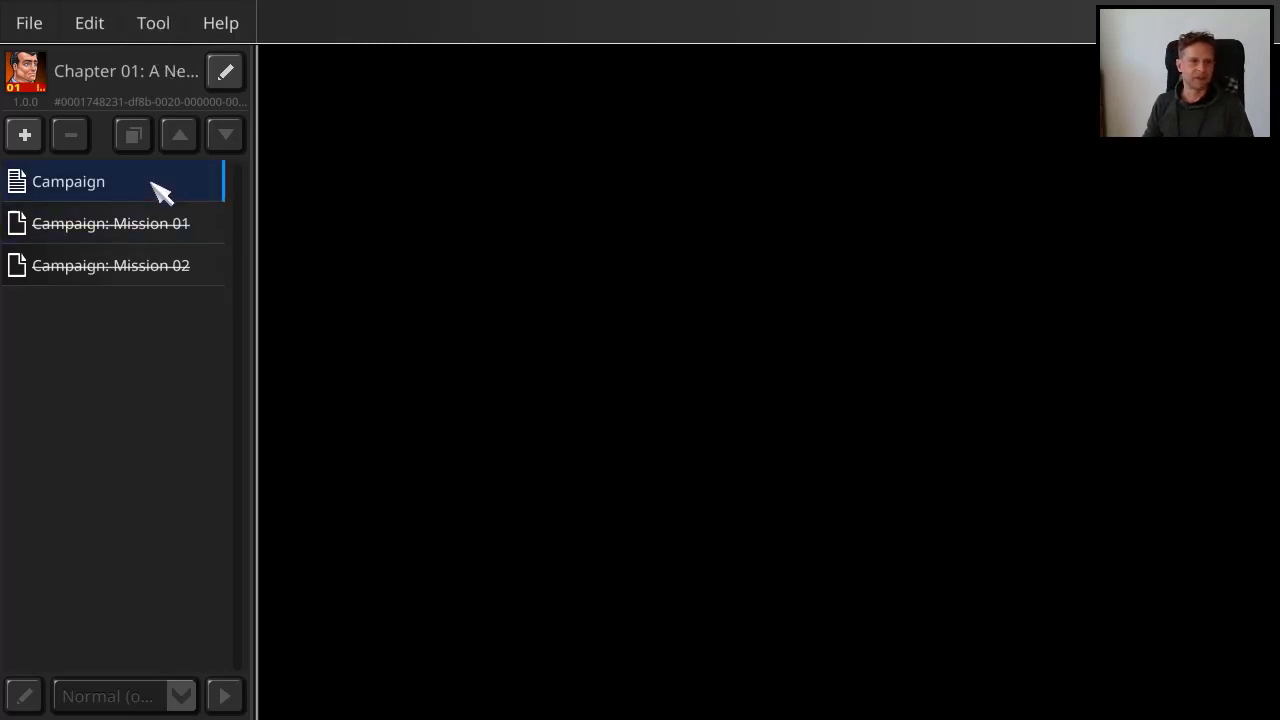
left_click(153, 26)
mouse_move(172, 105)
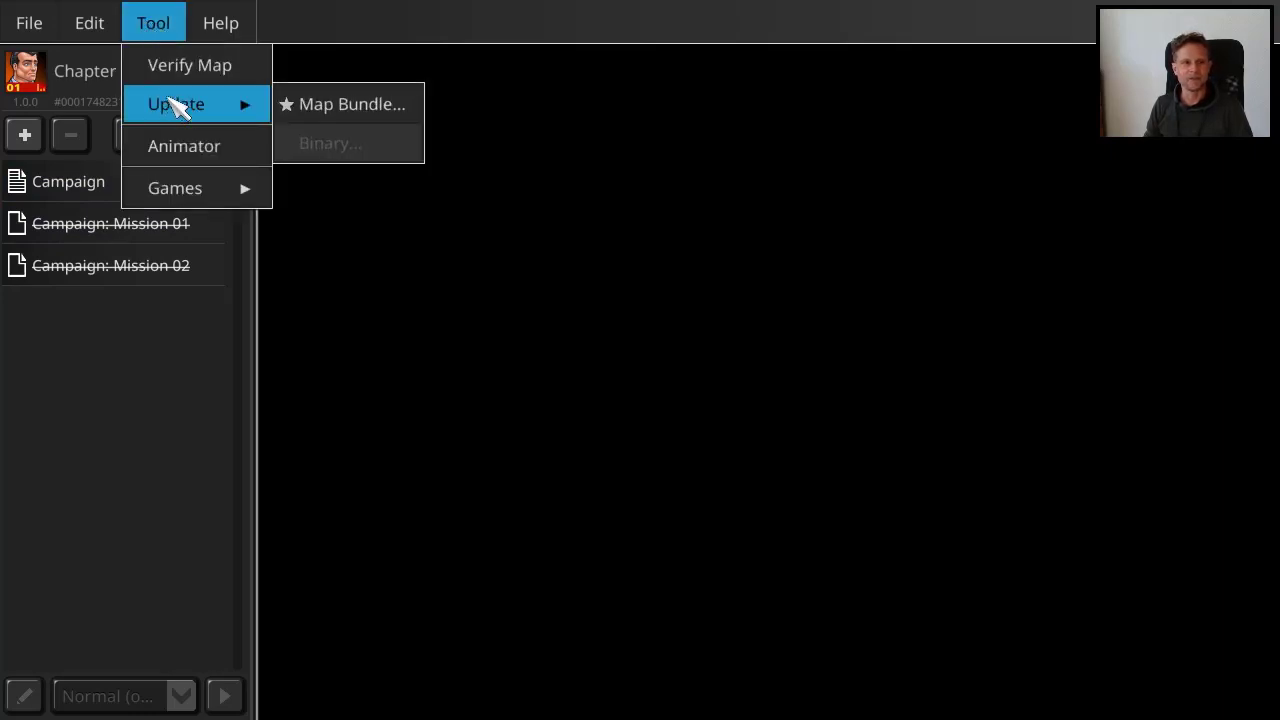
left_click(86, 182)
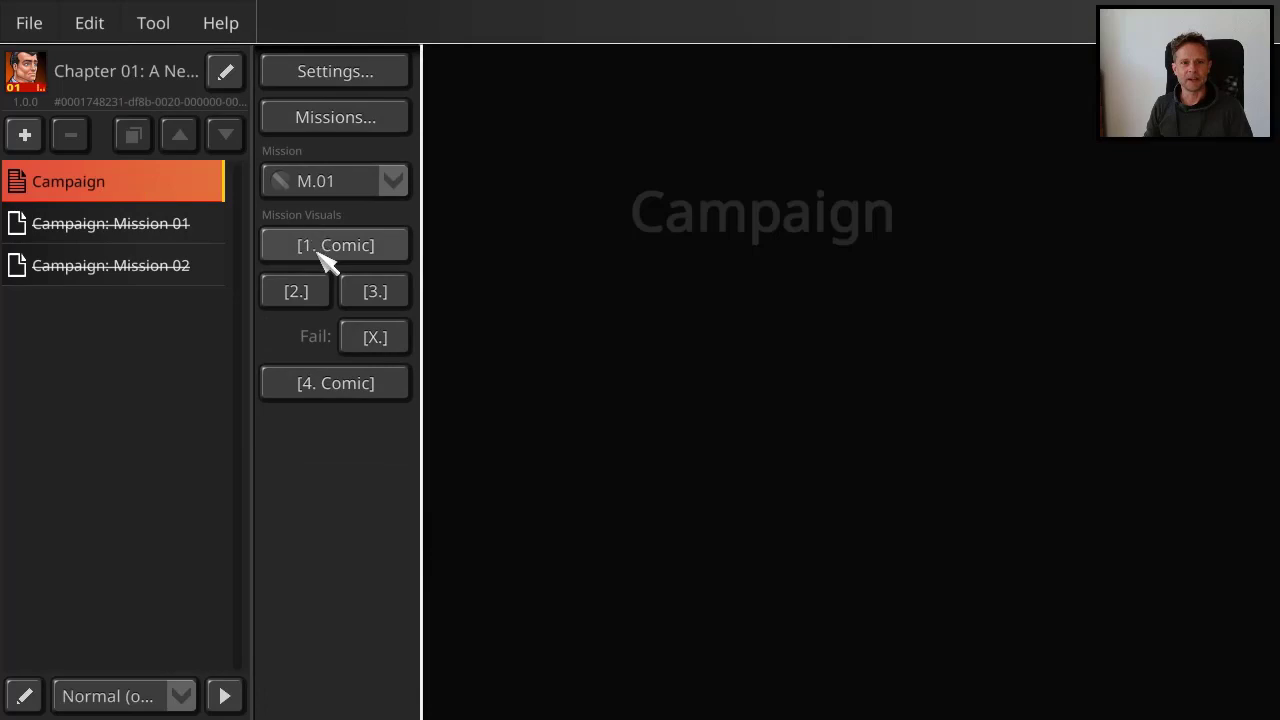
left_click(328, 248)
Step: Open the comic in Noble 2DFX and create a new blank 800×480 Comic Slide image
left_click(787, 80)
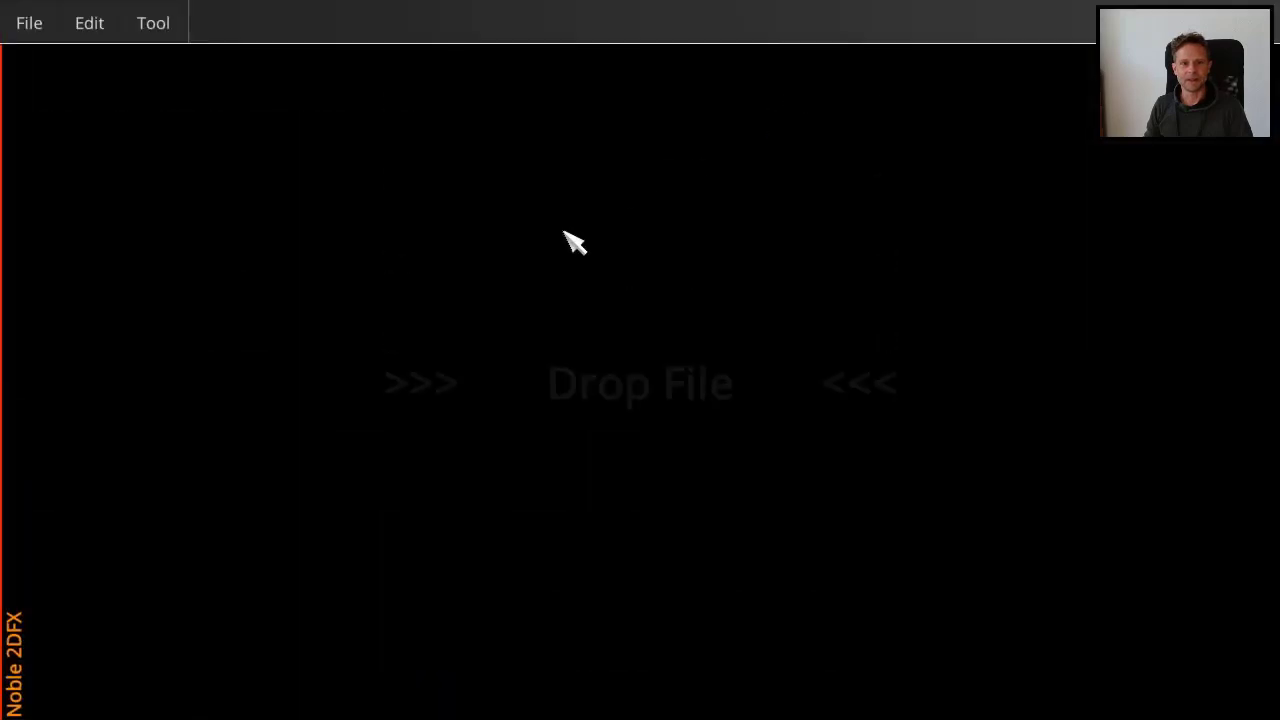
left_click(32, 22)
left_click(36, 62)
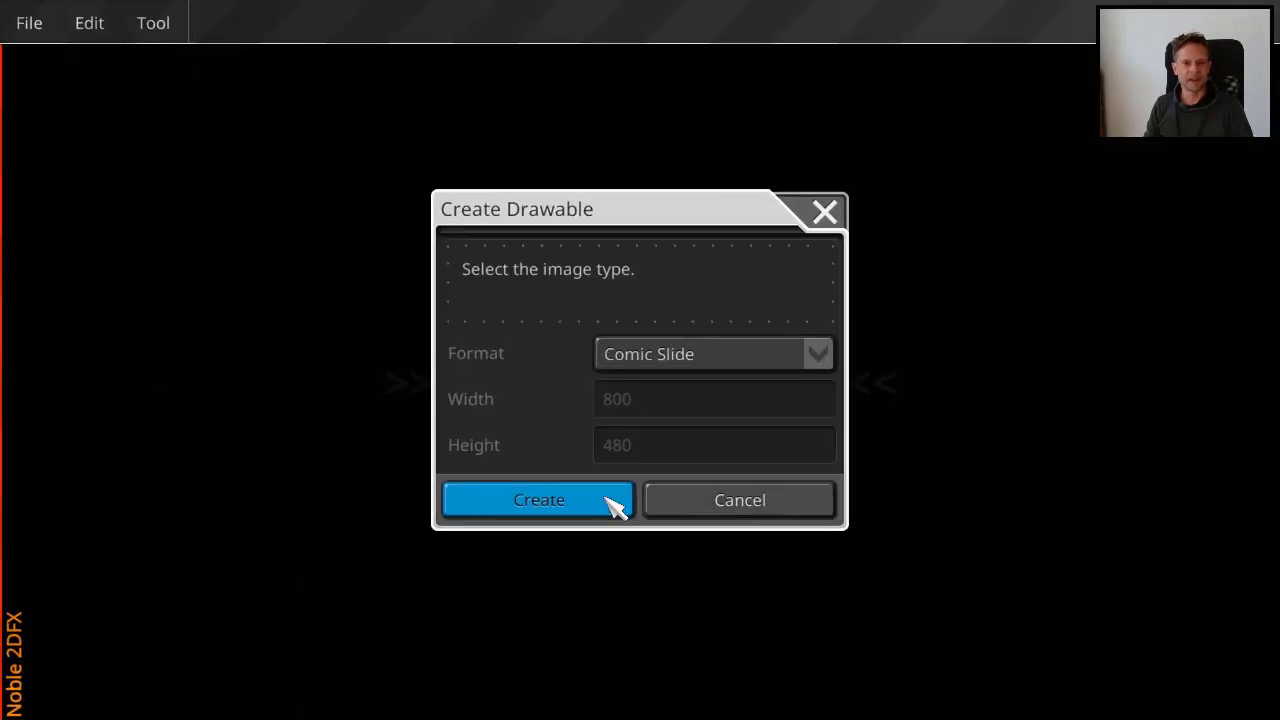
left_click(600, 508)
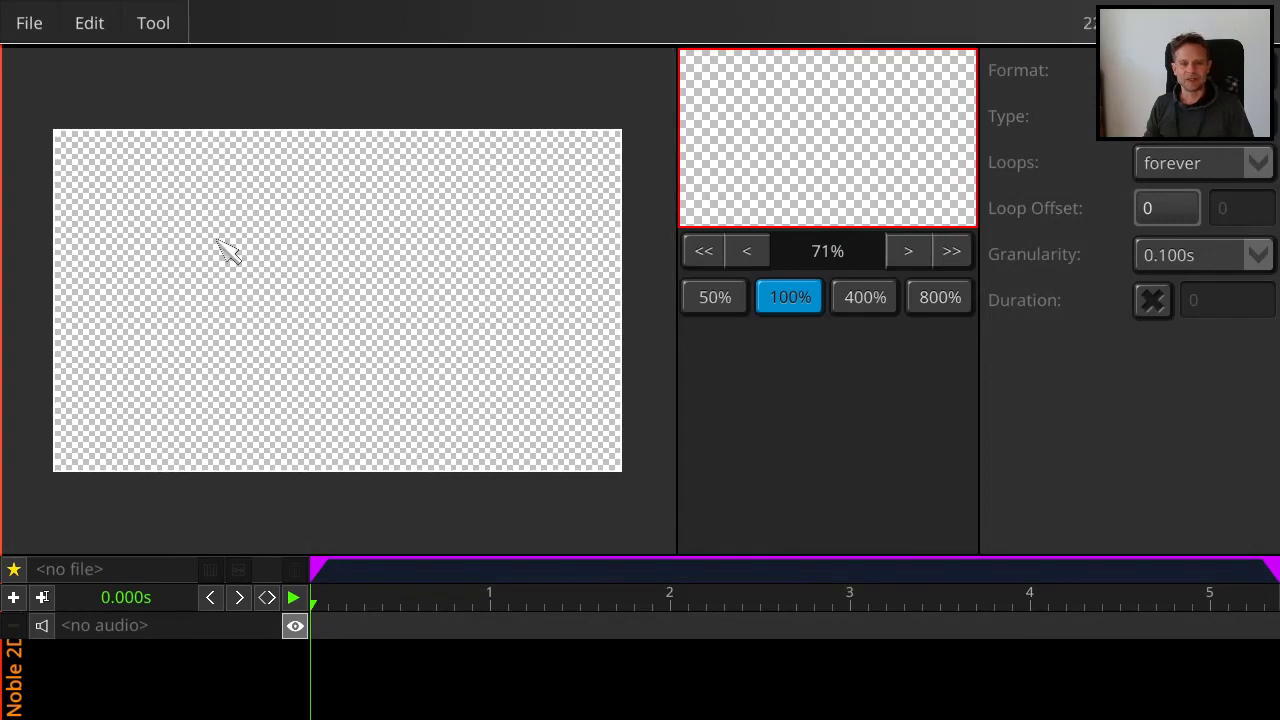
Step: Confirm in Resize Canvas that the slide is 800 wide by 480 high, closing without changes
left_click(40, 24)
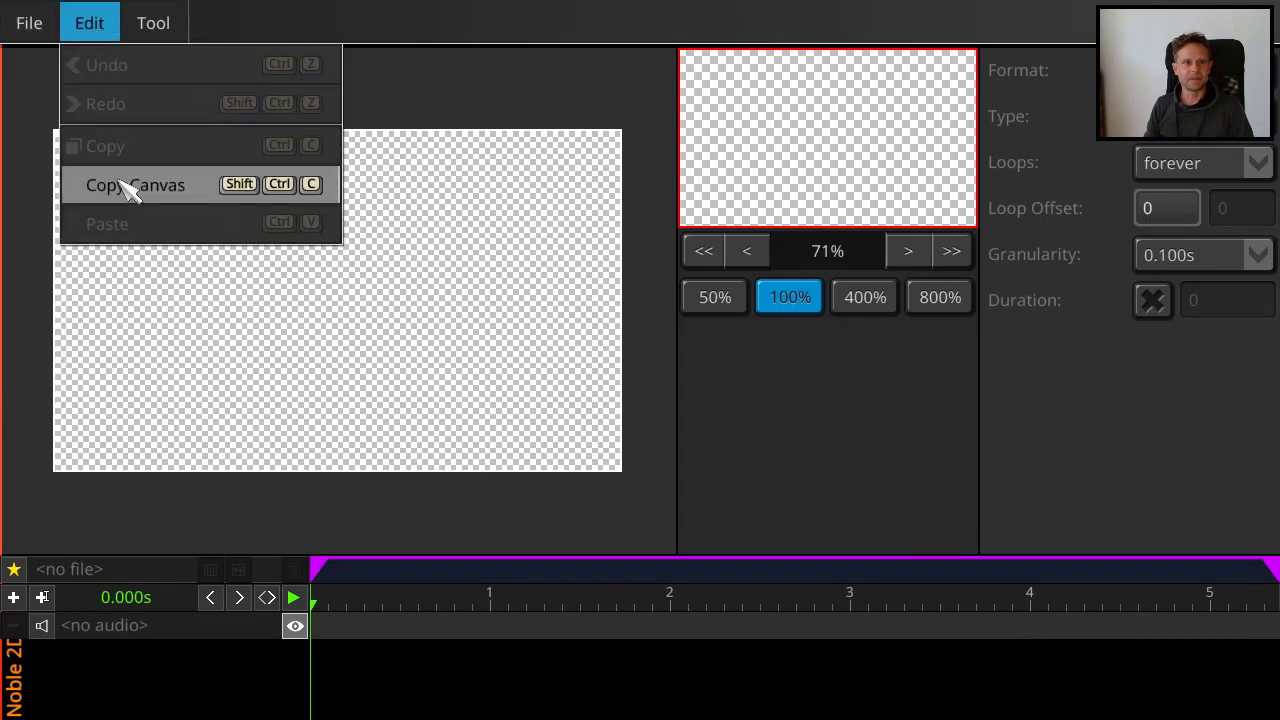
mouse_move(153, 22)
mouse_move(178, 66)
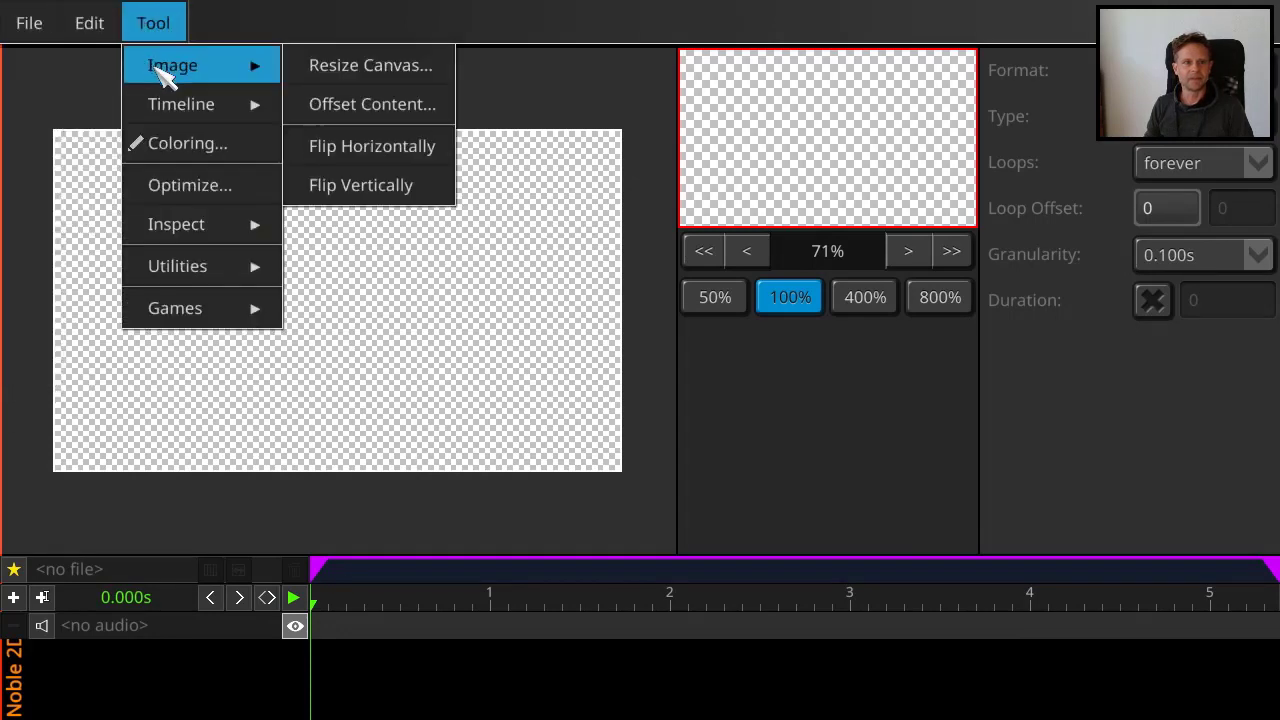
left_click(365, 70)
left_click(628, 380)
double_click(600, 380)
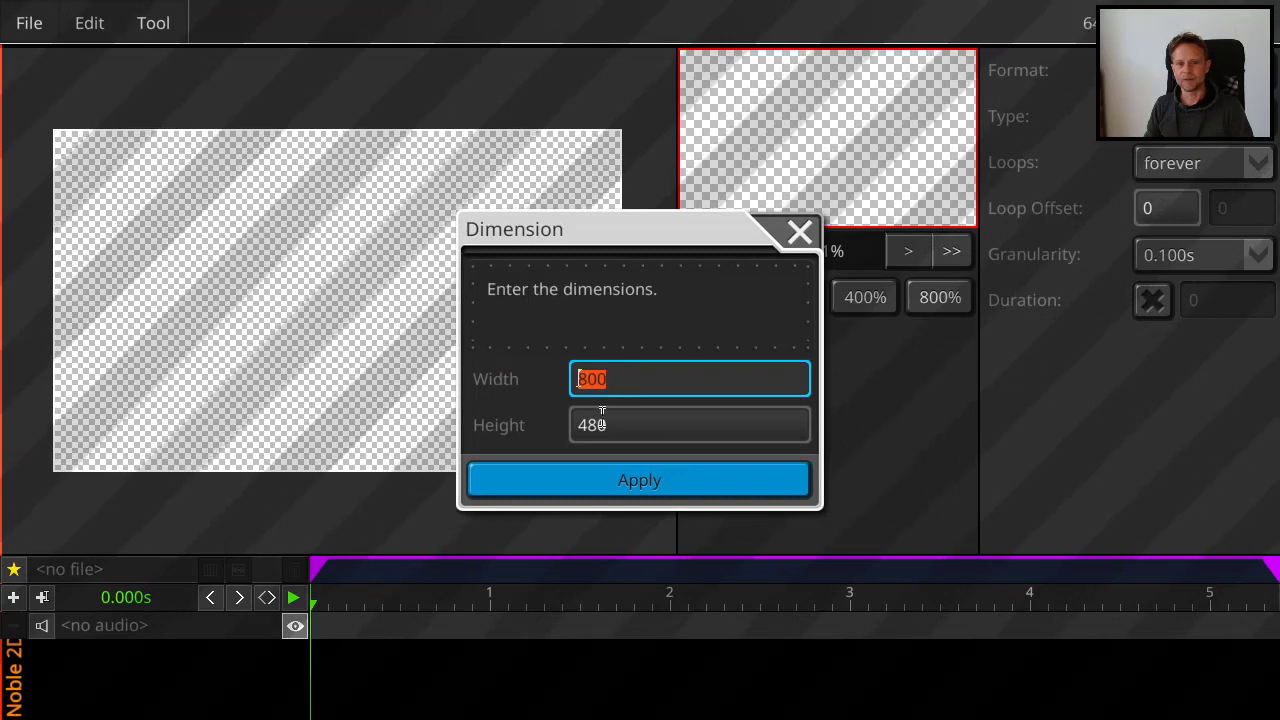
left_click(651, 428)
left_click_drag(651, 428, 500, 434)
left_click(697, 377)
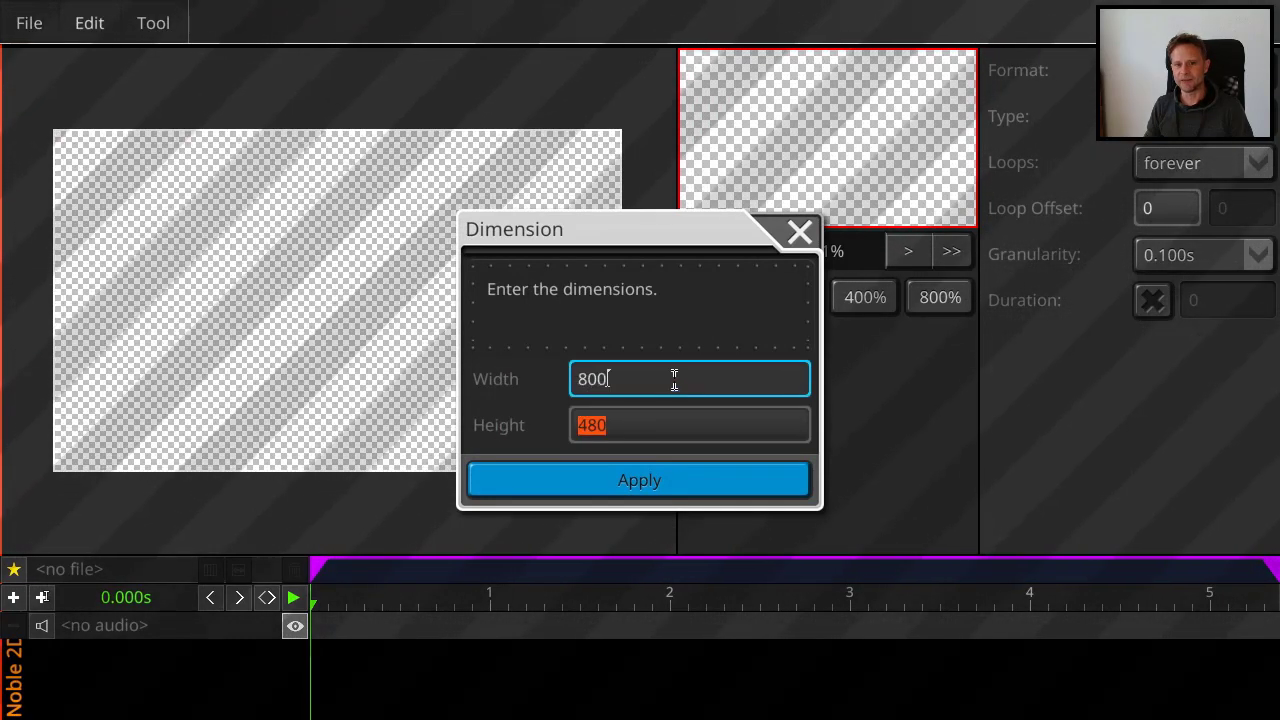
left_click(634, 424)
left_click(799, 233)
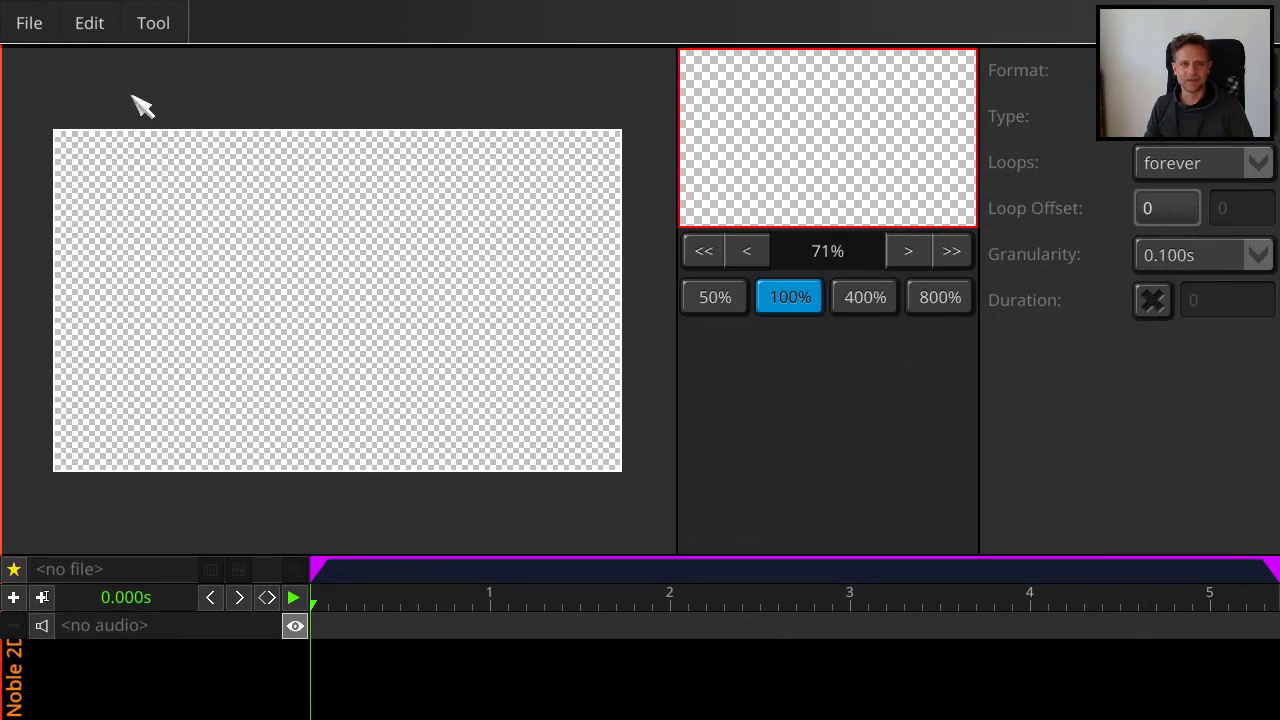
Step: Exit Noble 2DFX so the Unsaved Changes prompt appears
left_click(89, 26)
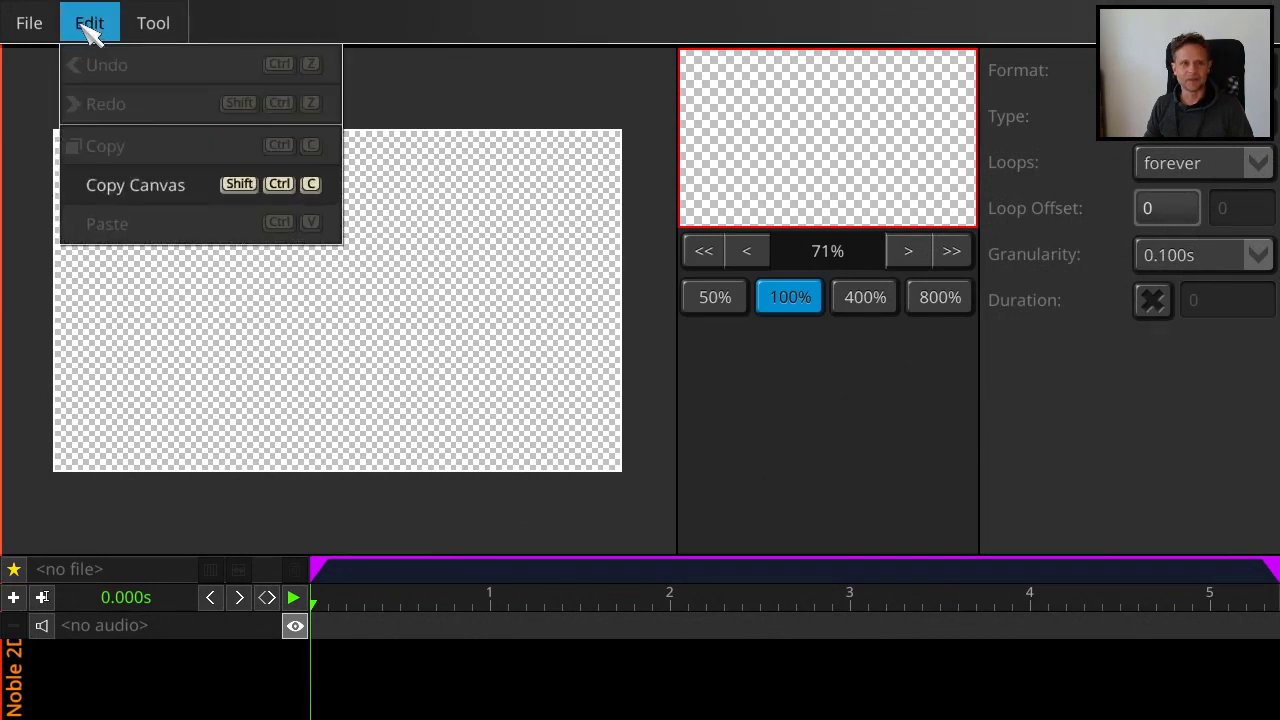
left_click(430, 97)
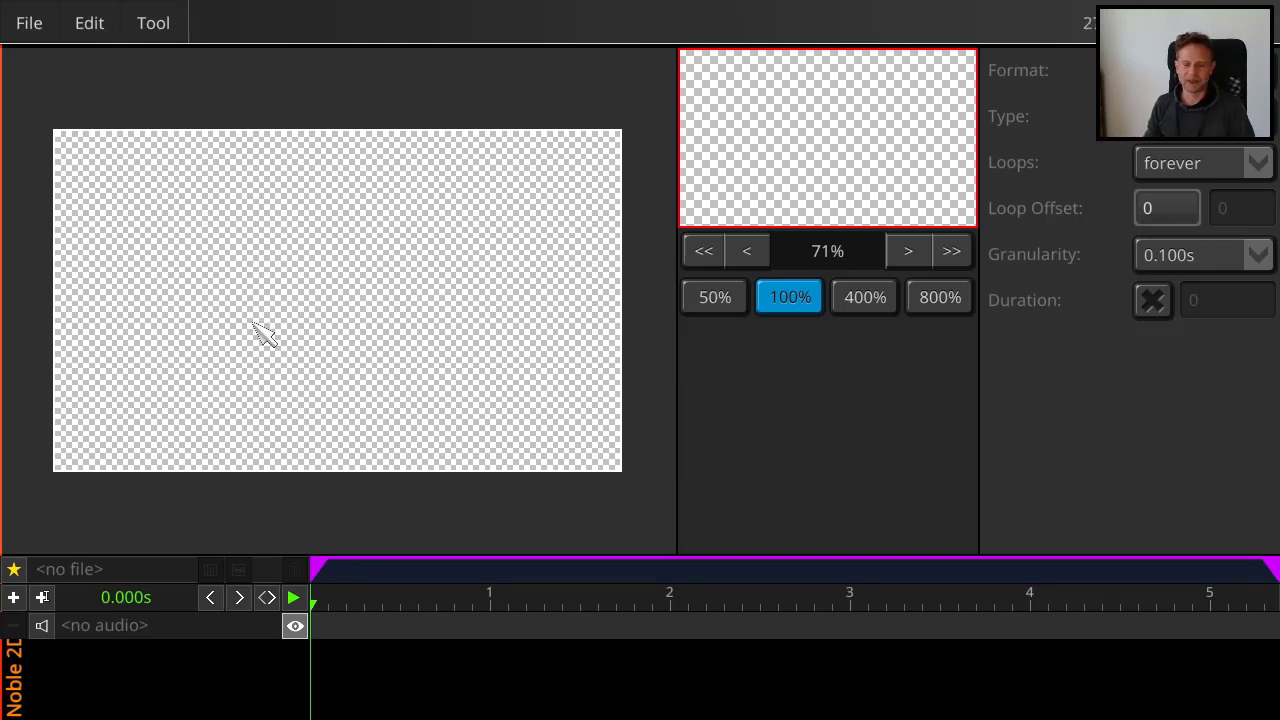
left_click(45, 27)
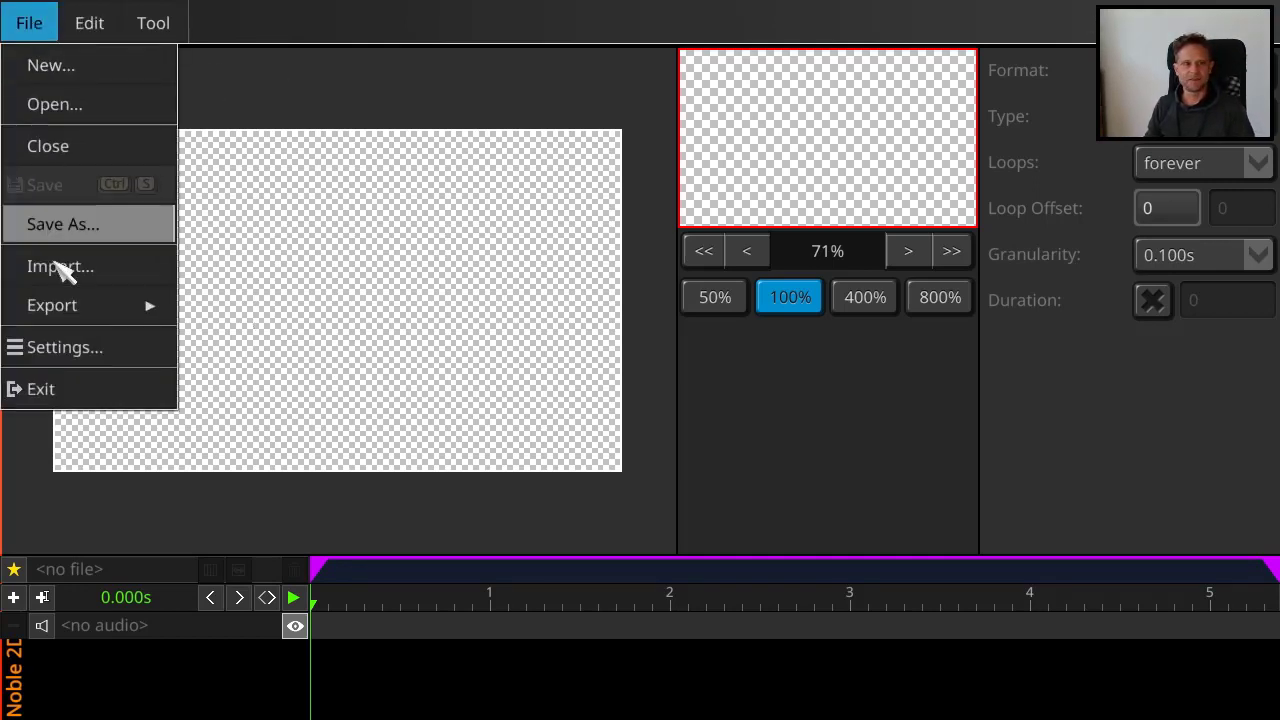
left_click(84, 392)
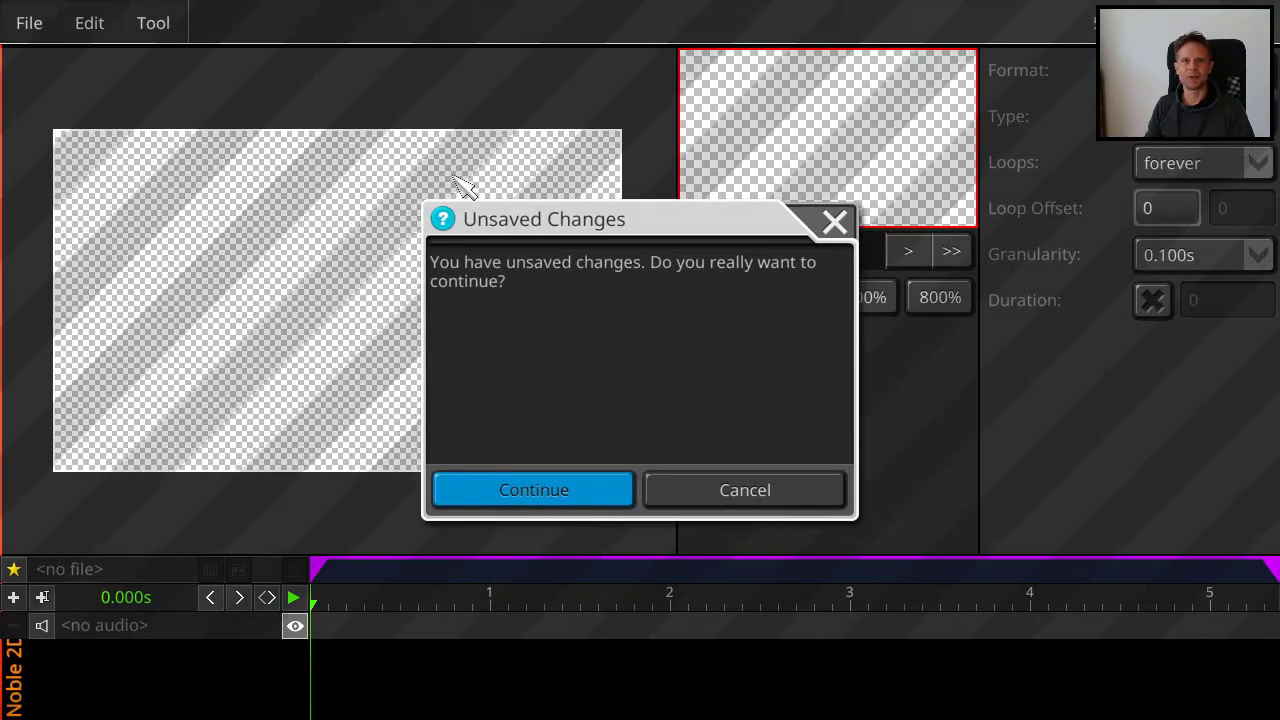